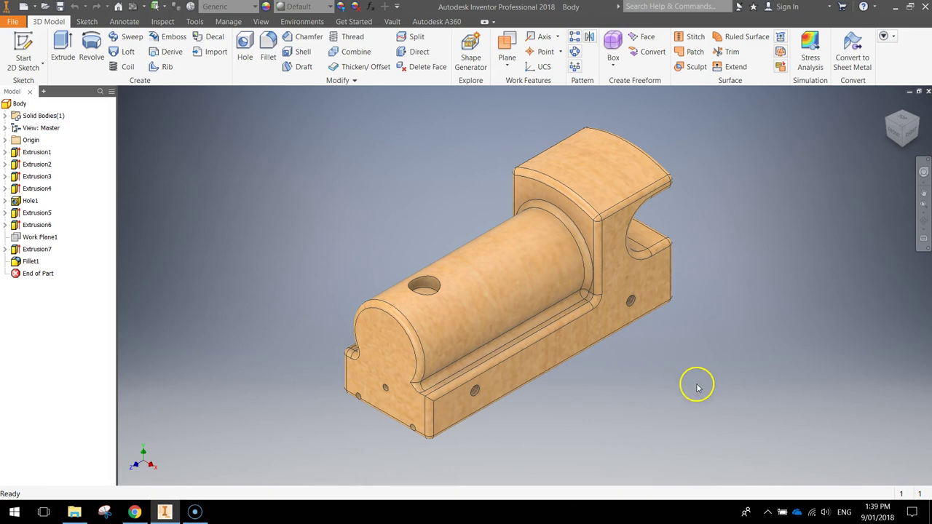
# - Create a new part file from the metric Standard (mm).ipt template
pyautogui.keyDown('shift'); pyautogui.moveTo(706, 409); pyautogui.dragTo(668, 419, button='middle'); pyautogui.keyUp('shift')
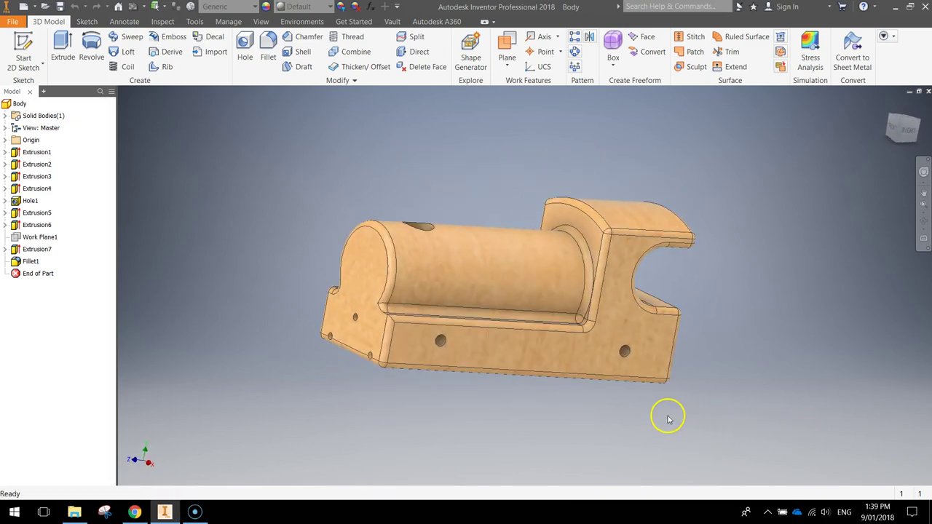
pyautogui.click(13, 22)
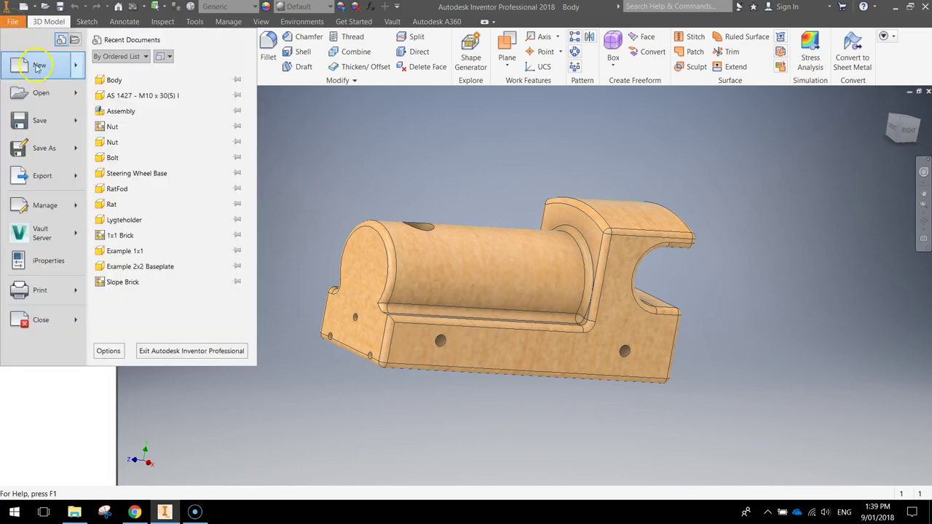
pyautogui.click(38, 66)
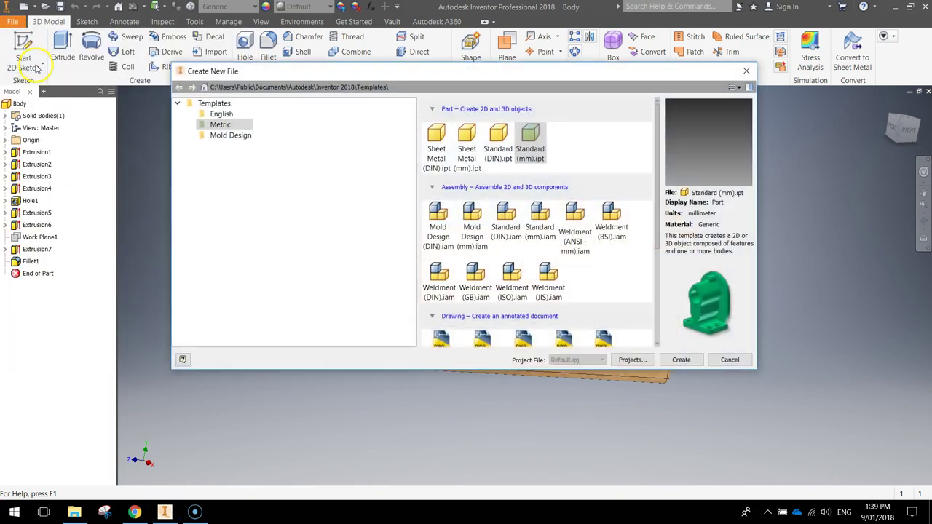
pyautogui.click(217, 126)
pyautogui.click(534, 140)
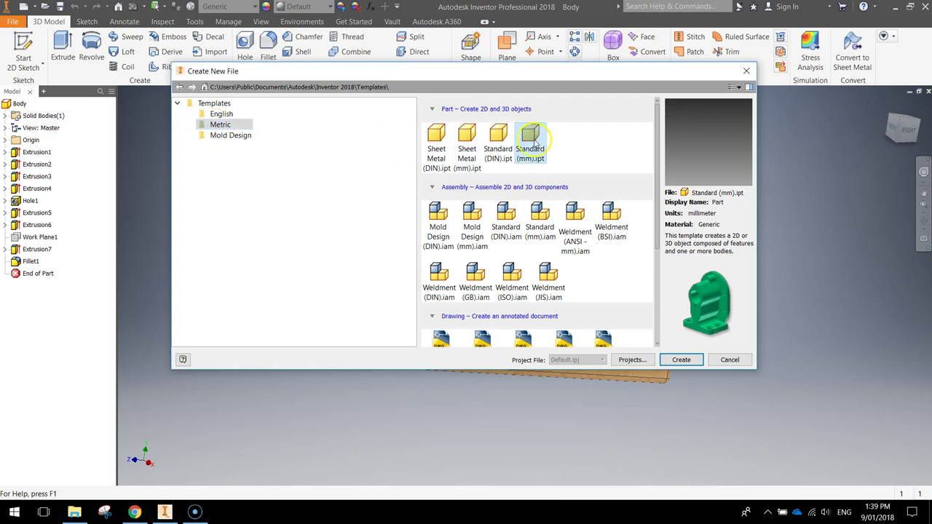
pyautogui.click(702, 360)
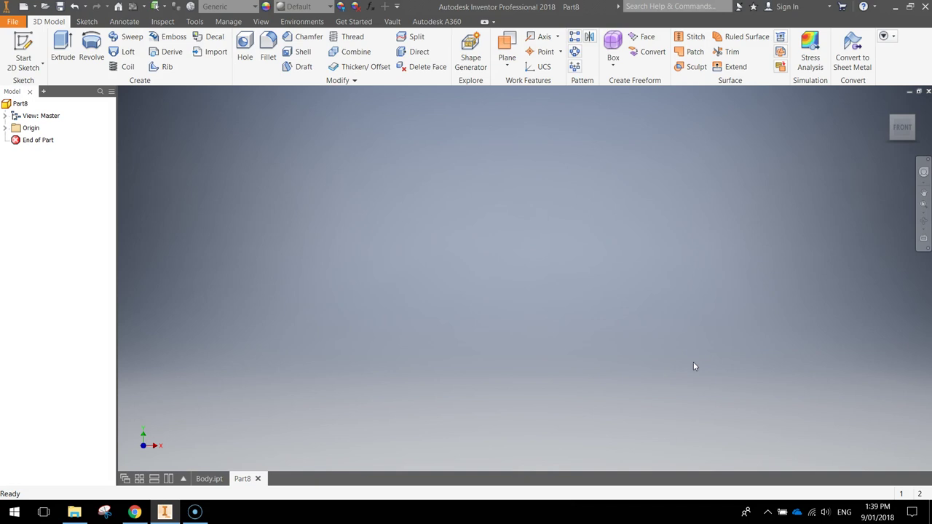
# - Start a 2D sketch on the YZ plane
pyautogui.click(28, 42)
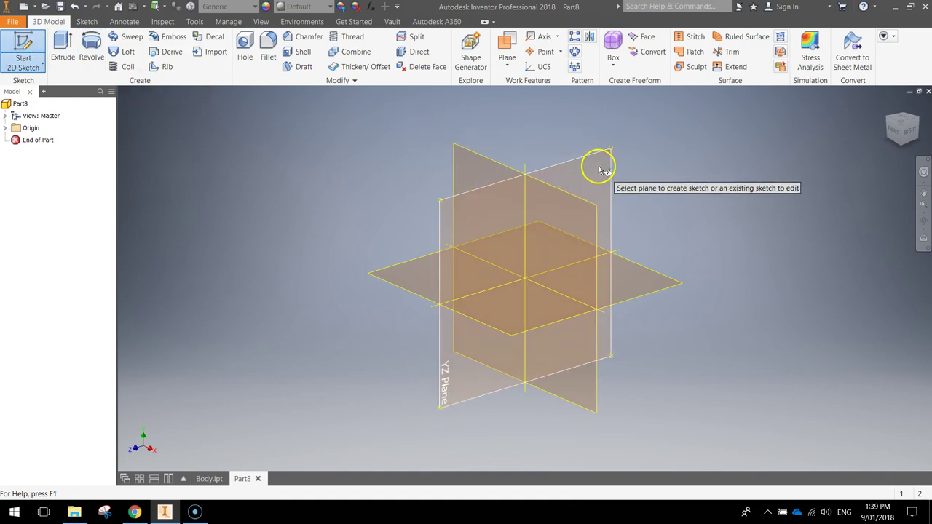
pyautogui.click(599, 171)
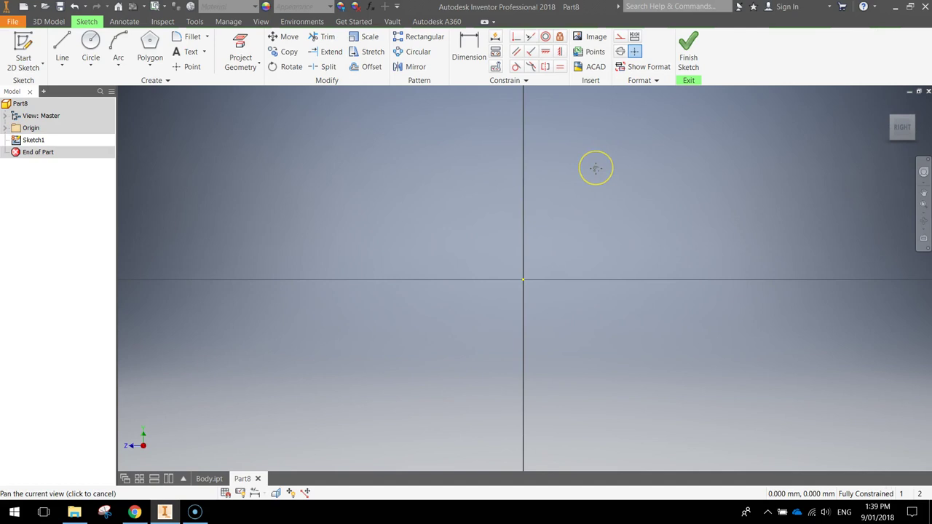
pyautogui.moveTo(596, 169)
pyautogui.mouseDown()
pyautogui.moveTo(526, 183)
pyautogui.moveTo(443, 219)
pyautogui.moveTo(310, 292)
pyautogui.mouseUp()
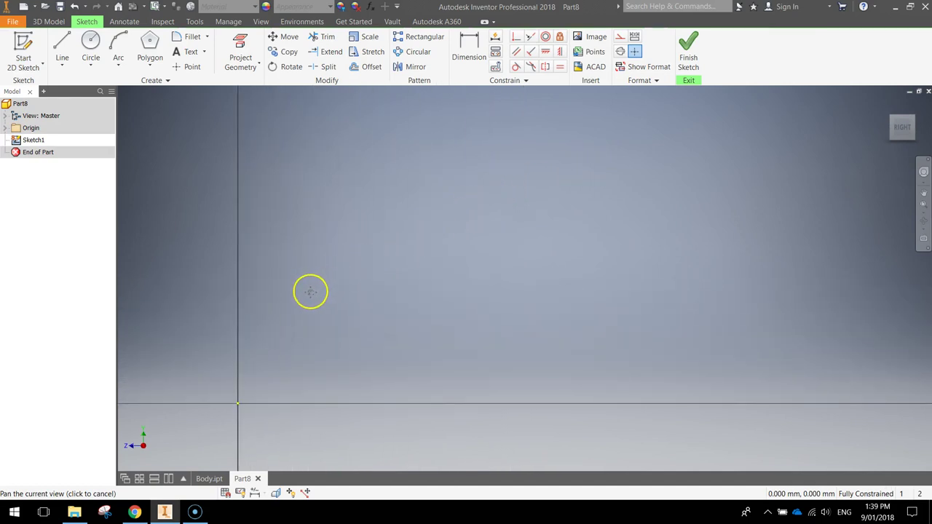
pyautogui.press('Escape')
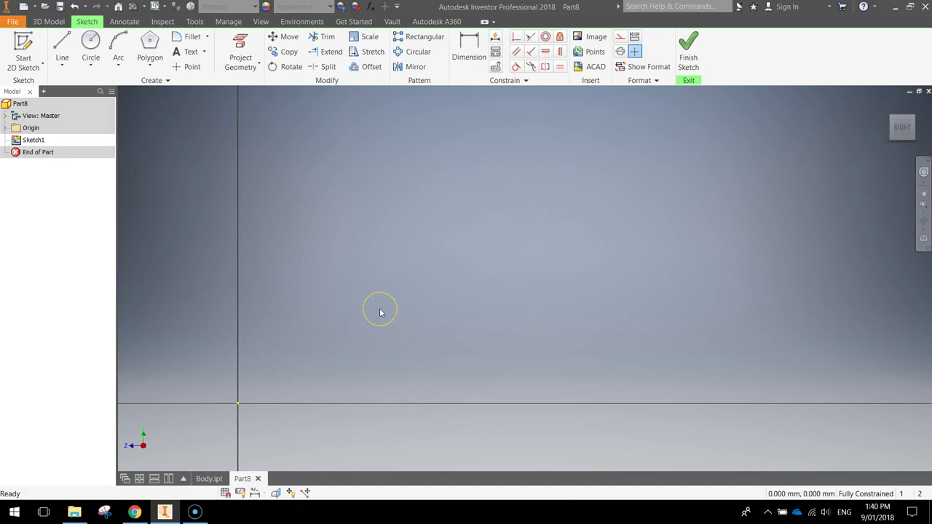
# - Sketch a closed L-shaped line profile from the origin, about 34 mm long and 25 mm tall, with a low leg about 8 mm high
pyautogui.click(62, 48)
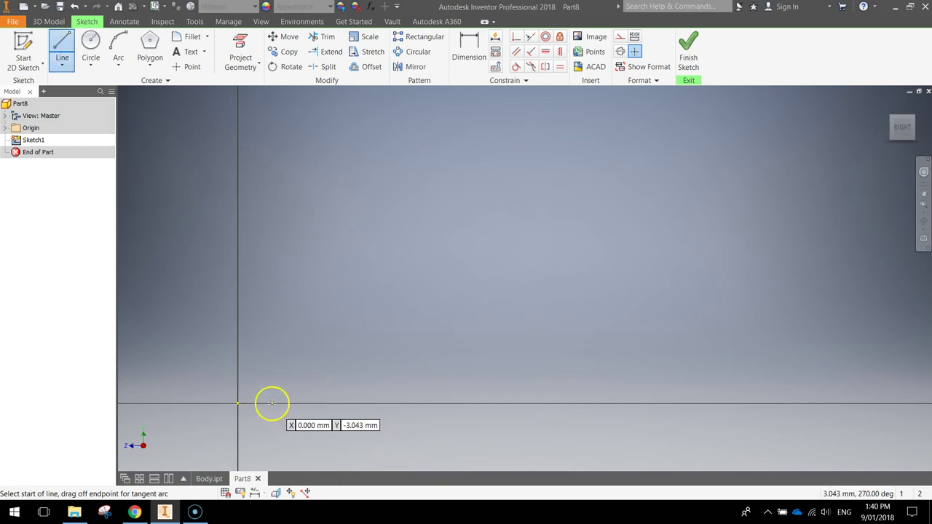
pyautogui.click(238, 403)
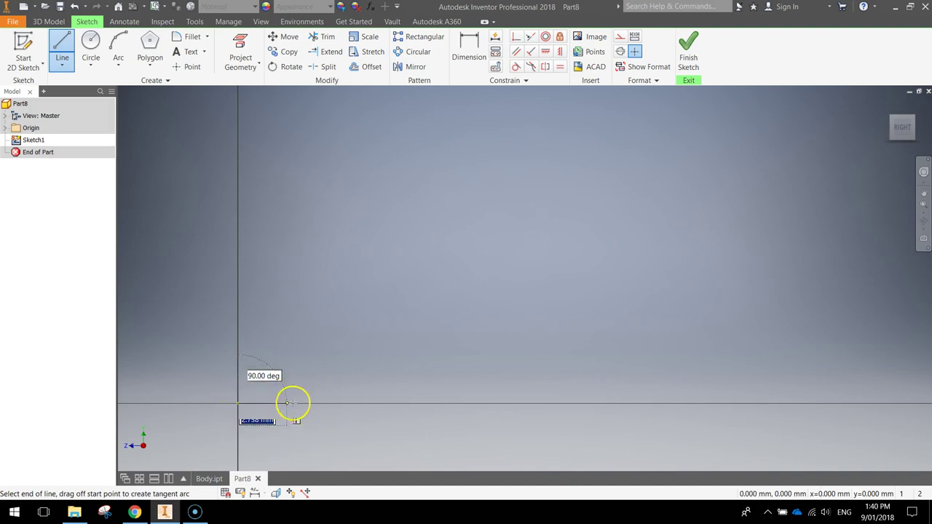
pyautogui.click(614, 404)
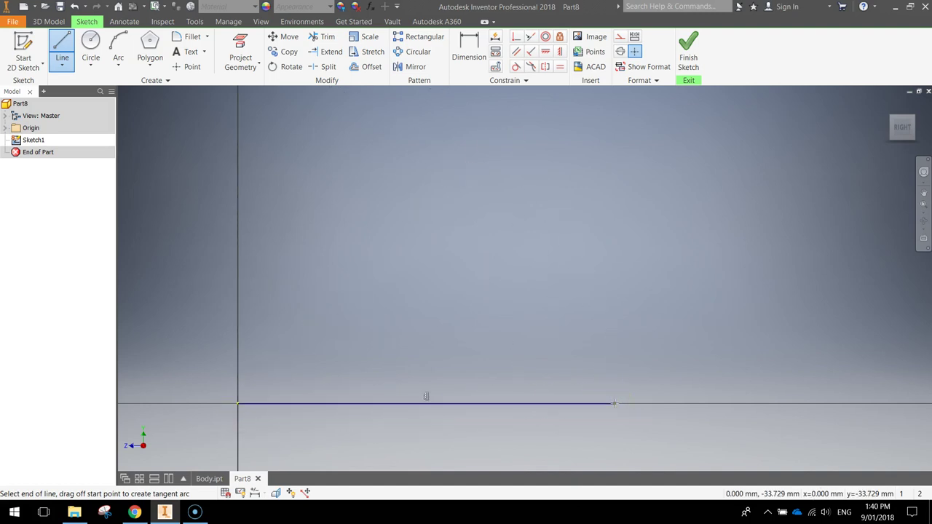
pyautogui.click(614, 120)
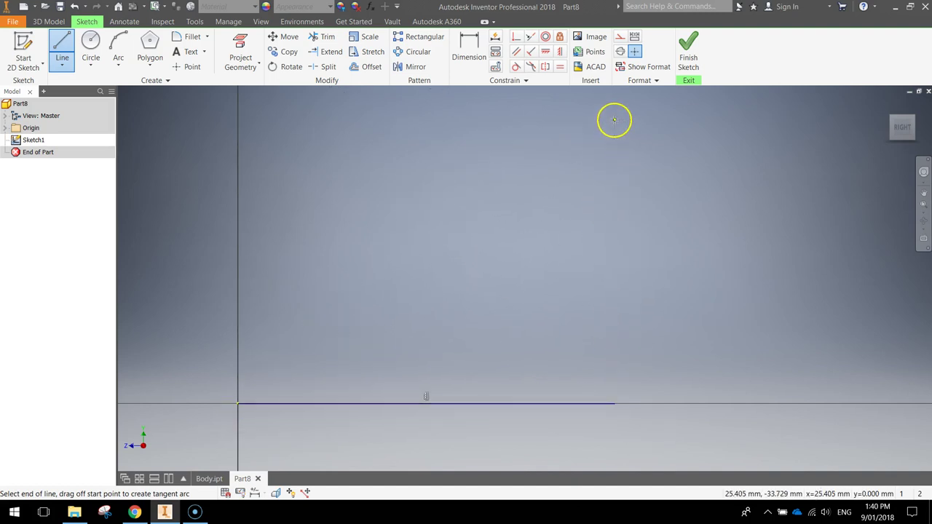
pyautogui.click(552, 119)
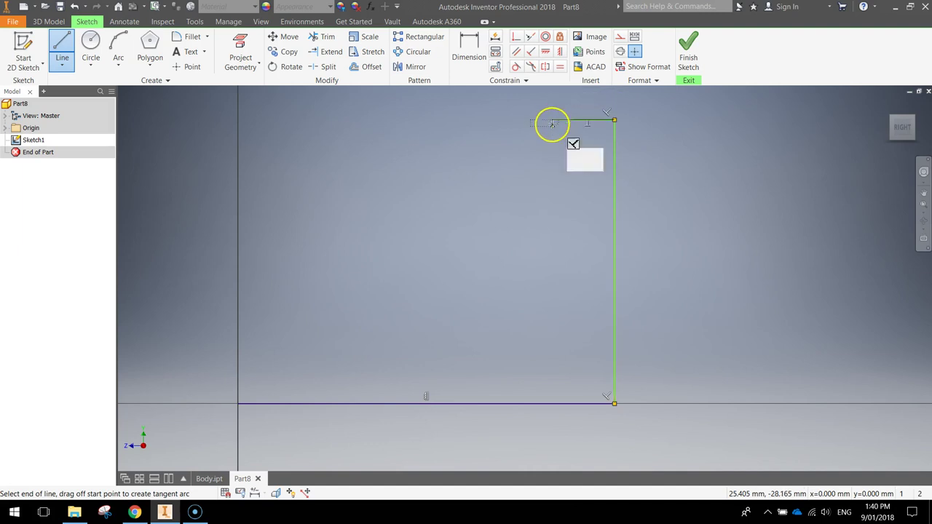
pyautogui.click(551, 311)
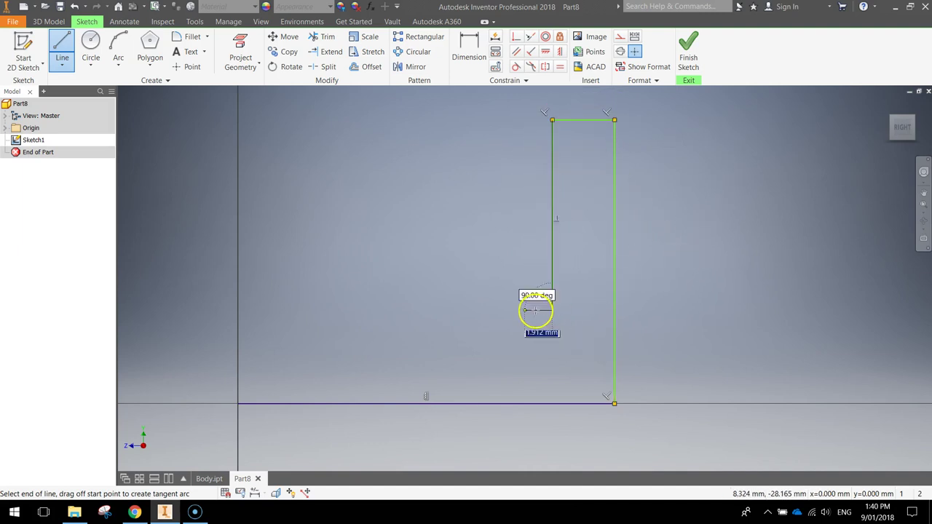
pyautogui.click(237, 310)
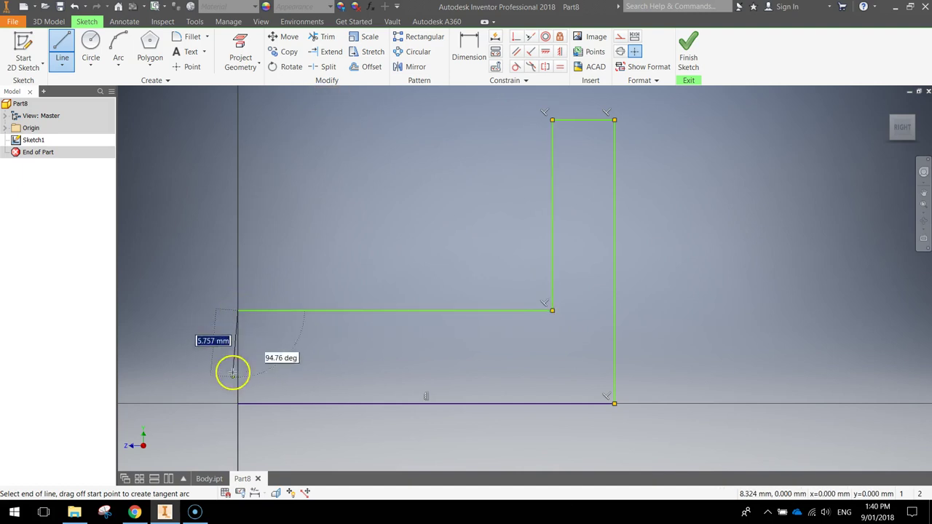
pyautogui.press('Escape')
pyautogui.click(238, 404)
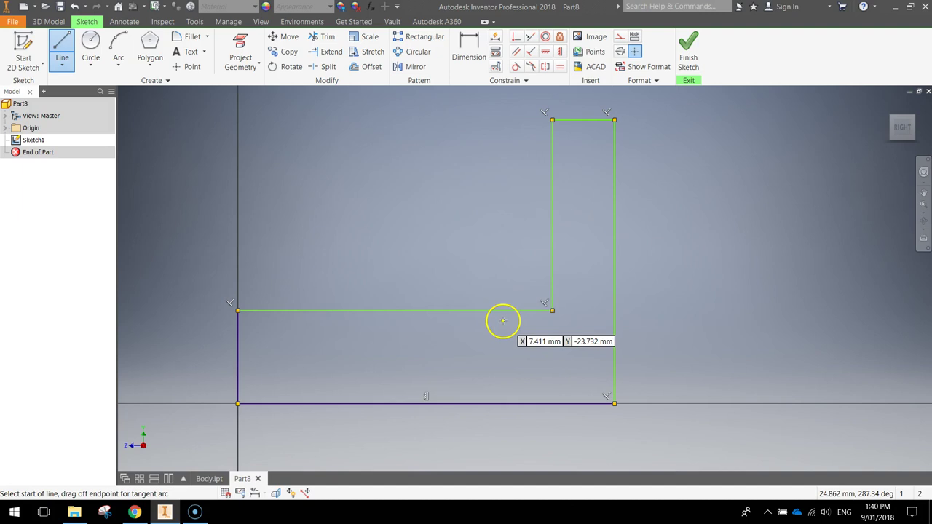
pyautogui.press('Escape')
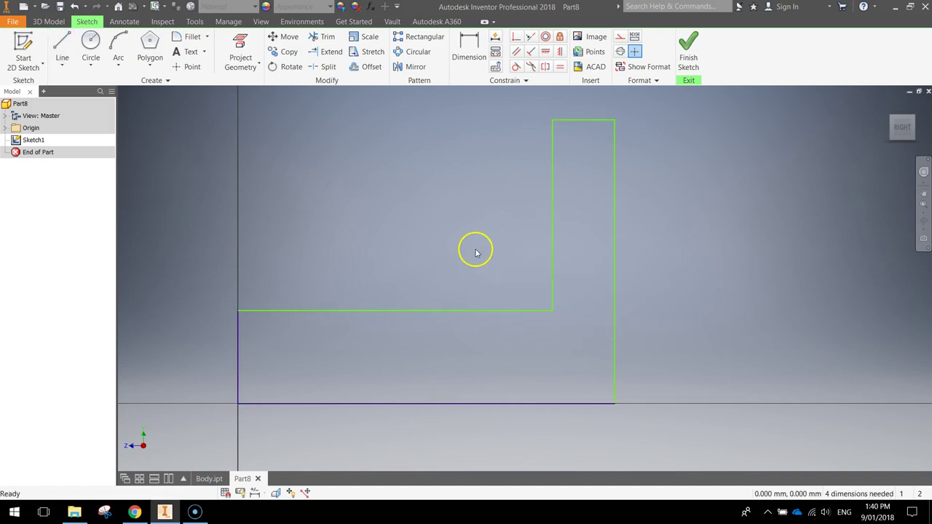
# - Dimension the base line of the L-shaped profile to 140 mm
pyautogui.click(470, 53)
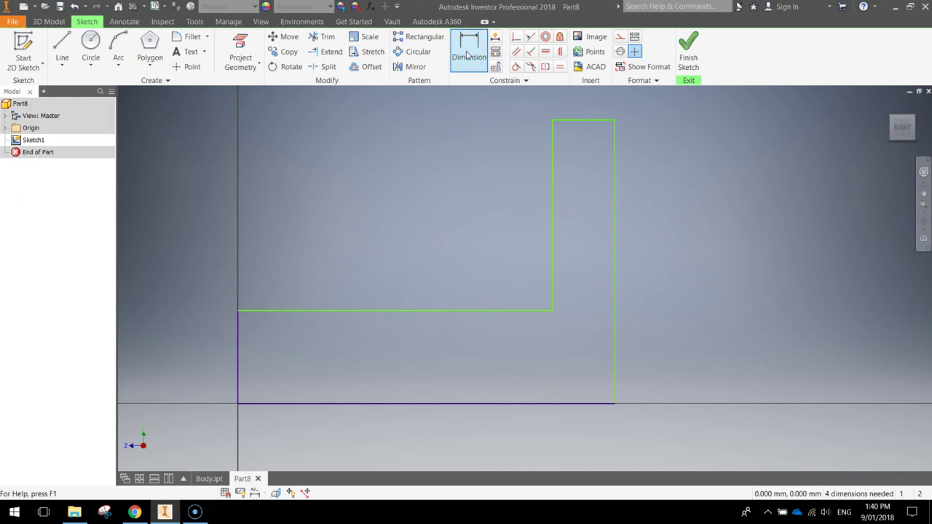
pyautogui.click(467, 54)
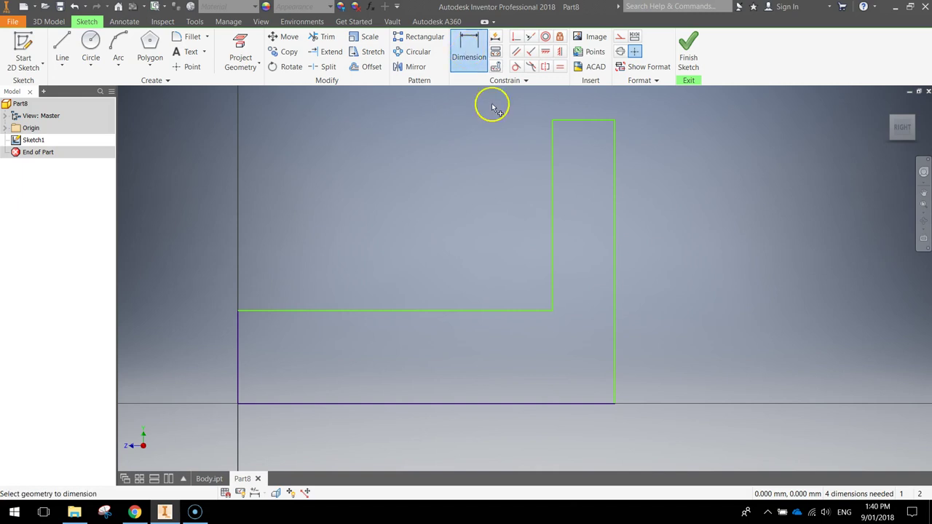
pyautogui.click(437, 404)
pyautogui.click(428, 444)
pyautogui.write('140')
pyautogui.press('Return')
# - Dimension the full-height vertical edge of the profile to 165 mm
pyautogui.scroll(2, 618, 311)
pyautogui.scroll(2, 618, 312)
pyautogui.moveTo(716, 320); pyautogui.dragTo(459, 327, button='middle')
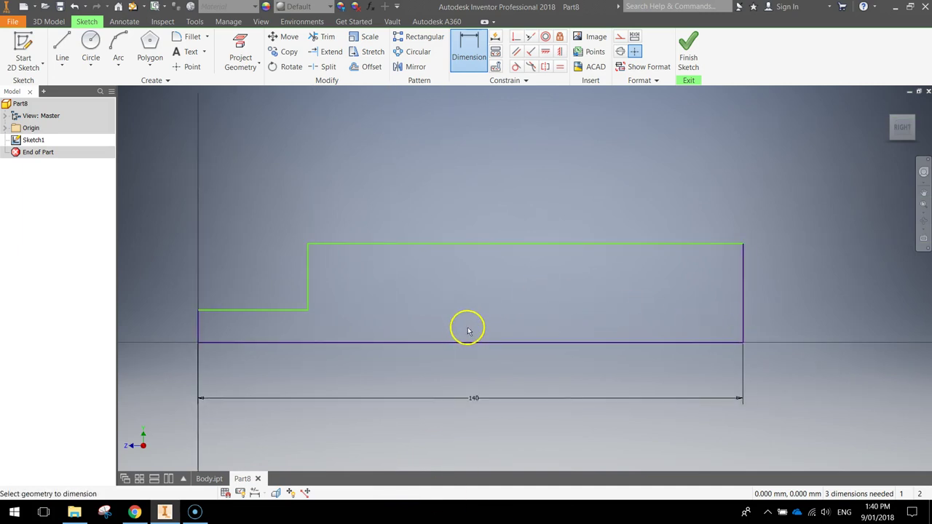
pyautogui.moveTo(585, 257)
pyautogui.mouseDown(button='middle')
pyautogui.moveTo(557, 281)
pyautogui.moveTo(549, 342)
pyautogui.mouseUp(button='middle')
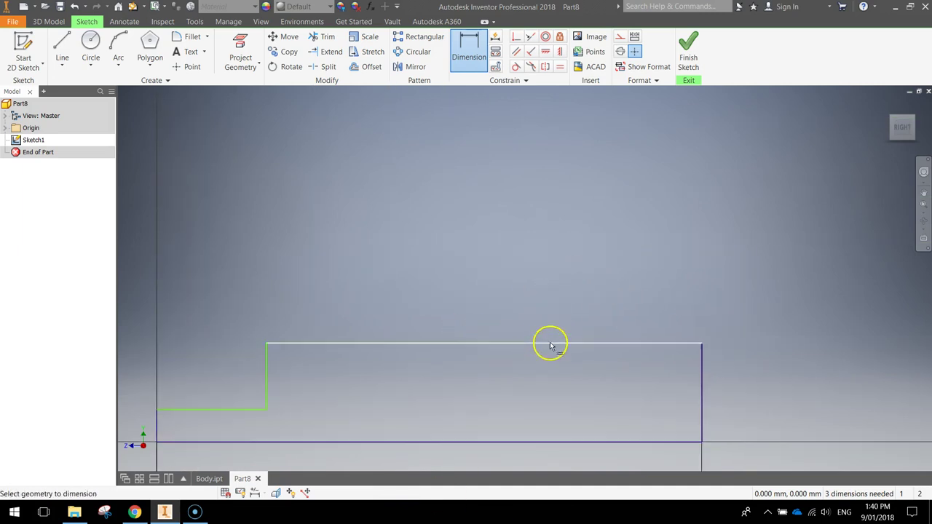
pyautogui.click(703, 387)
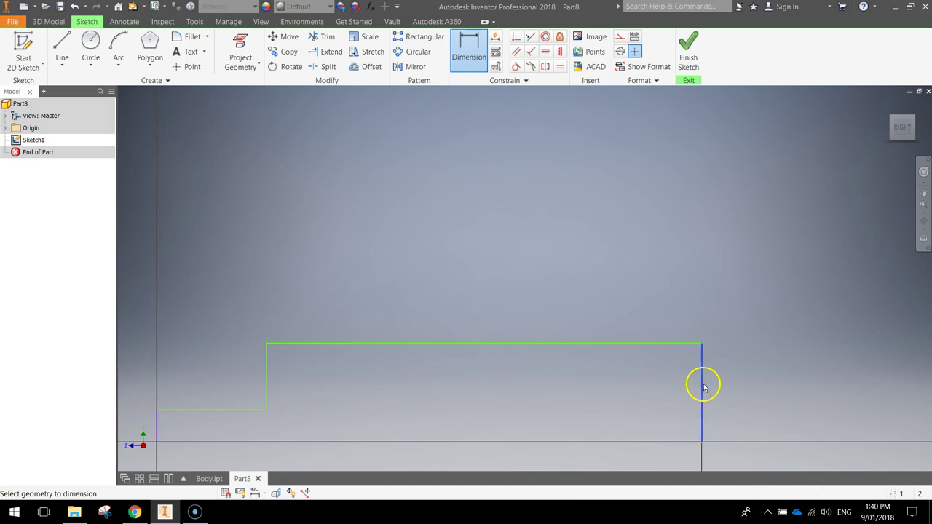
pyautogui.click(751, 396)
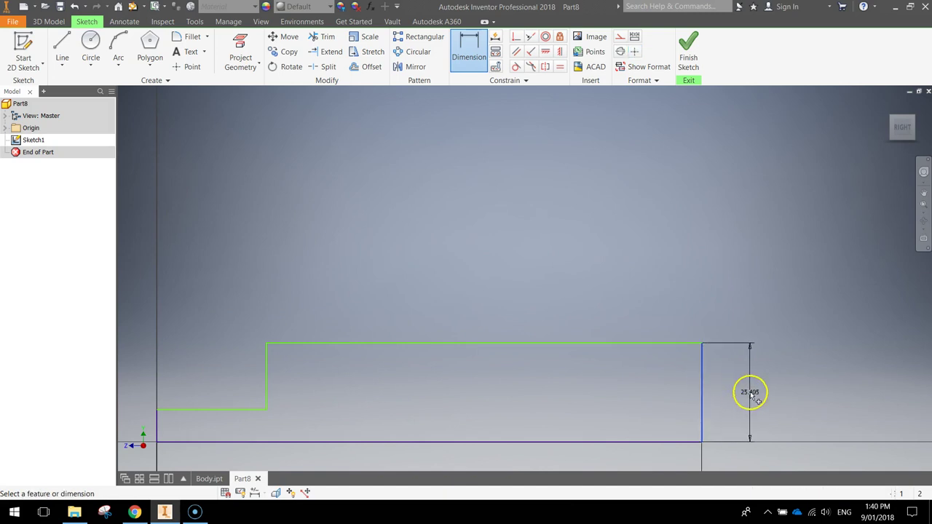
pyautogui.write('165')
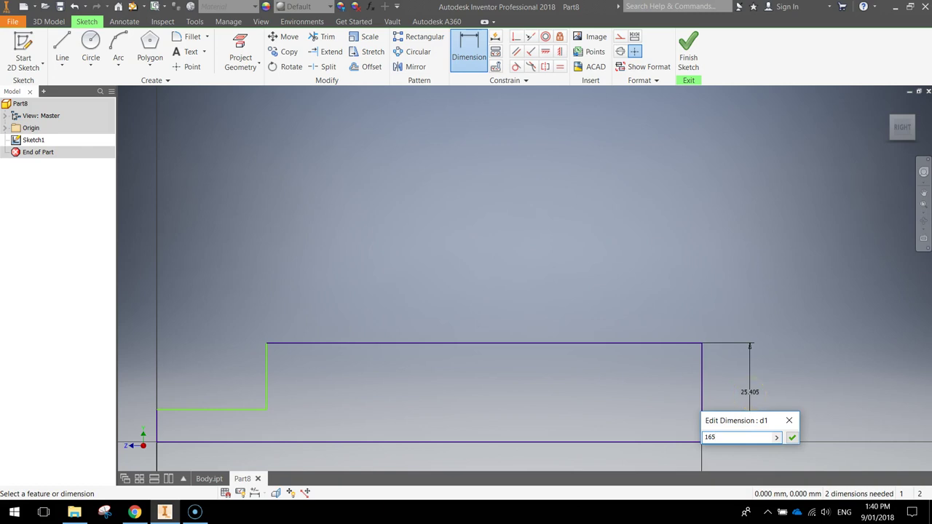
pyautogui.press('Return')
# - Dimension the top edge of the profile's tall section to 44 mm
pyautogui.scroll(-3, 619, 298)
pyautogui.moveTo(586, 266)
pyautogui.mouseDown(button='middle')
pyautogui.moveTo(549, 262)
pyautogui.moveTo(529, 294)
pyautogui.mouseUp(button='middle')
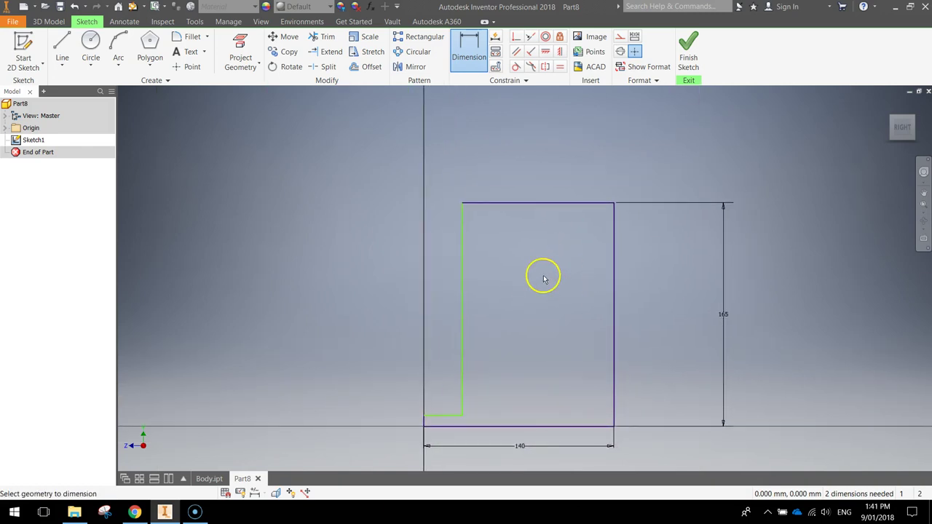
pyautogui.click(540, 204)
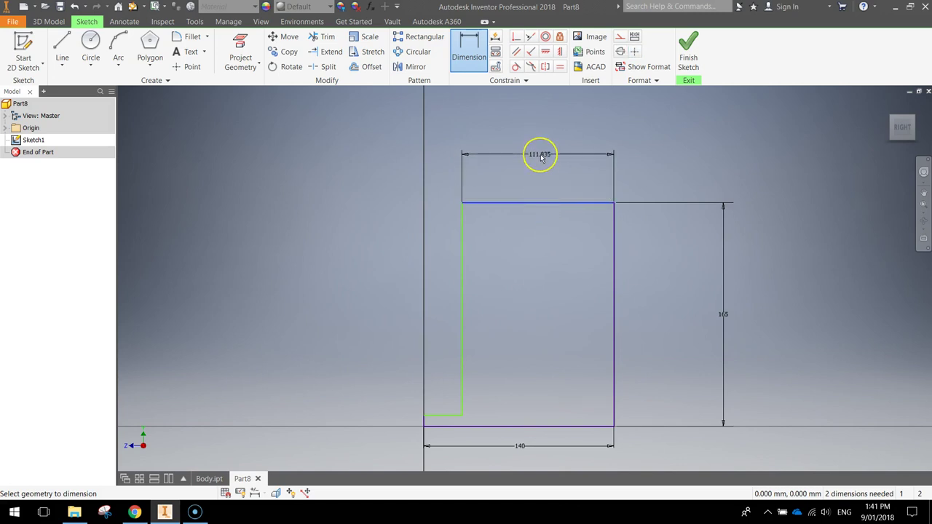
pyautogui.click(542, 159)
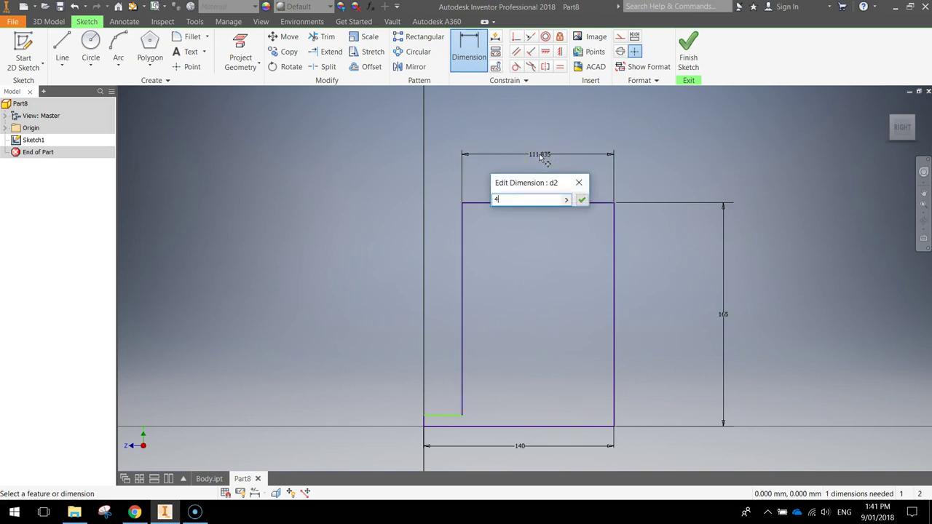
pyautogui.write('44')
pyautogui.press('Return')
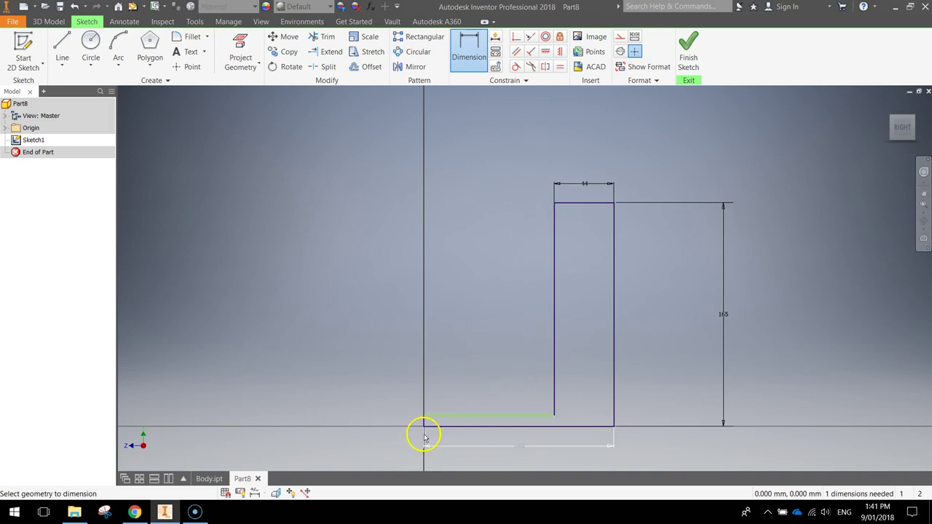
# - Dimension the short vertical edge at the origin to 22 mm
pyautogui.scroll(5, 426, 430)
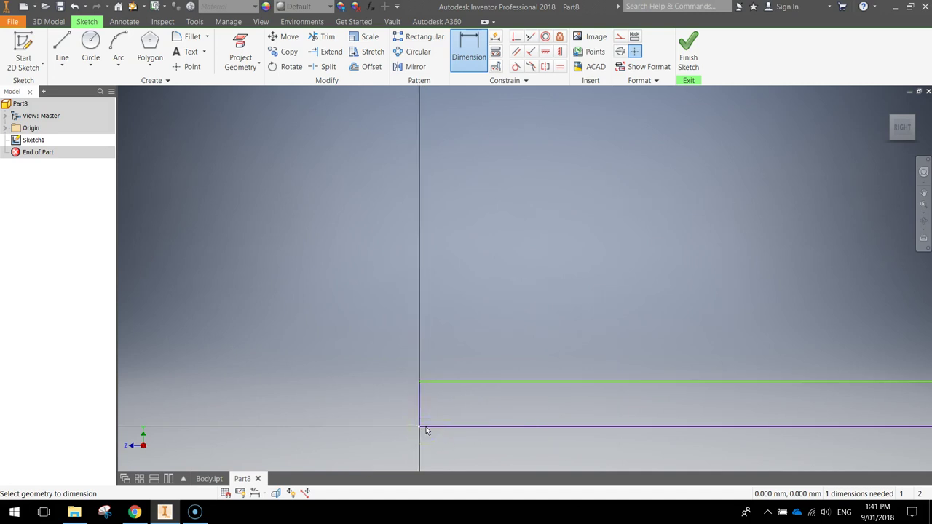
pyautogui.scroll(-3, 422, 433)
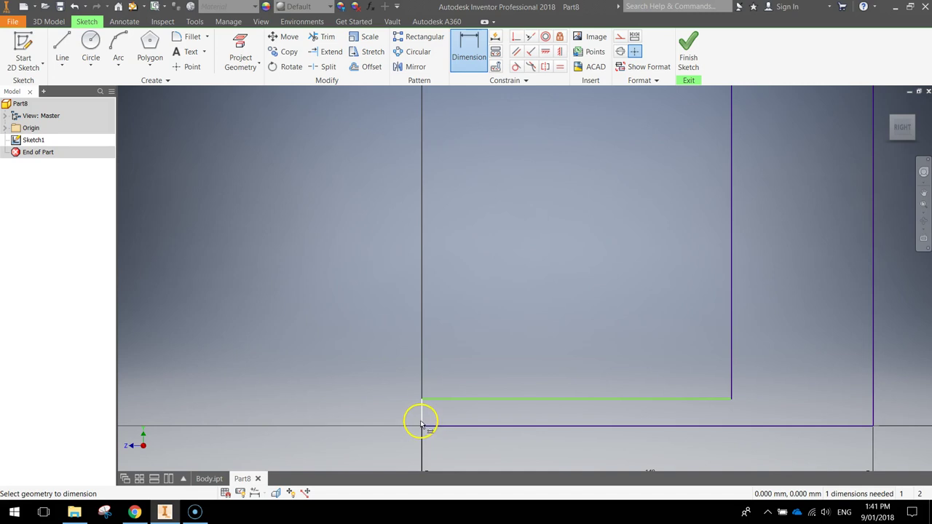
pyautogui.scroll(-2, 422, 421)
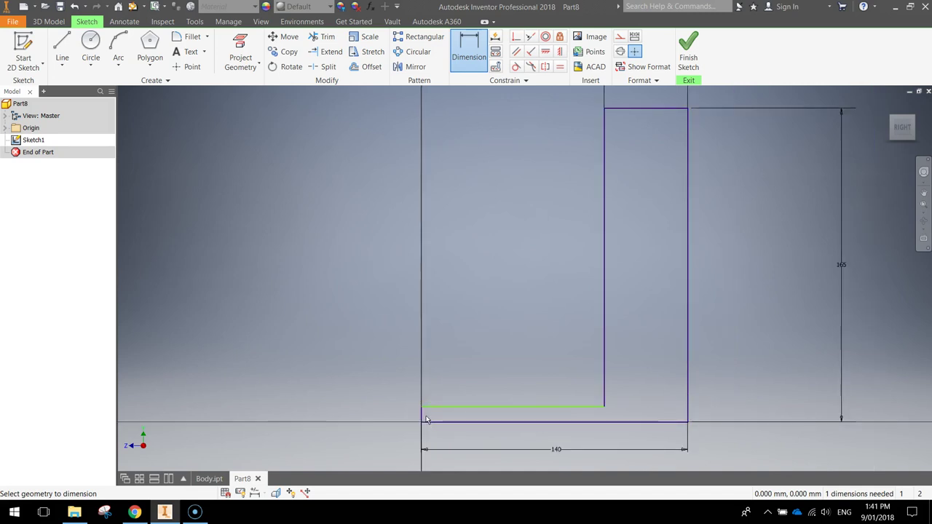
pyautogui.click(420, 411)
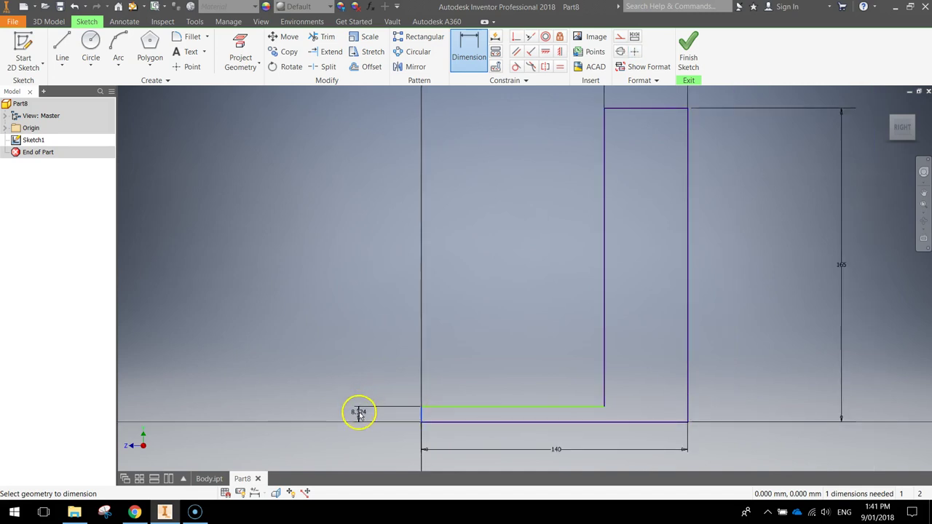
pyautogui.click(358, 415)
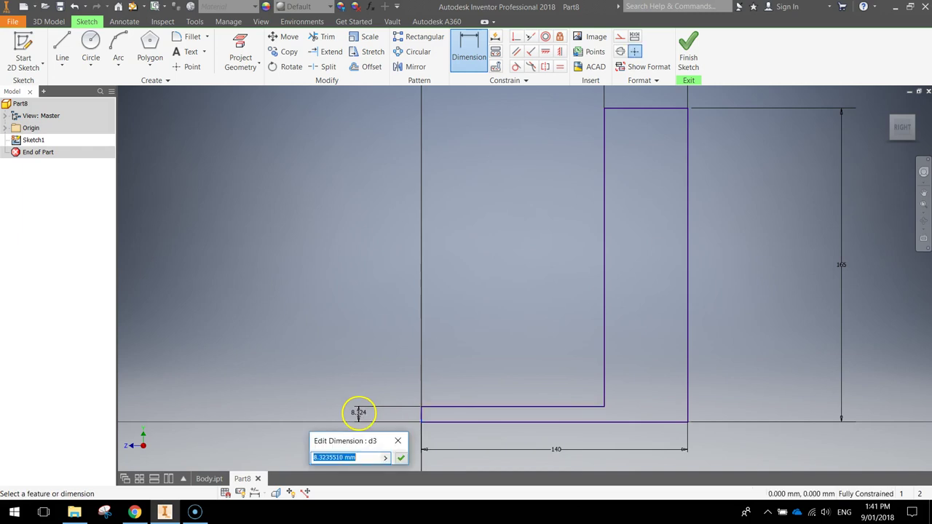
pyautogui.press('Return')
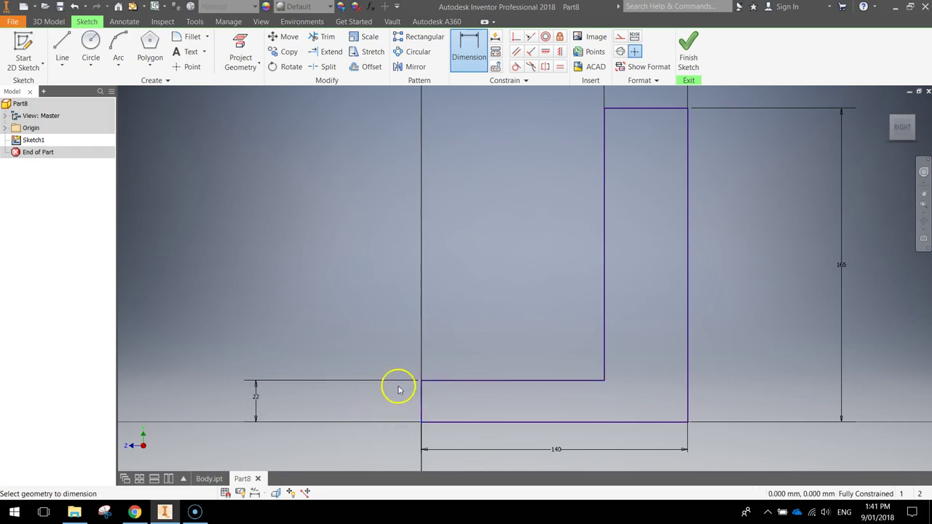
# - Finish the L-shaped profile sketch and extrude it 50 mm into a solid body
pyautogui.click(688, 52)
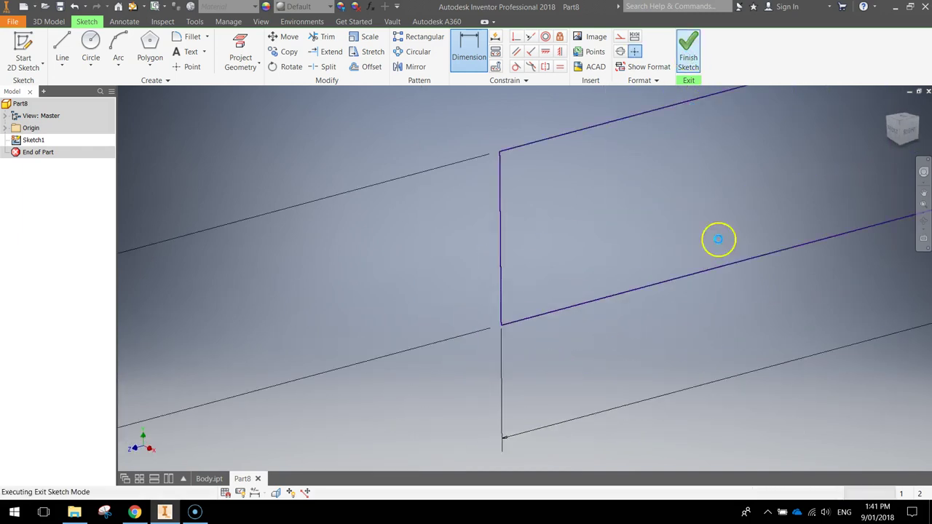
pyautogui.moveTo(726, 262)
pyautogui.mouseDown(button='middle')
pyautogui.moveTo(634, 250)
pyautogui.moveTo(488, 353)
pyautogui.moveTo(510, 343)
pyautogui.mouseUp(button='middle')
pyautogui.scroll(3, 510, 343)
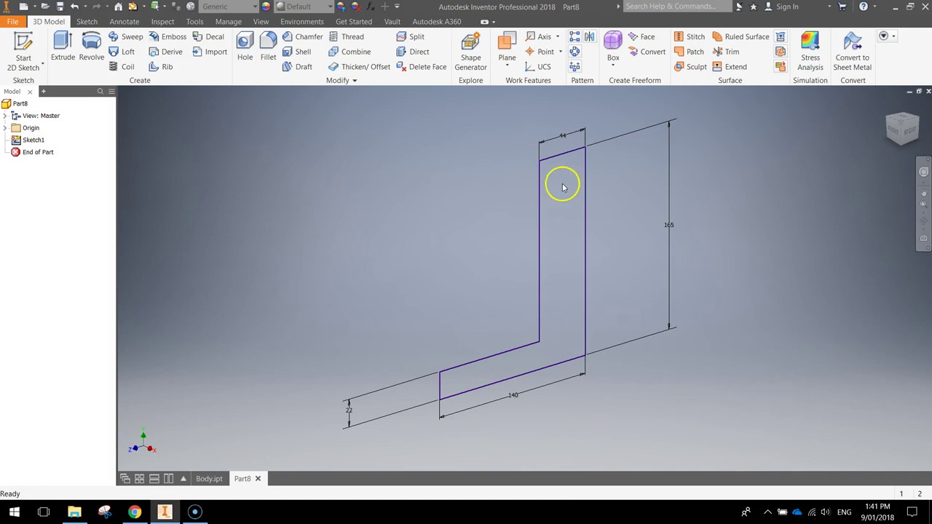
pyautogui.click(64, 45)
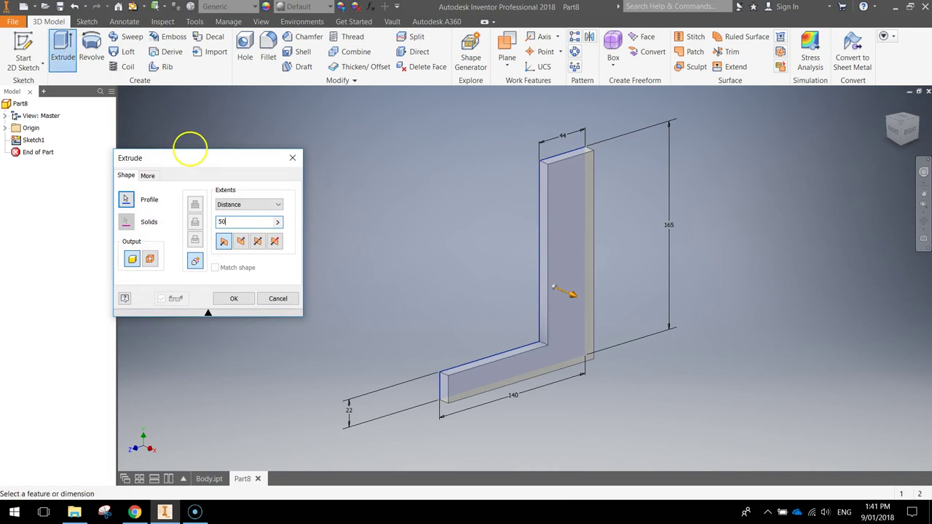
pyautogui.click(233, 297)
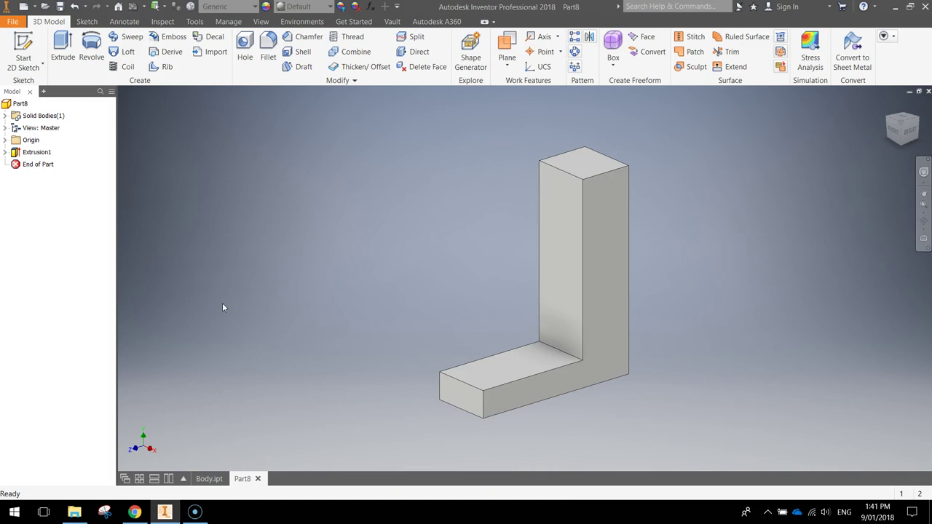
# - On the front end face of the base, sketch a vertical 35 mm construction line up from the bottom edge's midpoint
pyautogui.click(23, 53)
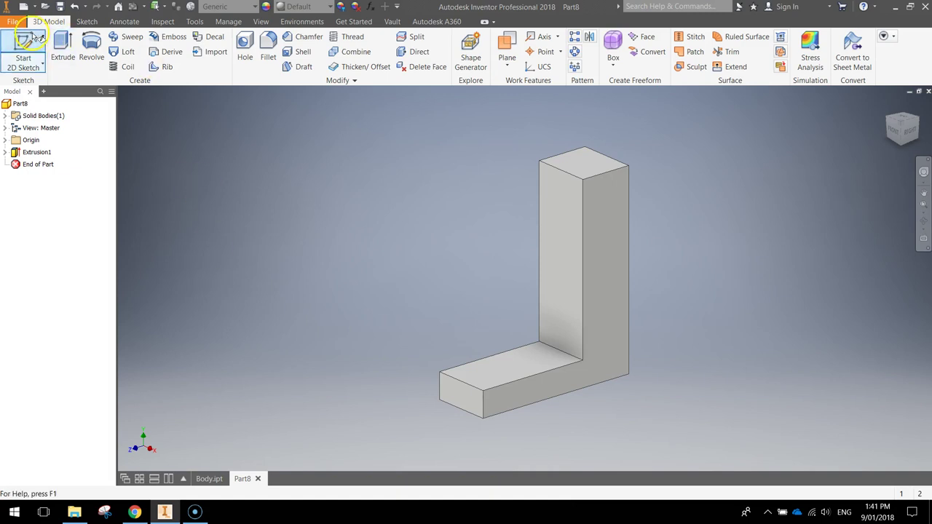
pyautogui.click(464, 397)
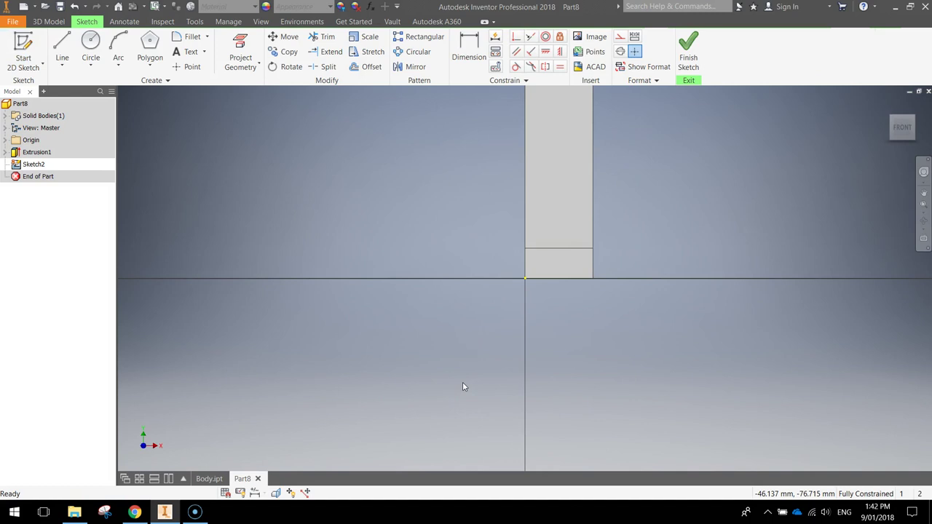
pyautogui.scroll(2, 580, 324)
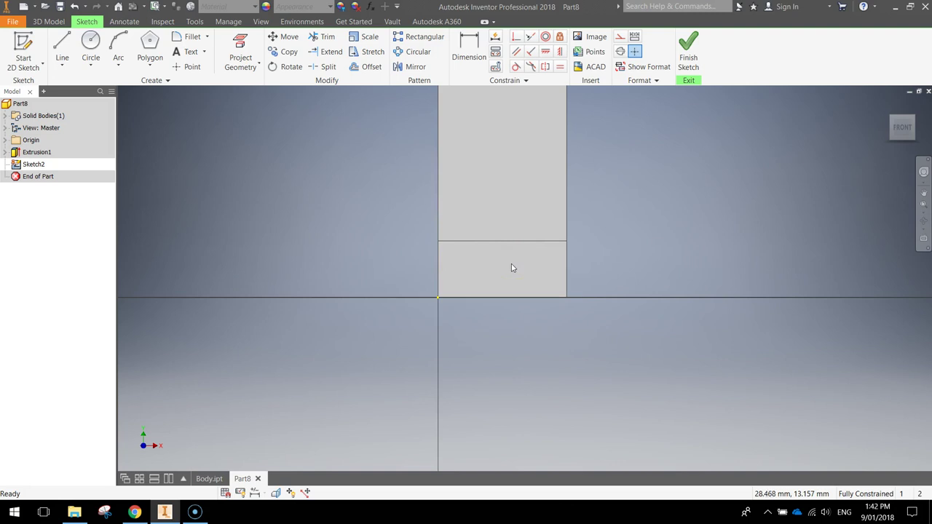
pyautogui.click(67, 47)
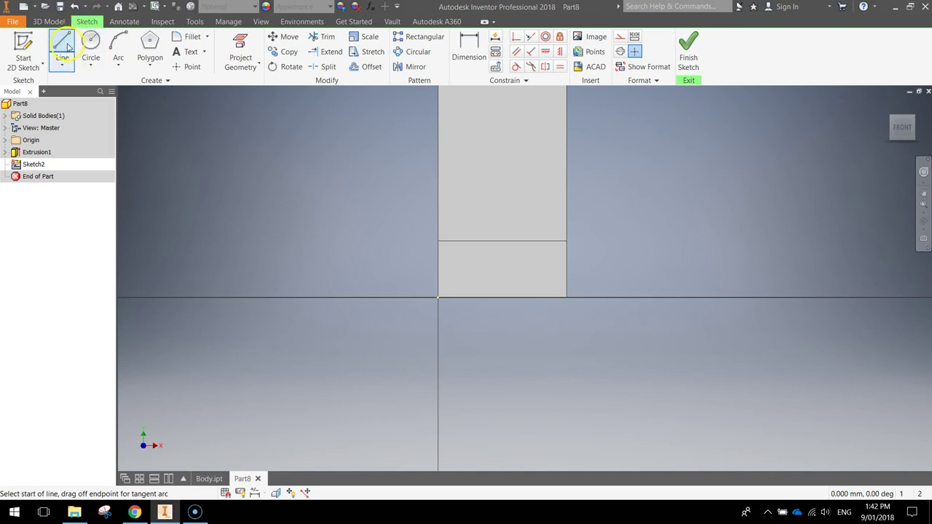
pyautogui.click(620, 38)
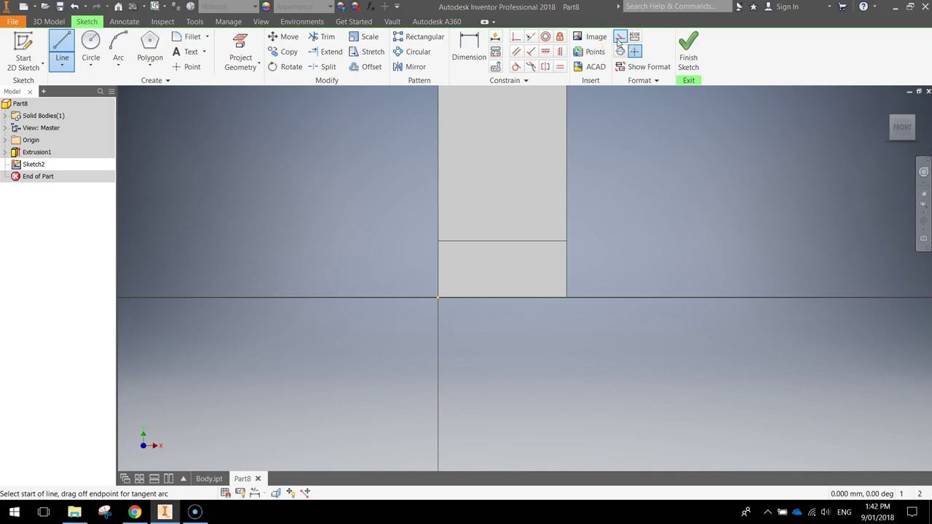
pyautogui.click(502, 297)
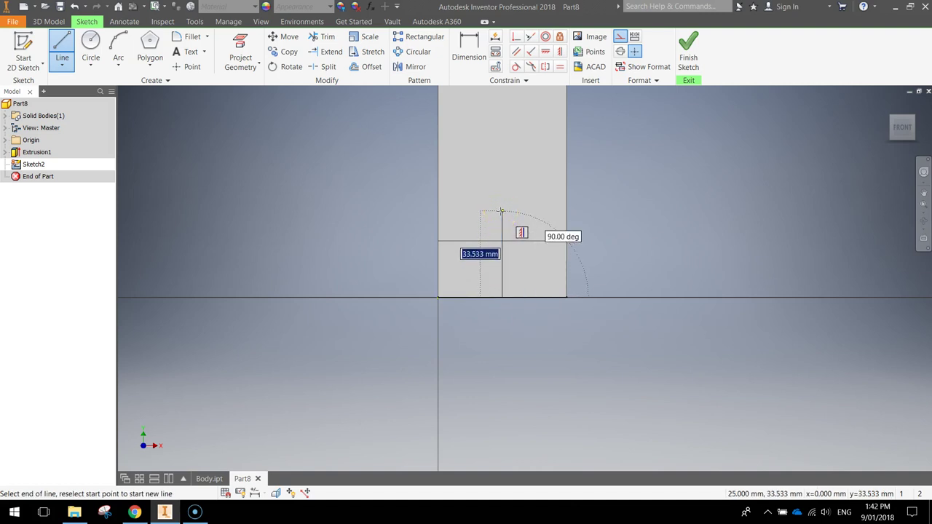
pyautogui.write('35')
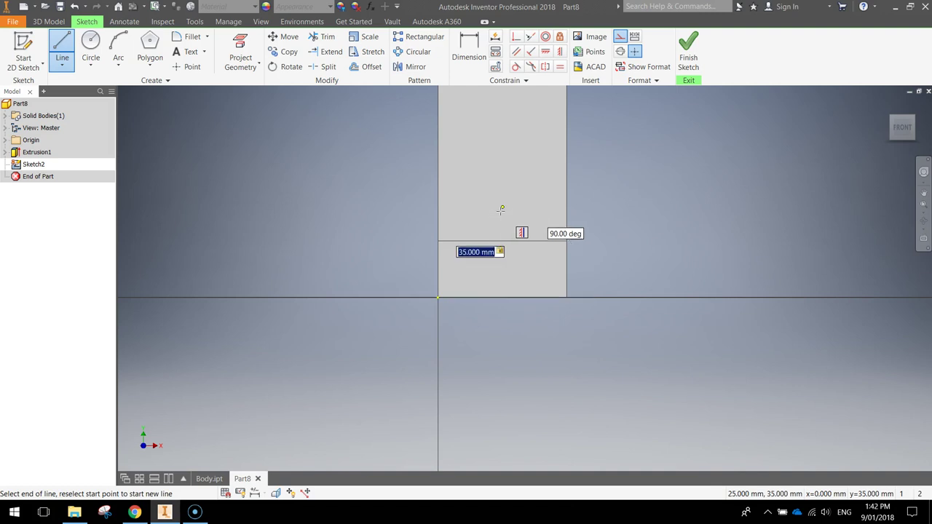
pyautogui.press('Return')
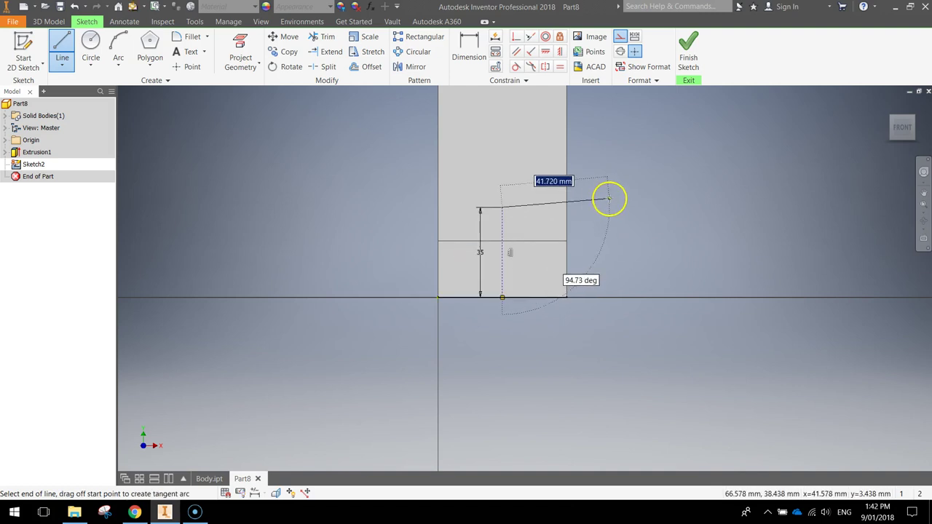
pyautogui.press('Escape')
pyautogui.press('Escape')
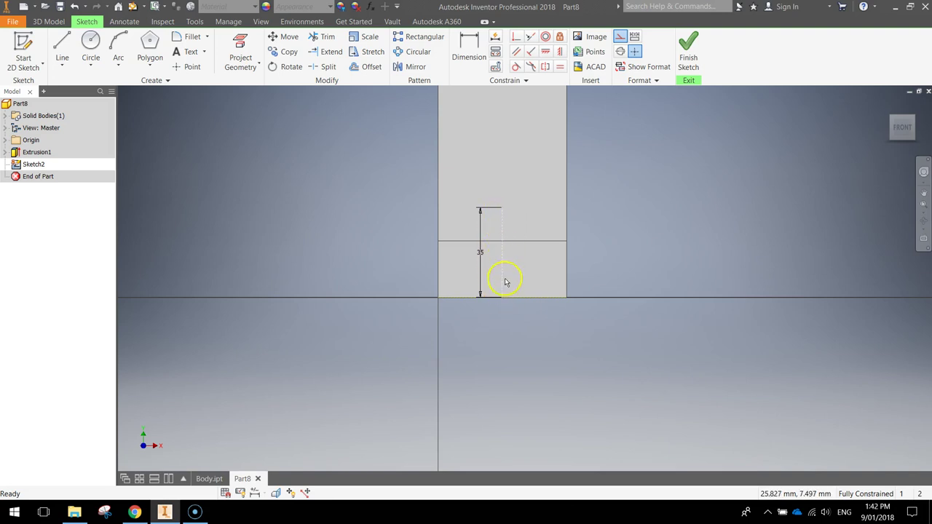
pyautogui.click(638, 269)
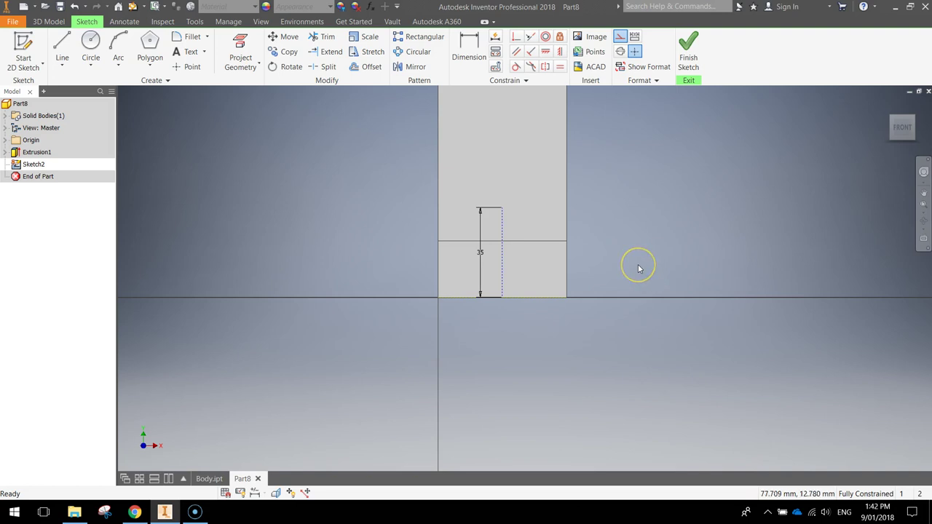
# - Draw a 40 mm diameter circle centred on the construction line's upper end and finish the sketch
pyautogui.click(91, 42)
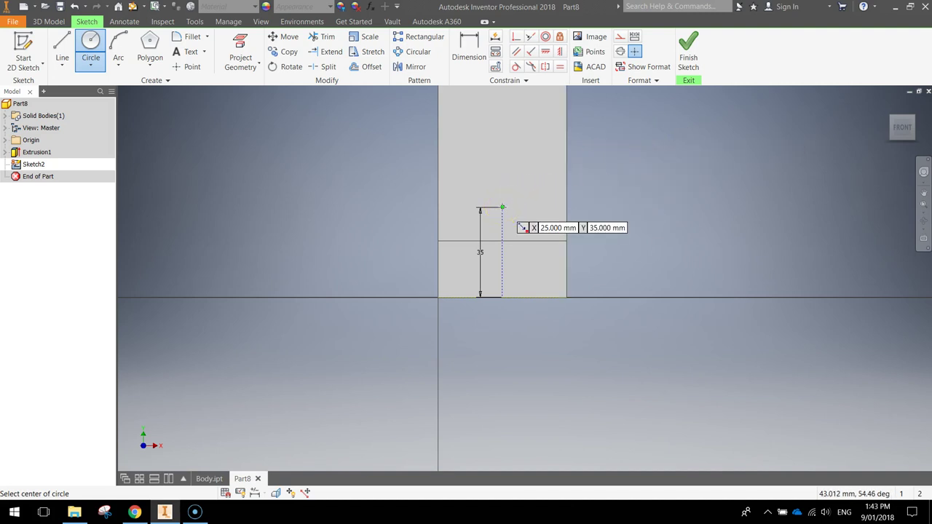
pyautogui.click(502, 208)
pyautogui.write('40')
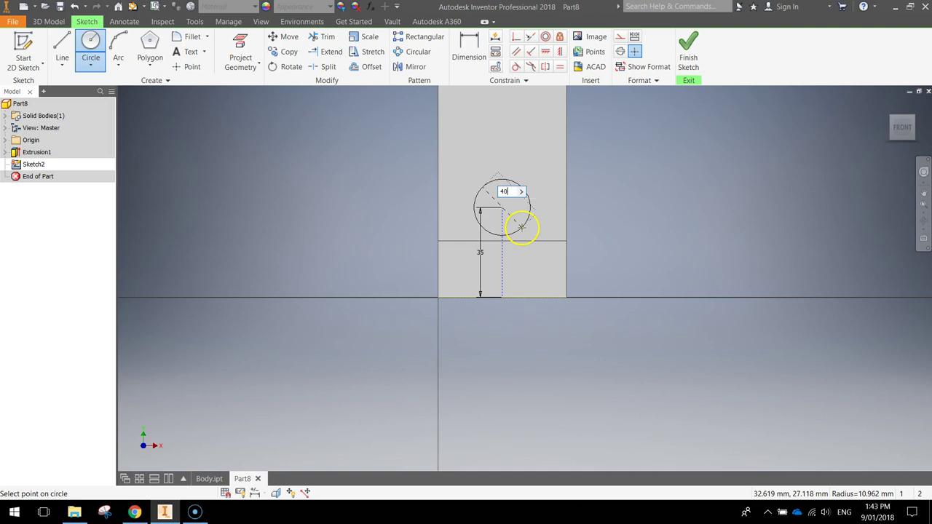
pyautogui.press('Return')
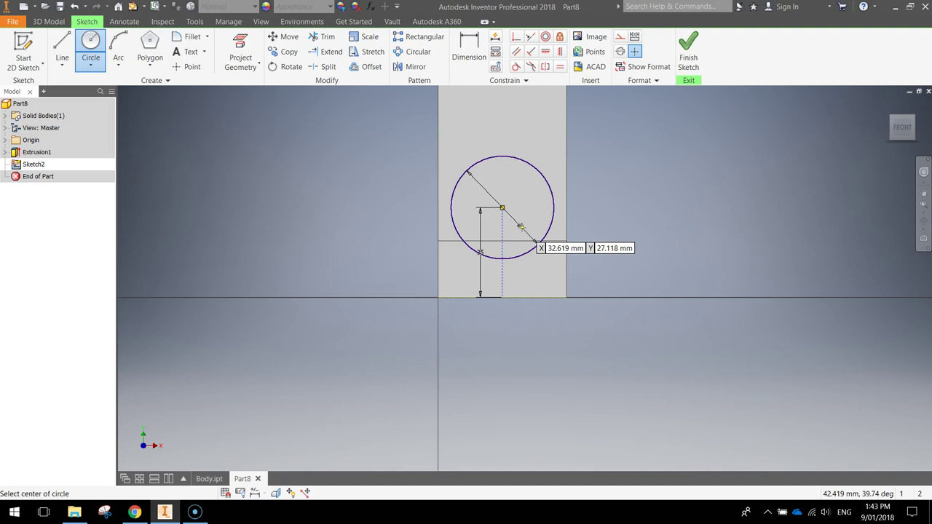
pyautogui.click(689, 48)
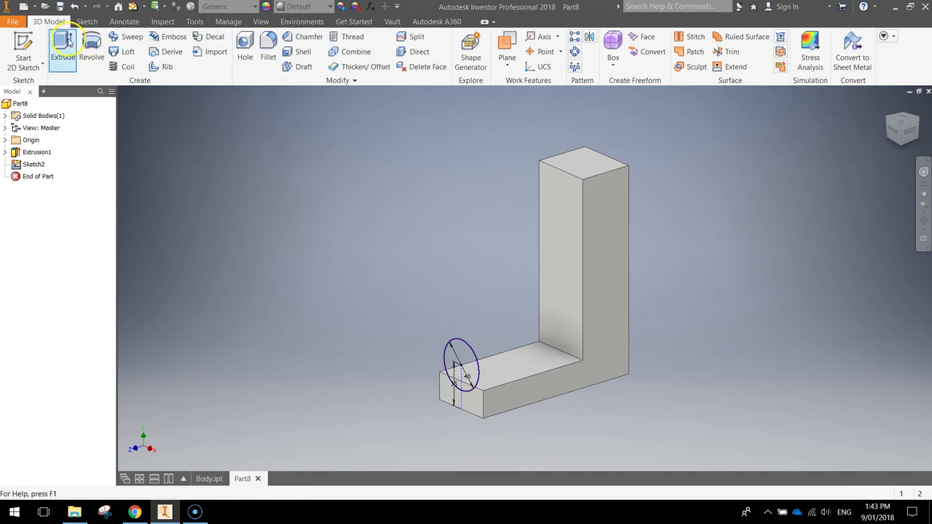
# - Extrude the 40 mm circle along the base towards the tall section, with To Next extents and the Join operation
pyautogui.click(64, 44)
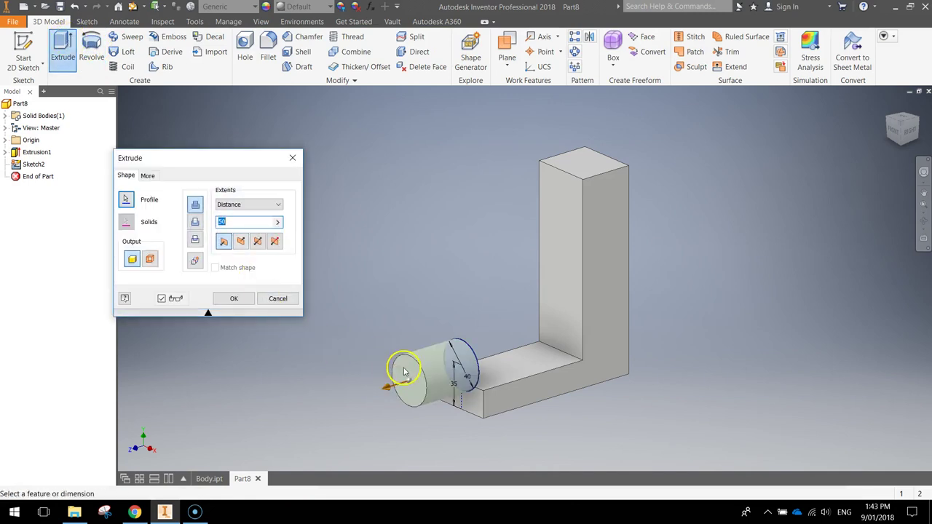
pyautogui.click(241, 242)
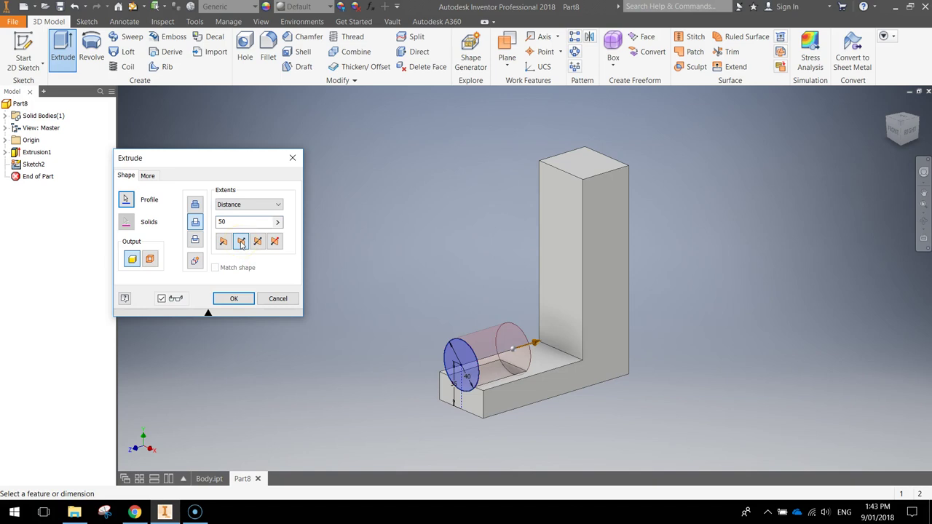
pyautogui.click(245, 207)
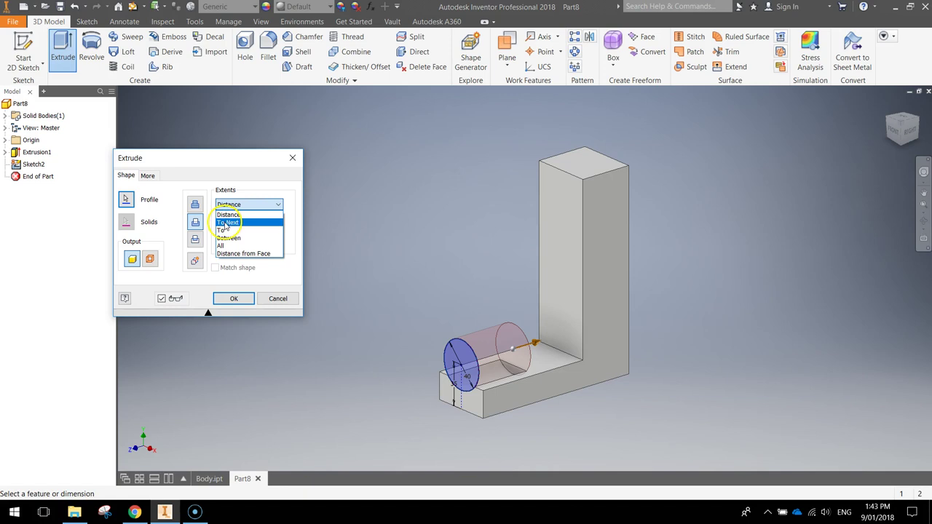
pyautogui.click(228, 222)
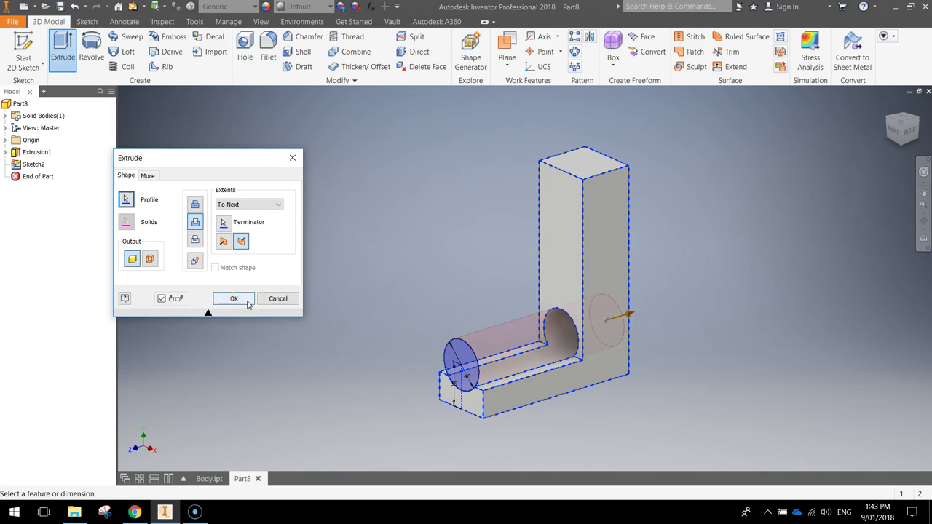
pyautogui.click(195, 206)
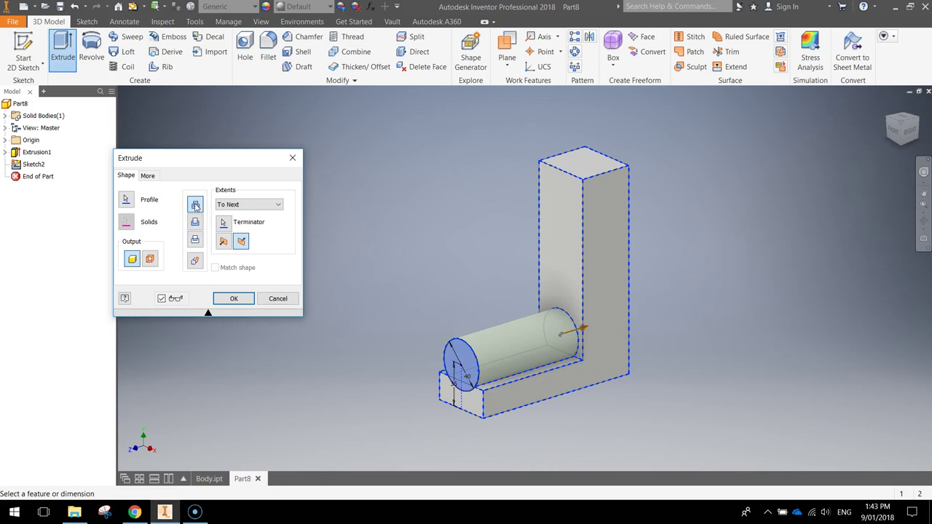
pyautogui.click(234, 299)
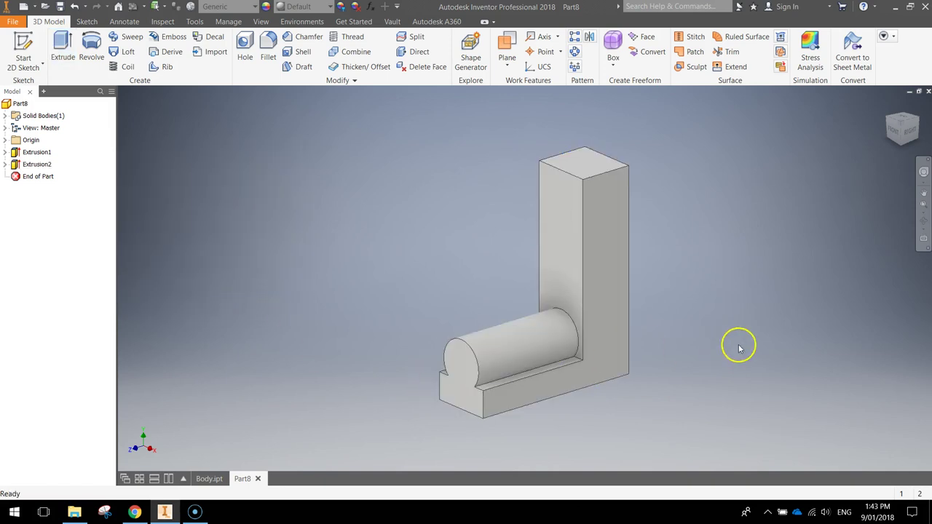
pyautogui.scroll(-3, 648, 416)
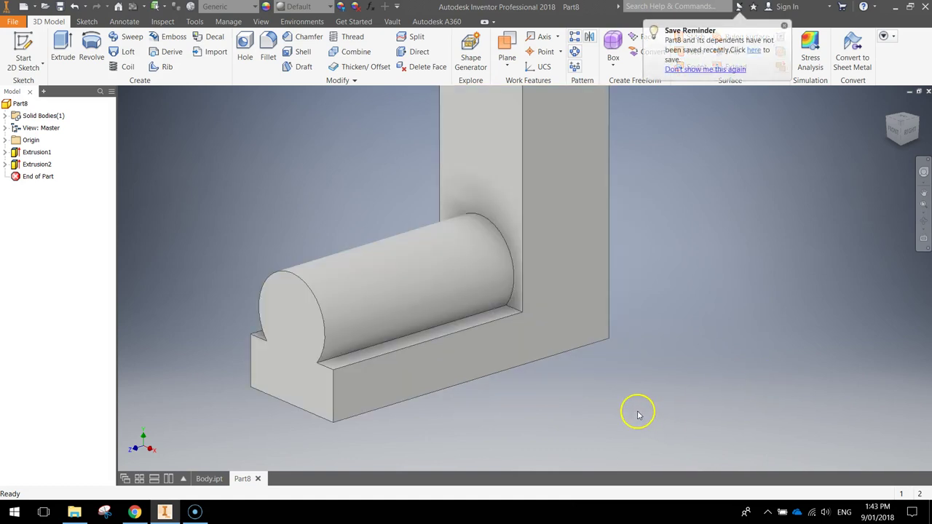
pyautogui.scroll(3, 636, 411)
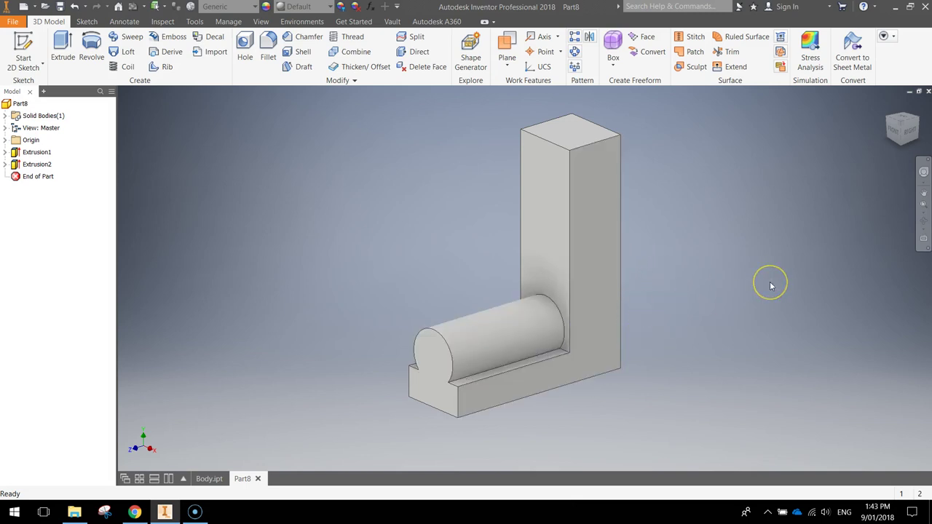
pyautogui.click(745, 279)
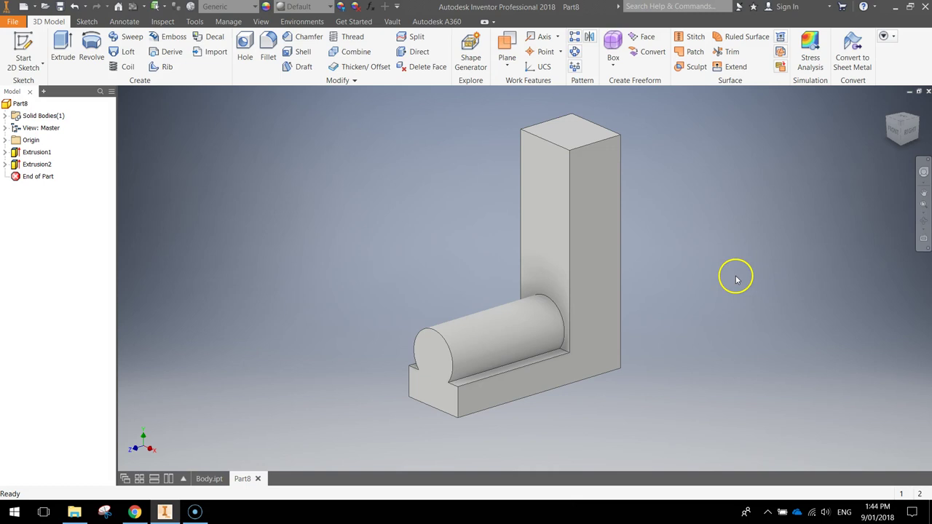
# - Start a sketch on the L-shaped side face and draw a 25 mm diameter circle low on the tall section
pyautogui.click(20, 44)
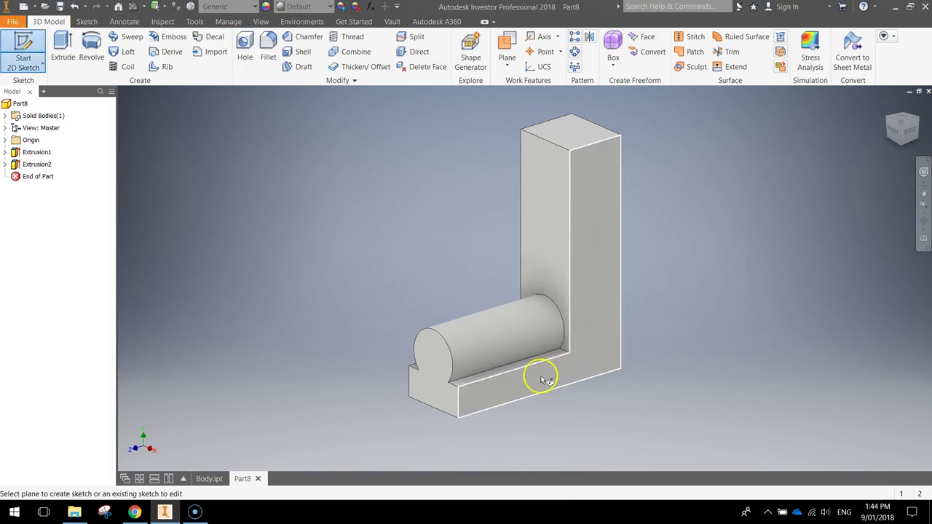
pyautogui.click(595, 318)
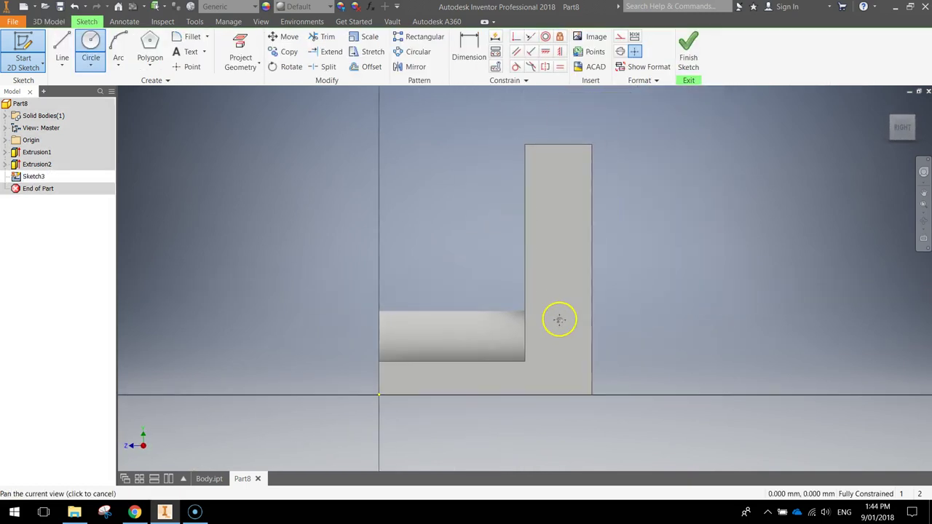
pyautogui.press('Escape')
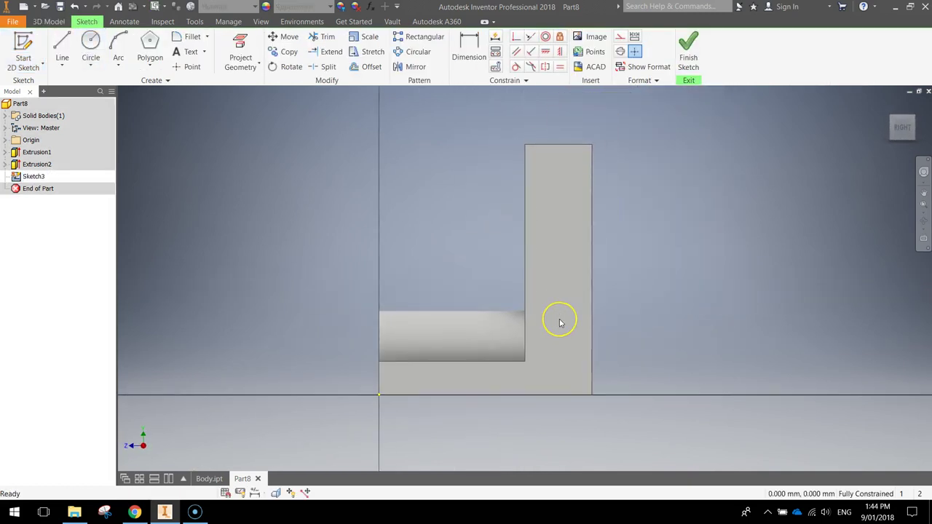
pyautogui.click(91, 43)
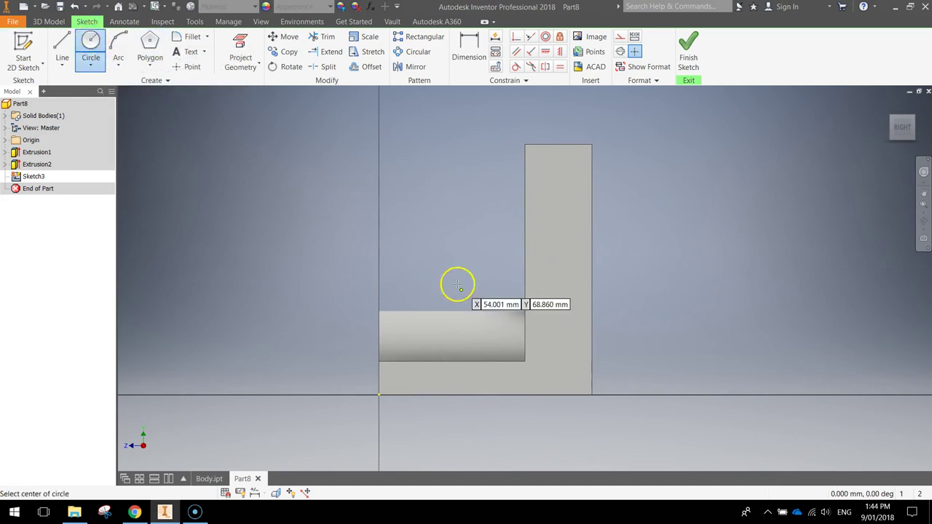
pyautogui.click(568, 331)
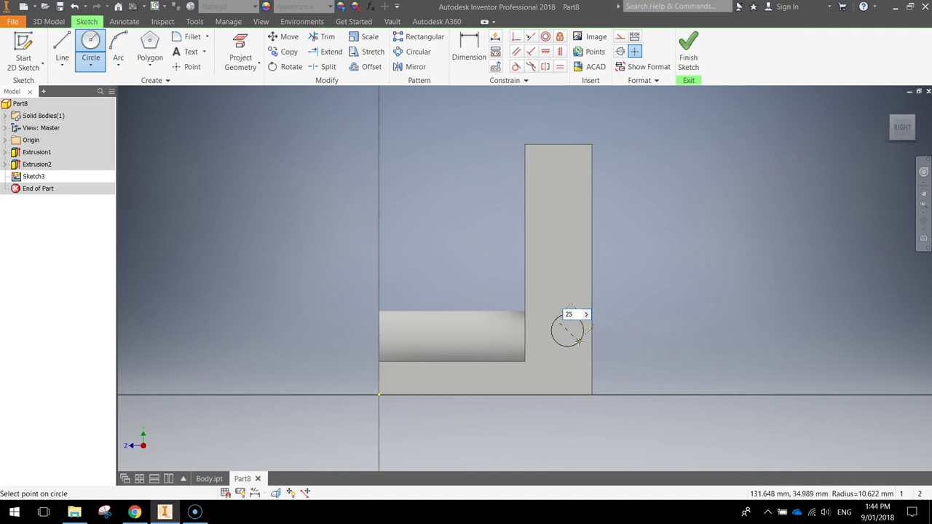
pyautogui.write('25')
pyautogui.press('Return')
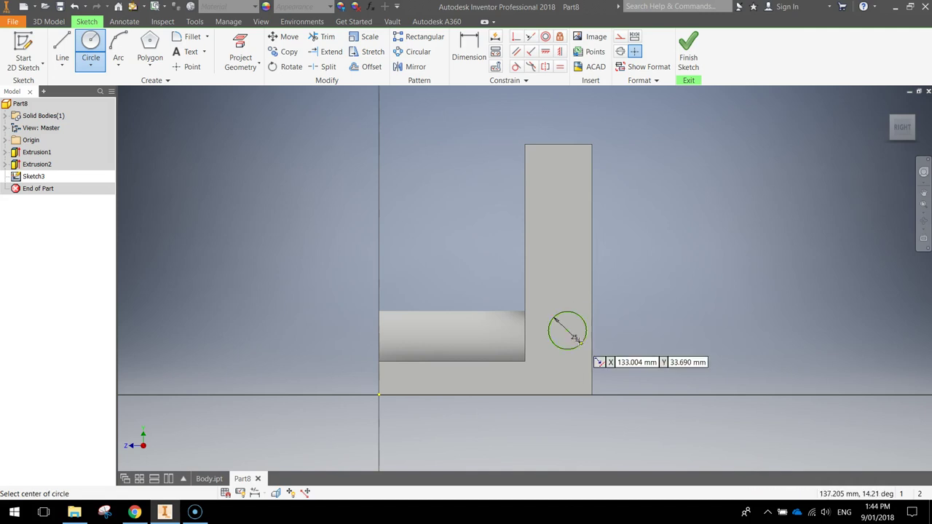
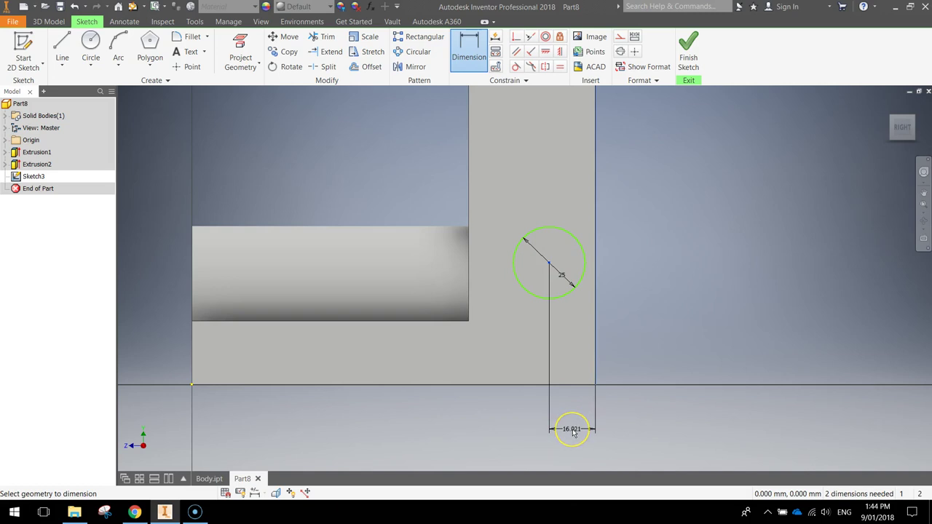
# - Position the circle's centre 13 mm from the tall section's outer vertical edge and 44 mm above the bottom edge
pyautogui.click(574, 430)
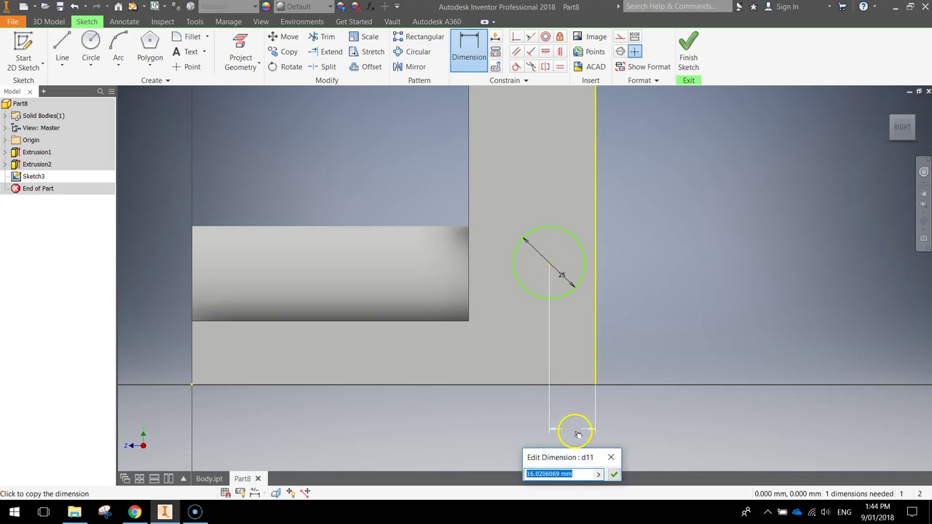
pyautogui.press('Return')
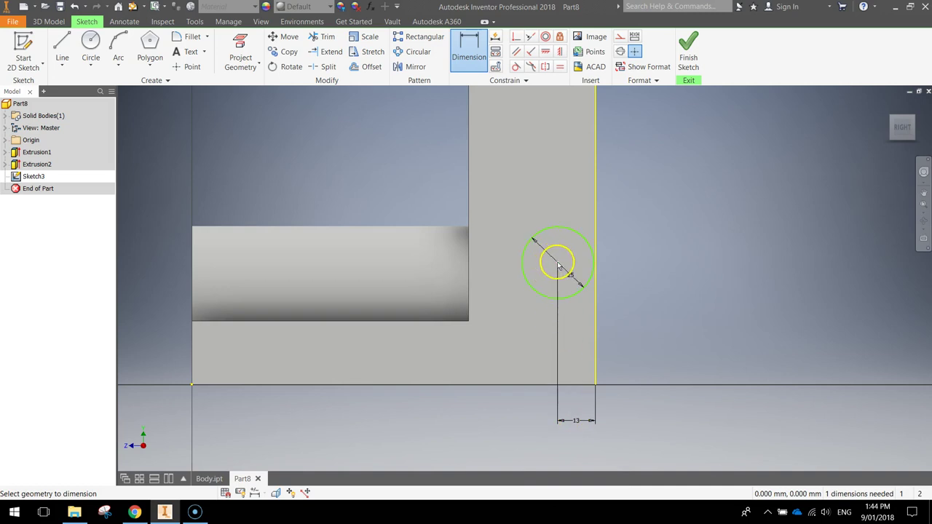
pyautogui.click(560, 333)
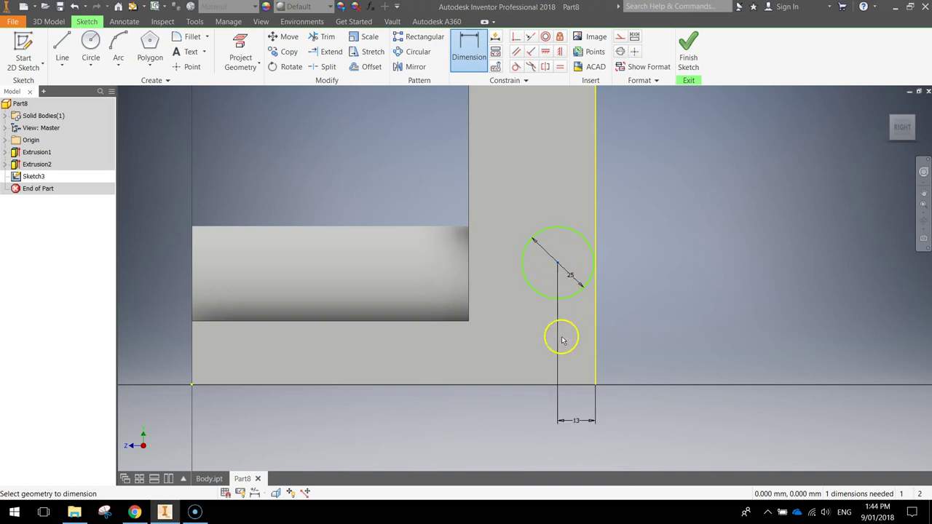
pyautogui.click(537, 384)
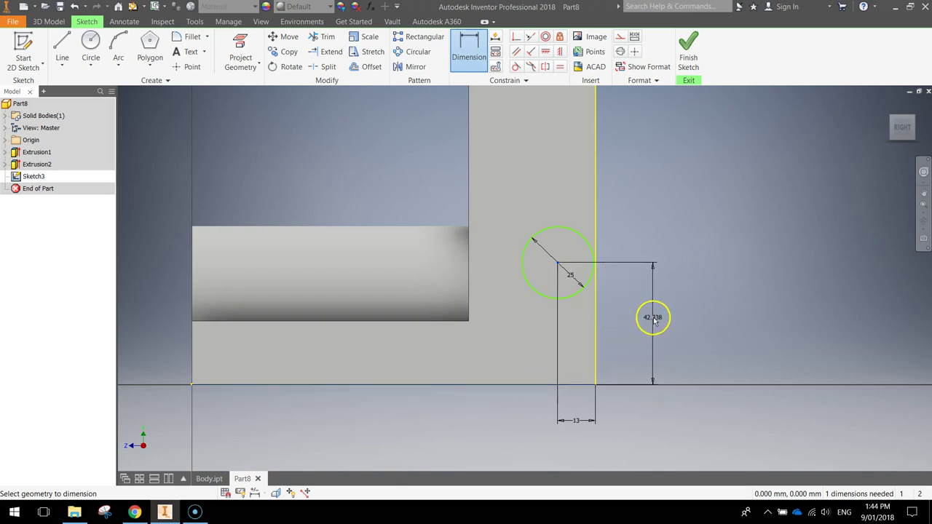
pyautogui.click(644, 321)
pyautogui.write('44')
pyautogui.press('Return')
# - Draw two 13 mm horizontal lines from the circle's uppermost and lowest points to the tall section's outer vertical edge
pyautogui.moveTo(536, 258)
pyautogui.mouseDown(button='middle')
pyautogui.moveTo(647, 245)
pyautogui.moveTo(639, 309)
pyautogui.moveTo(643, 285)
pyautogui.mouseUp(button='middle')
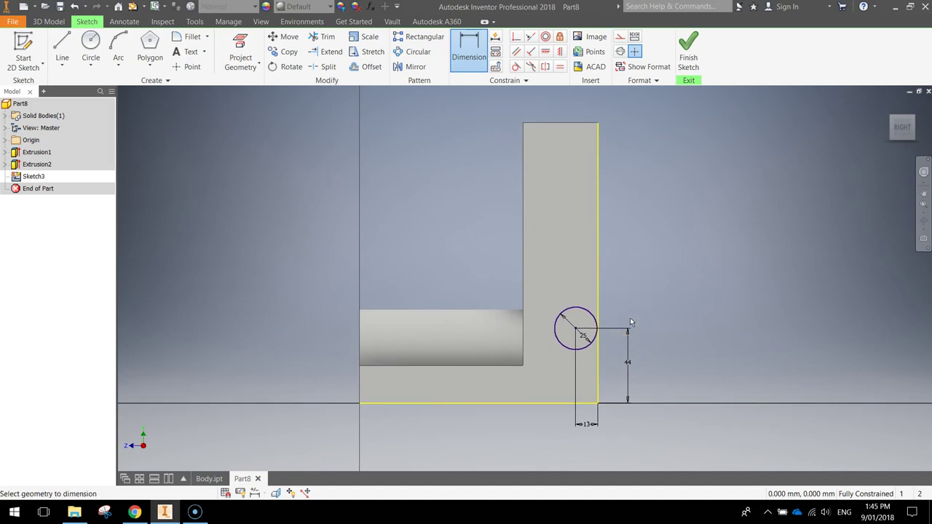
pyautogui.scroll(5, 604, 333)
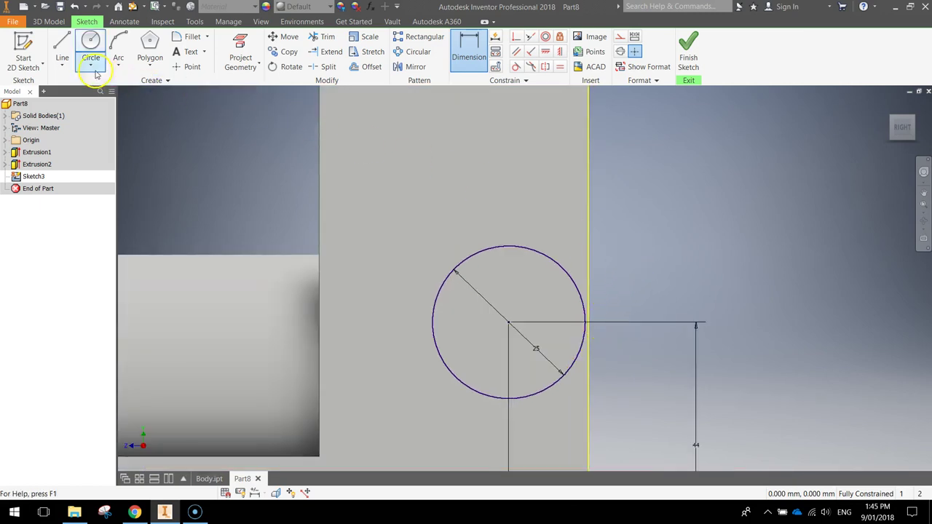
pyautogui.click(62, 42)
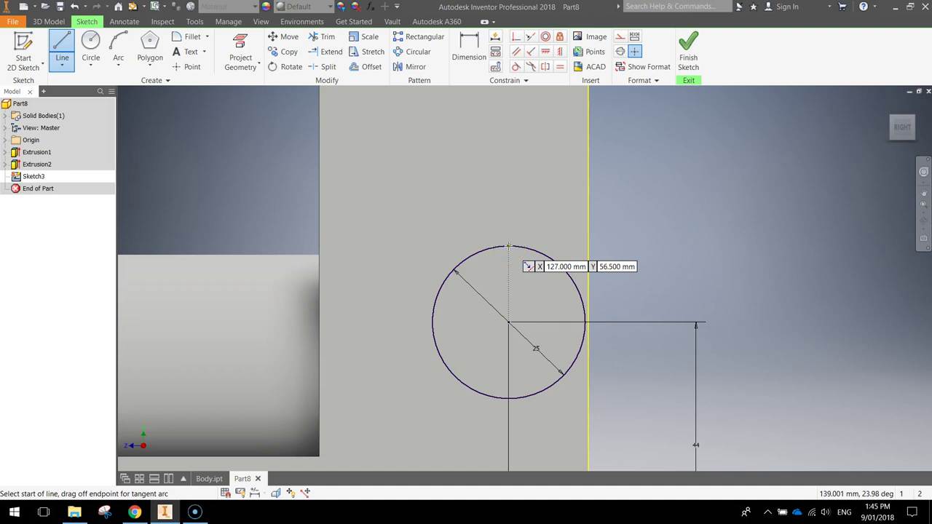
pyautogui.click(508, 246)
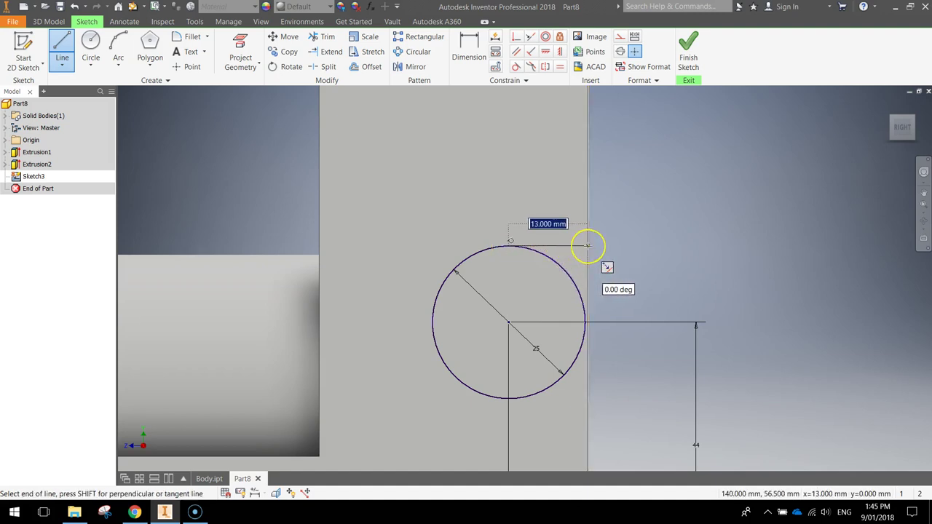
pyautogui.doubleClick(588, 245)
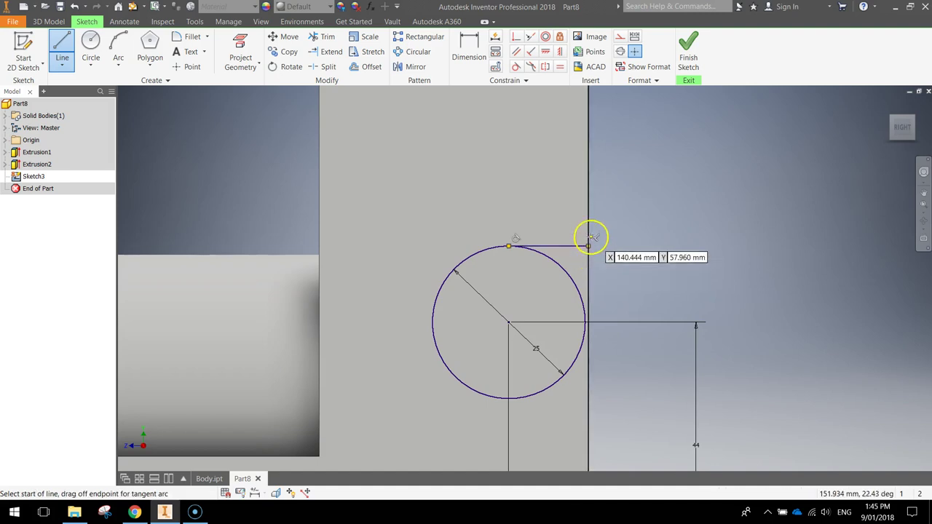
pyautogui.click(508, 397)
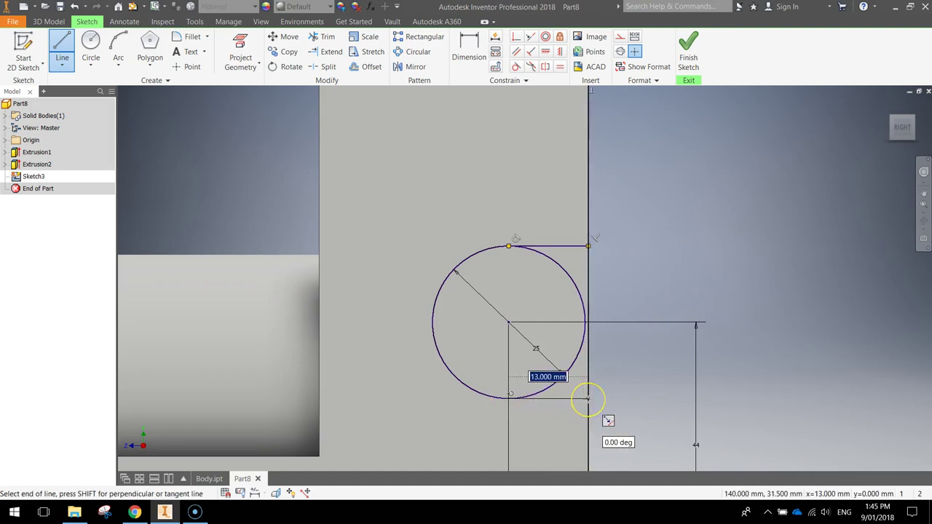
pyautogui.doubleClick(588, 397)
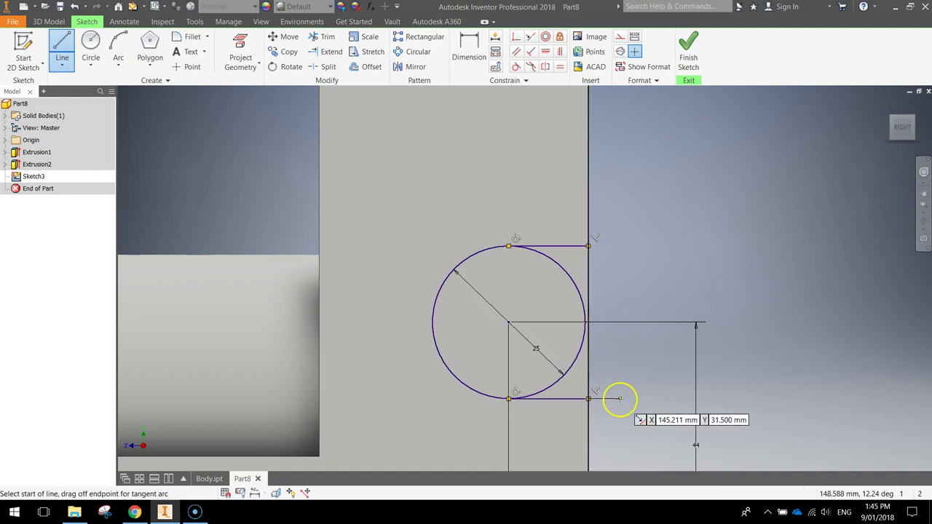
pyautogui.press('Escape')
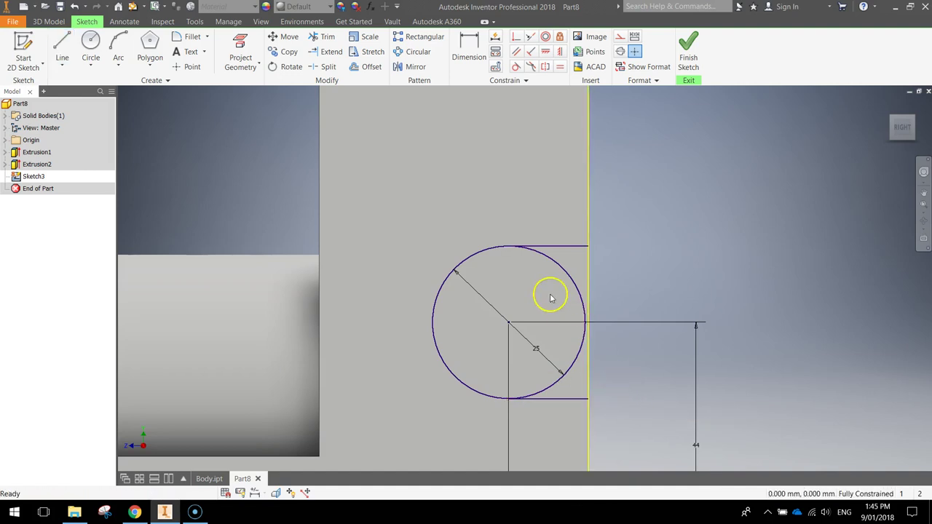
# - Trim the circle's arc between the two lines on the outer-edge side, leaving a rounded slot profile, and finish the sketch
pyautogui.click(514, 246)
pyautogui.click(604, 276)
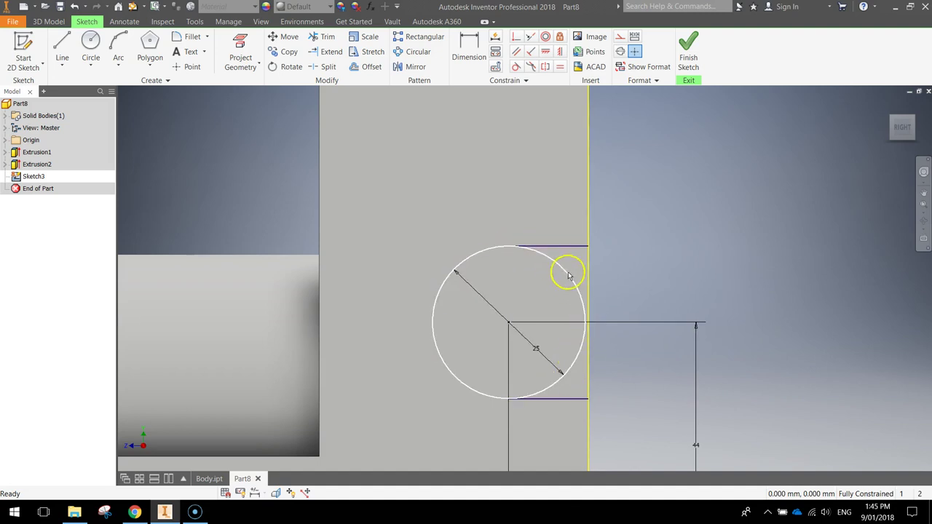
pyautogui.click(325, 39)
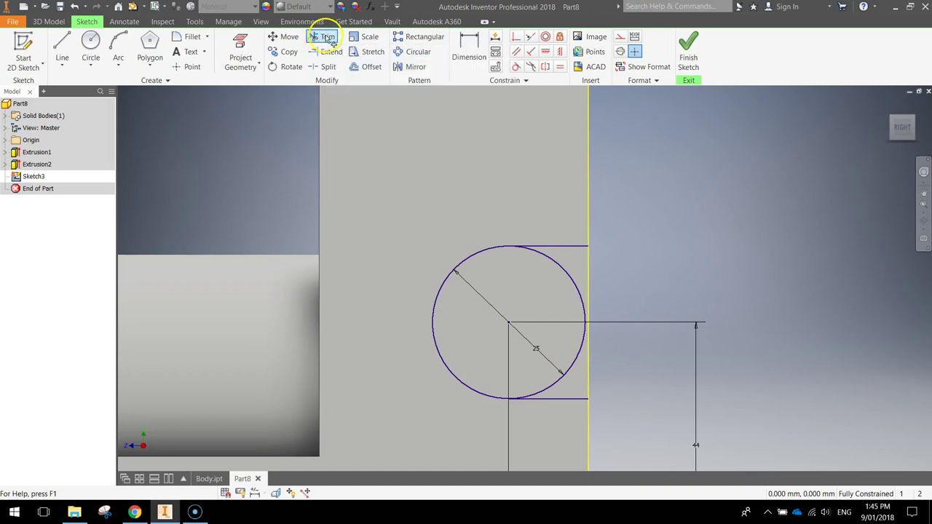
pyautogui.click(572, 283)
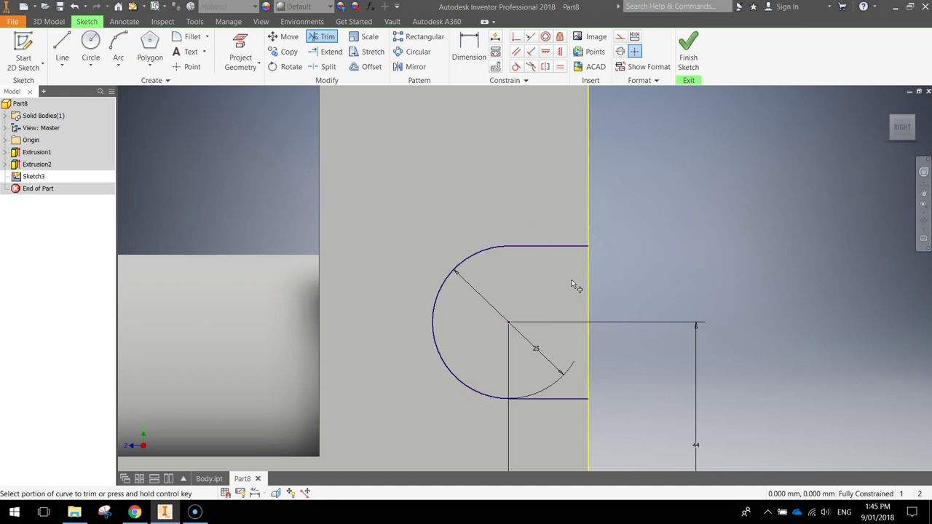
pyautogui.click(777, 278)
pyautogui.click(688, 49)
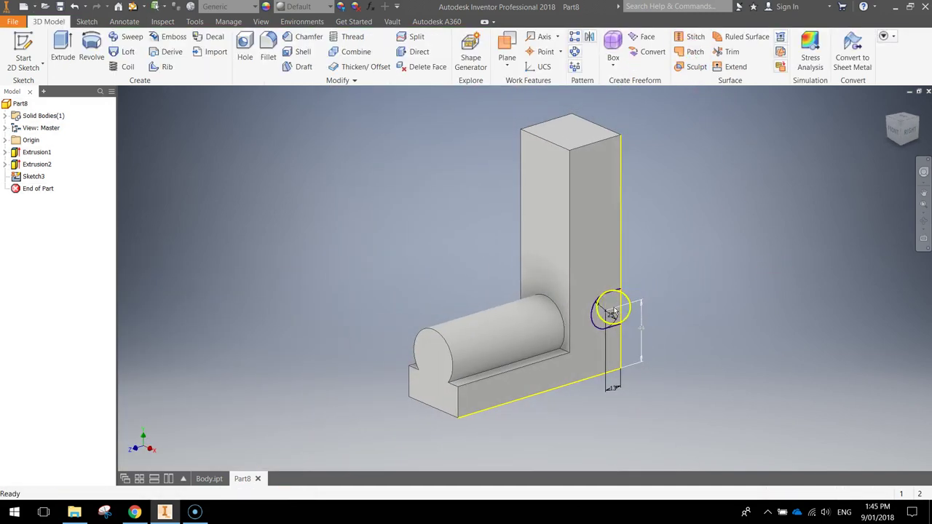
# - Extrude the rounded slot profile into the body as a Cut with All extents
pyautogui.click(609, 307)
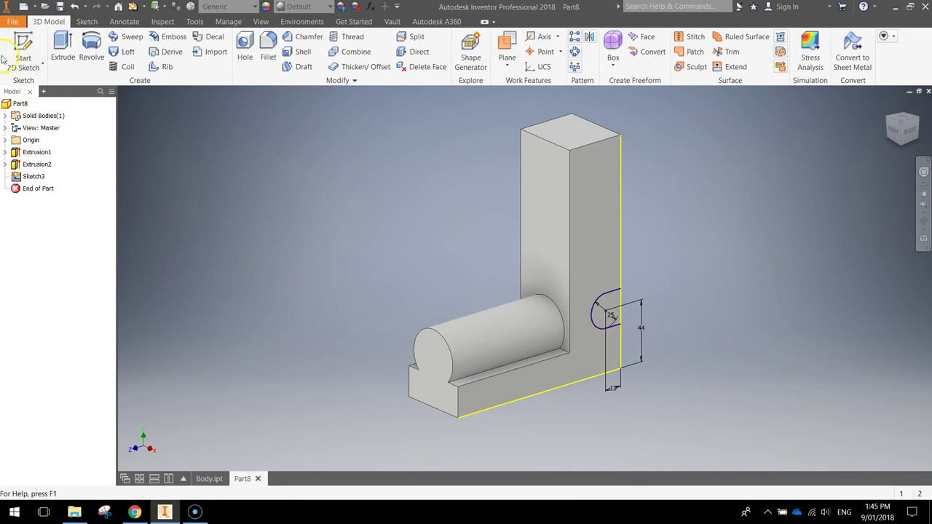
pyautogui.click(62, 43)
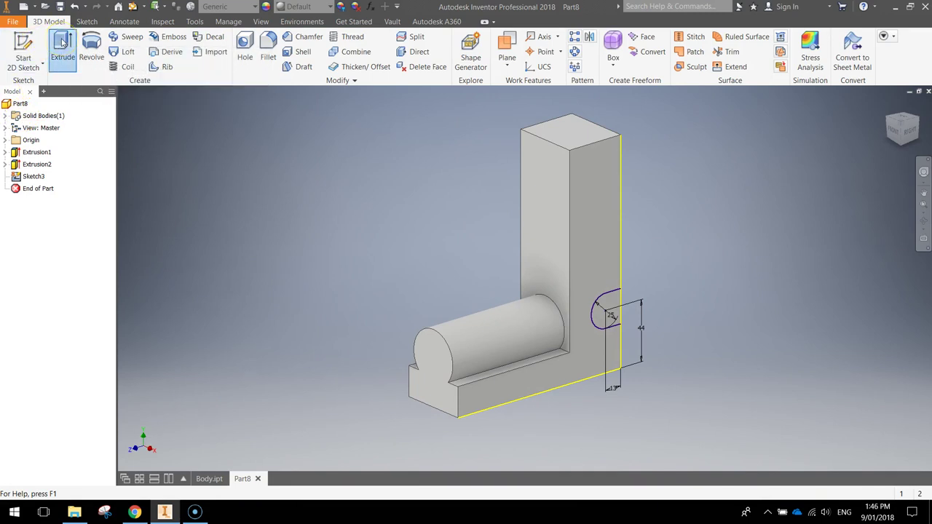
pyautogui.click(496, 332)
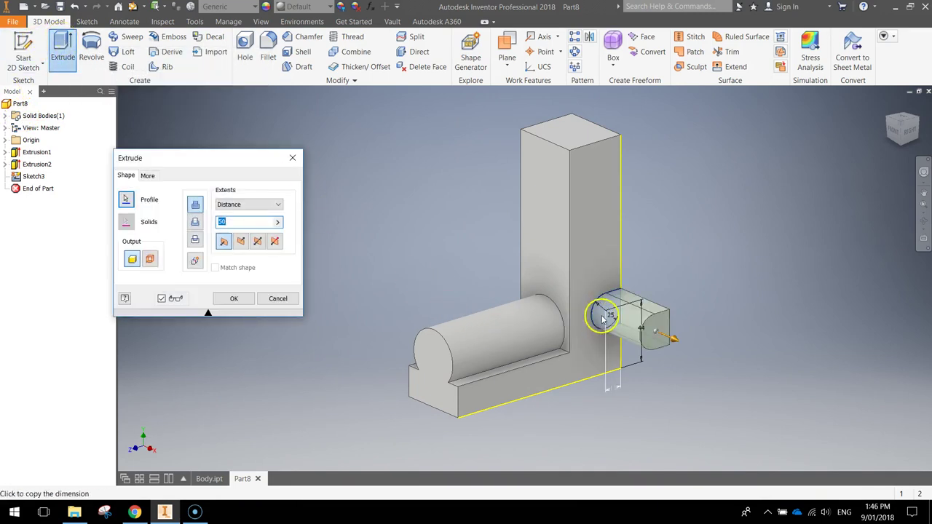
pyautogui.click(241, 242)
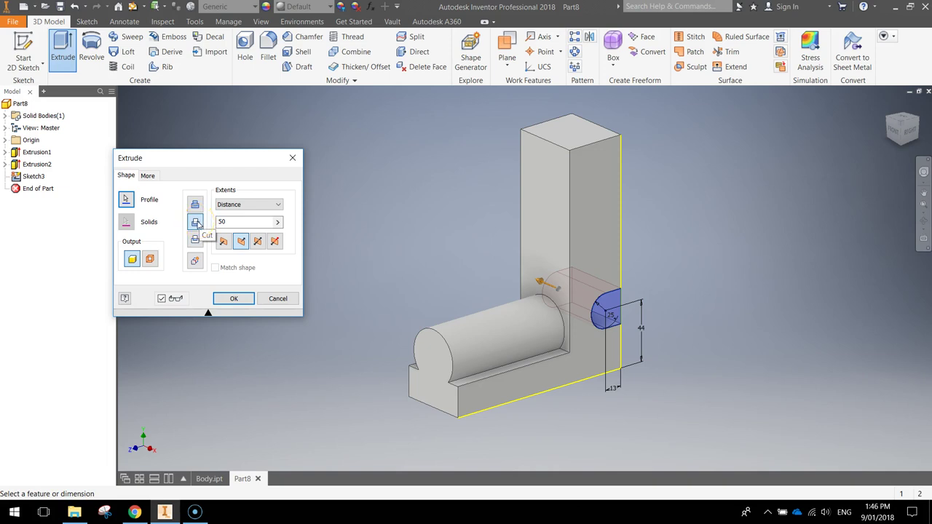
pyautogui.click(247, 204)
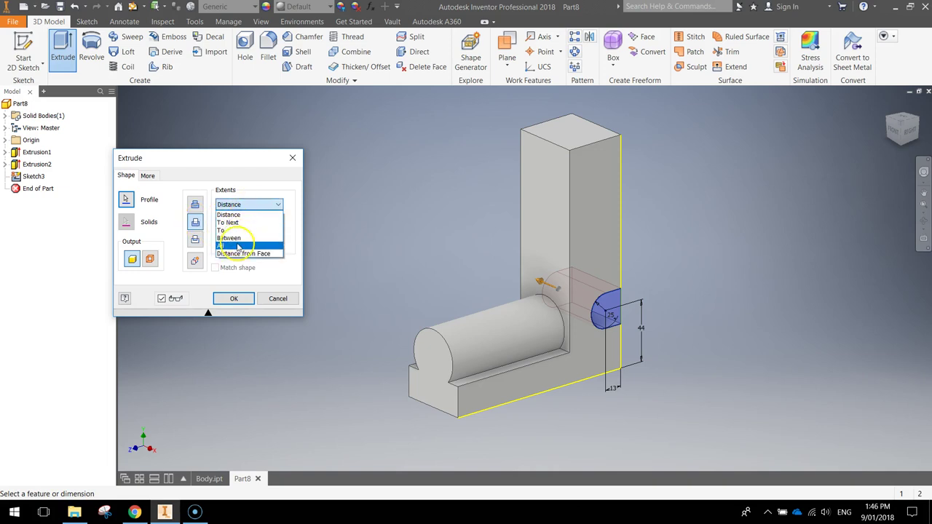
pyautogui.click(238, 252)
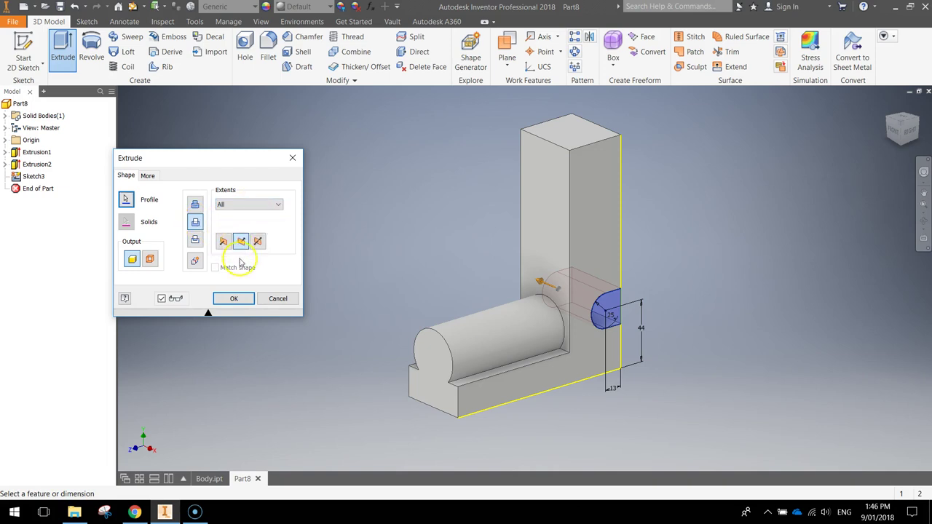
pyautogui.click(242, 300)
# - Start a sketch on the tall section's back face above the slot
pyautogui.keyDown('shift'); pyautogui.moveTo(561, 371); pyautogui.dragTo(425, 367, button='middle'); pyautogui.keyUp('shift')
pyautogui.keyDown('shift'); pyautogui.moveTo(592, 337); pyautogui.dragTo(716, 332, button='middle'); pyautogui.keyUp('shift')
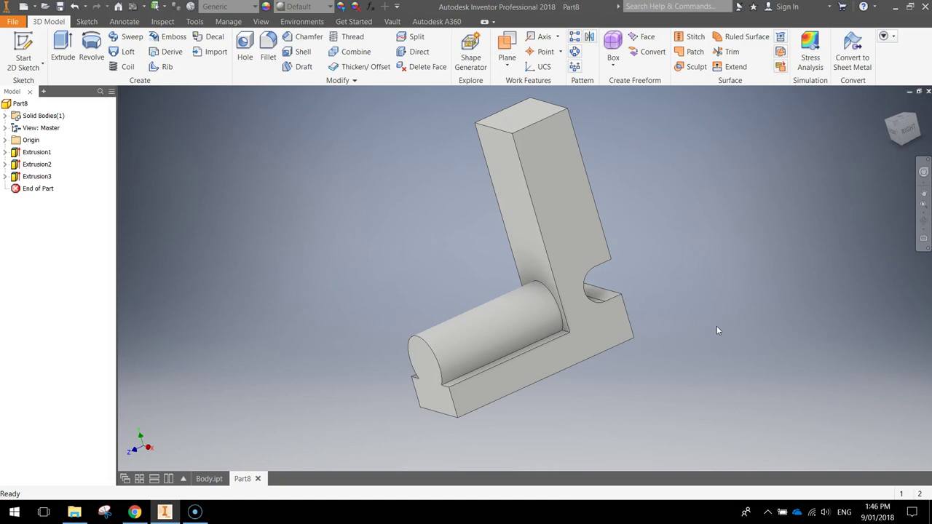
pyautogui.click(690, 316)
pyautogui.keyDown('shift'); pyautogui.moveTo(650, 277); pyautogui.dragTo(551, 291, button='middle'); pyautogui.keyUp('shift')
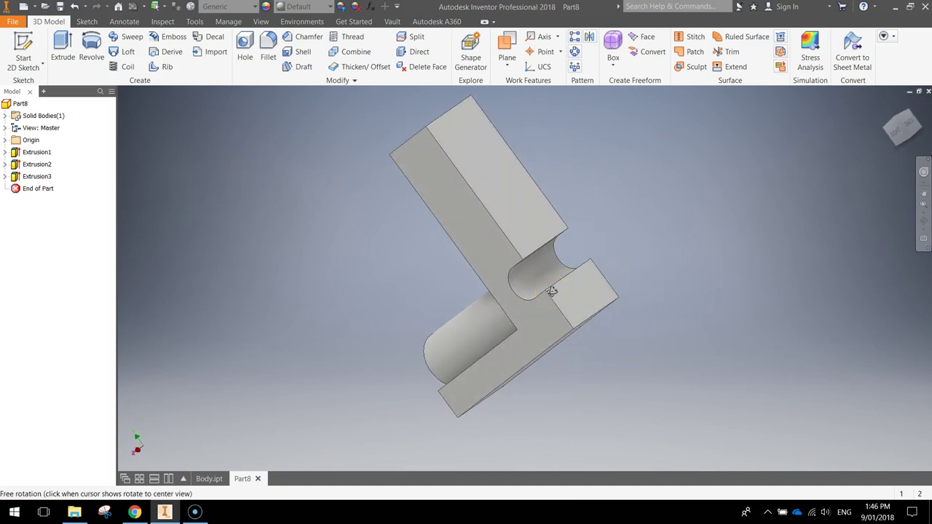
pyautogui.click(550, 291)
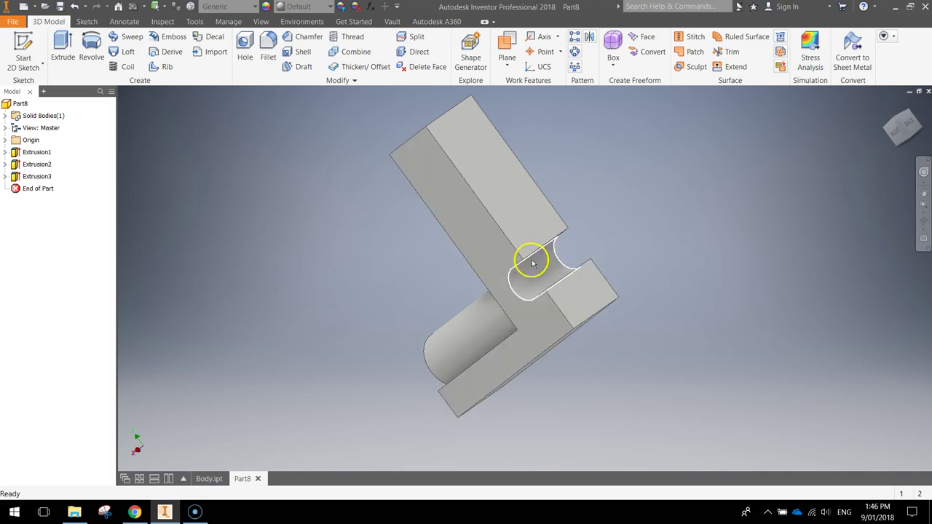
pyautogui.moveTo(533, 237)
pyautogui.keyDown('shift'); pyautogui.mouseDown(button='middle')
pyautogui.moveTo(503, 254)
pyautogui.moveTo(543, 244)
pyautogui.moveTo(546, 230)
pyautogui.mouseUp(button='middle'); pyautogui.keyUp('shift')
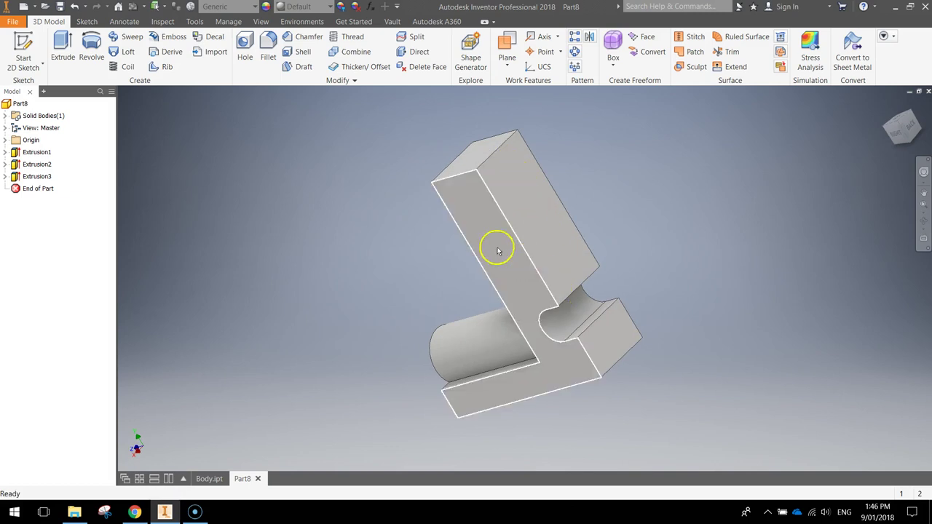
pyautogui.click(23, 60)
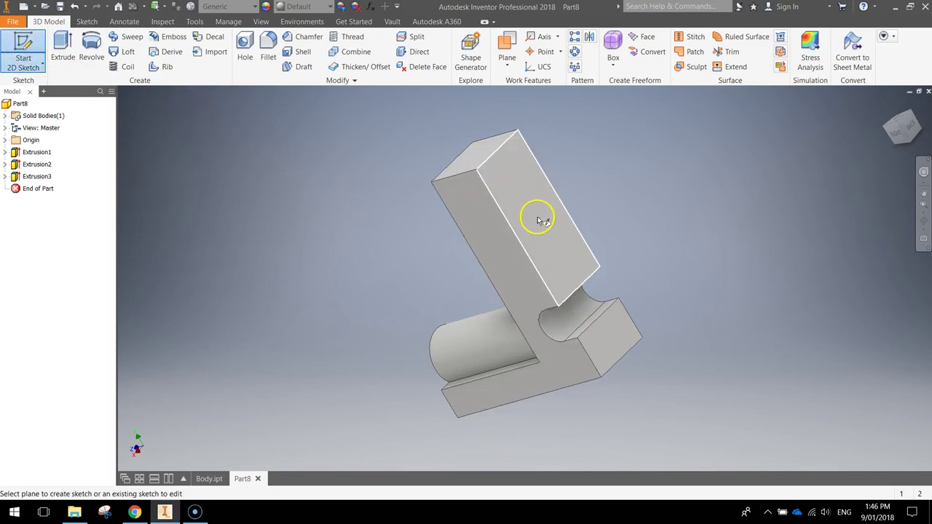
pyautogui.click(538, 210)
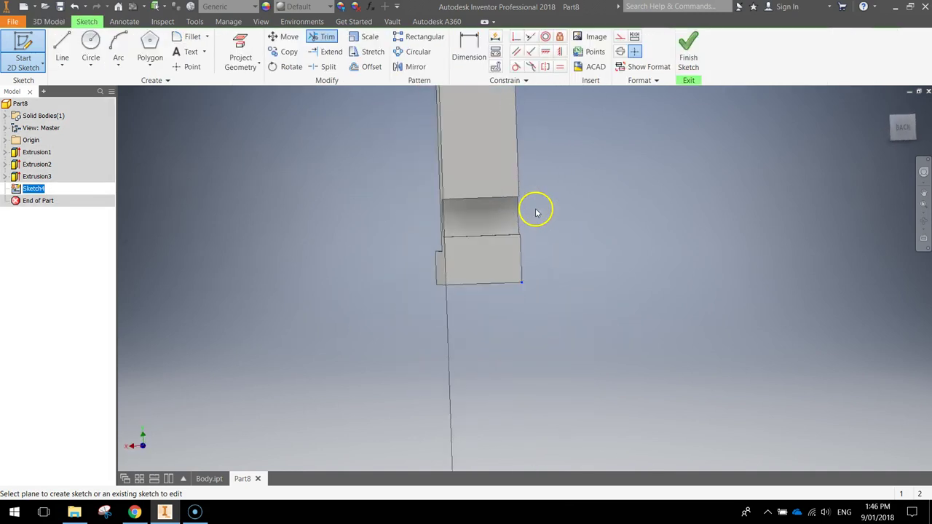
# - Draw a horizontal construction line across the full width of the back face, just above the slot
pyautogui.moveTo(529, 204); pyautogui.dragTo(531, 267, button='middle')
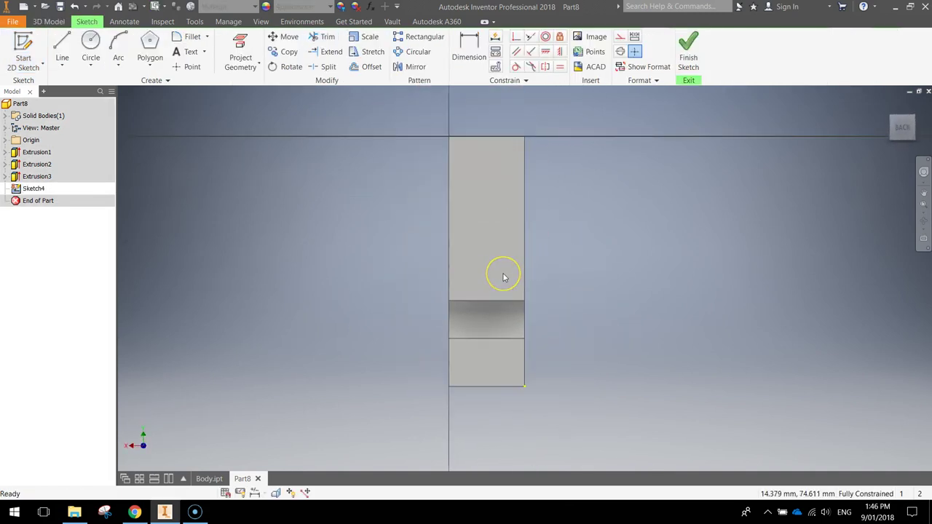
pyautogui.scroll(-3, 502, 279)
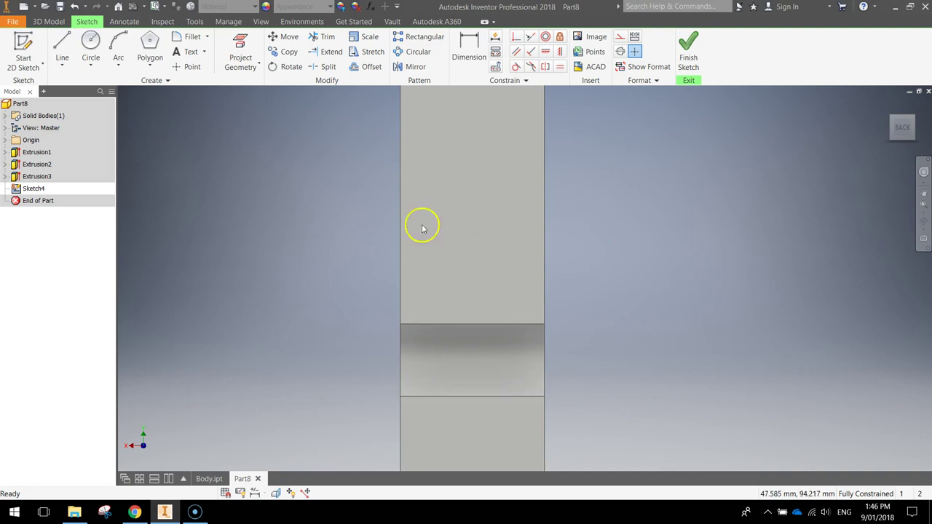
pyautogui.click(62, 48)
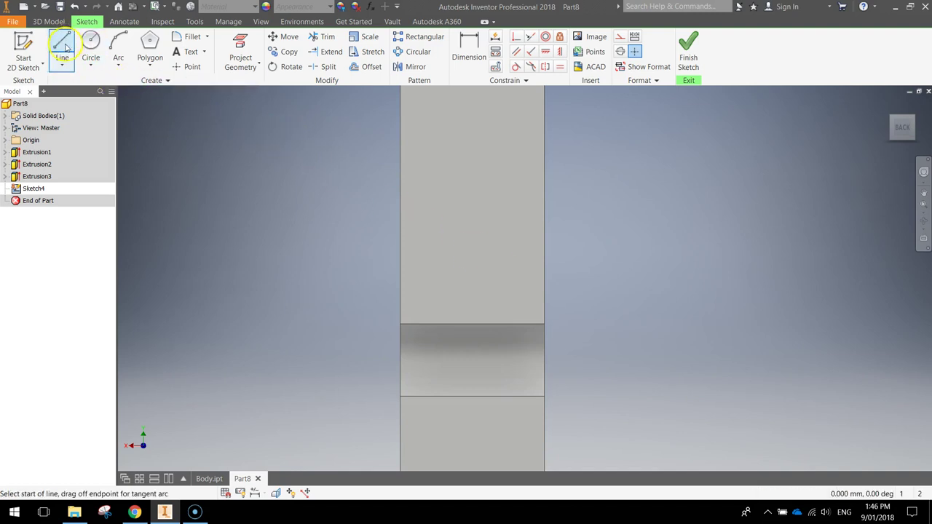
pyautogui.click(619, 38)
pyautogui.click(401, 292)
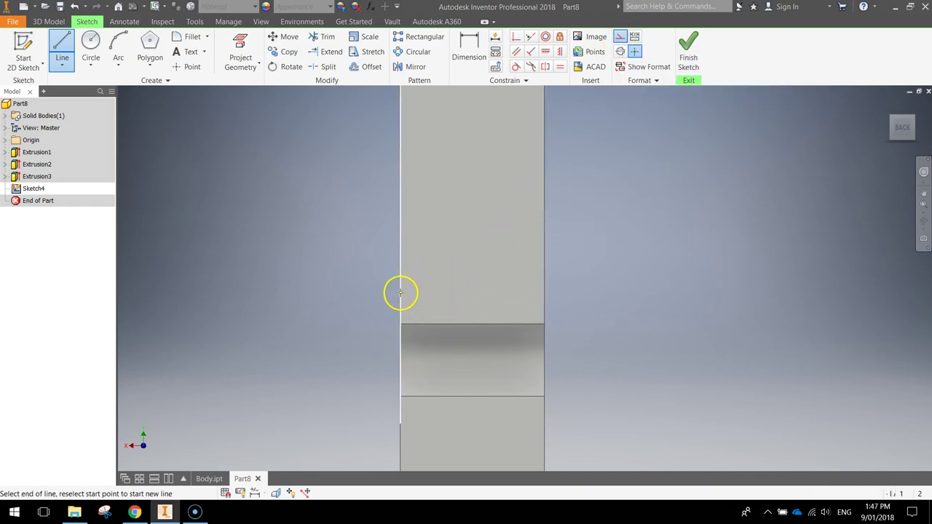
pyautogui.doubleClick(544, 292)
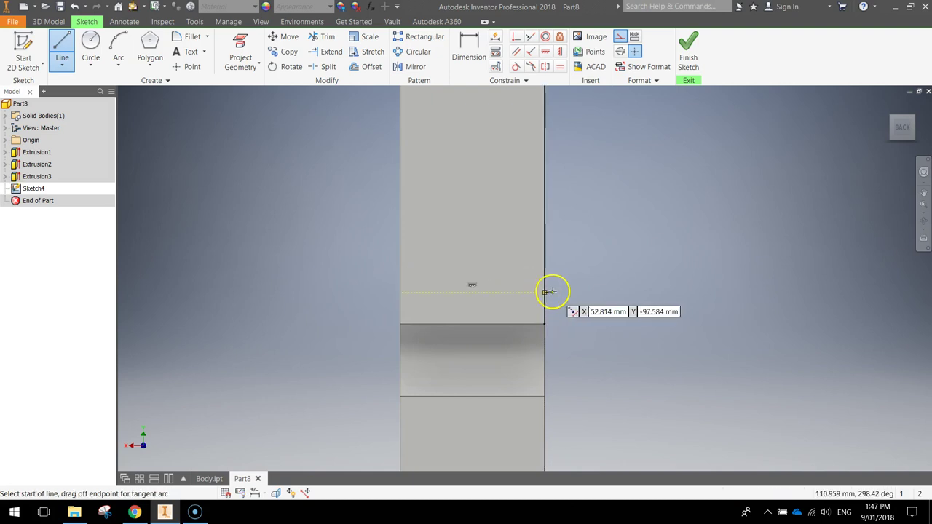
pyautogui.press('Escape')
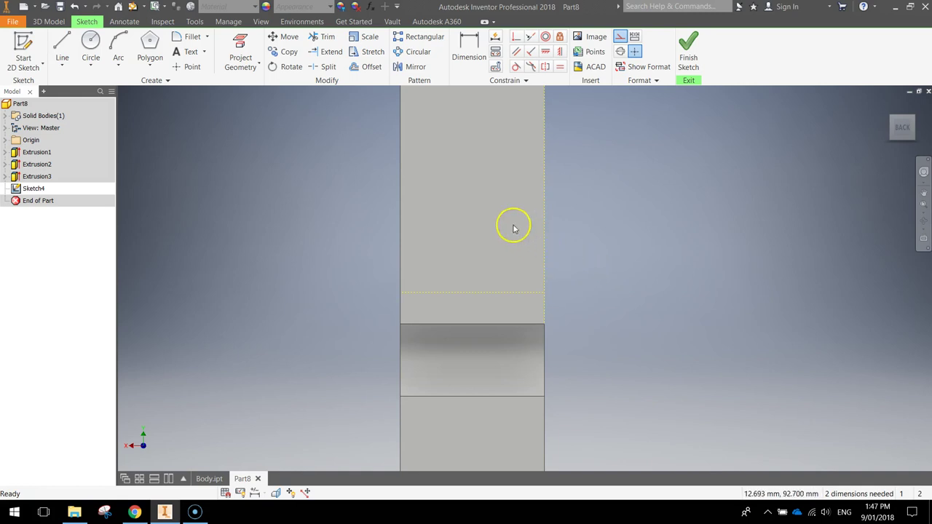
# - Dimension the construction line 6 mm above the slot's upper edge on the back face
pyautogui.click(468, 46)
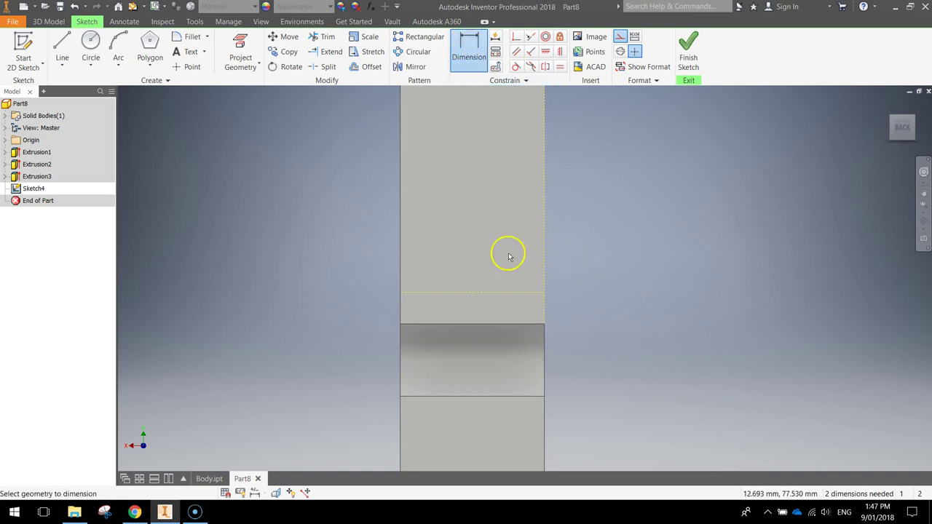
pyautogui.click(481, 293)
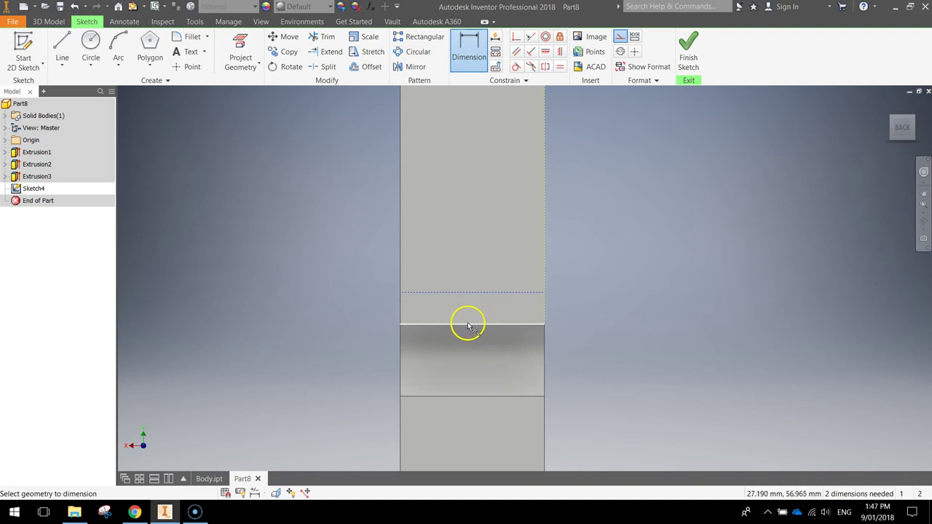
pyautogui.click(505, 325)
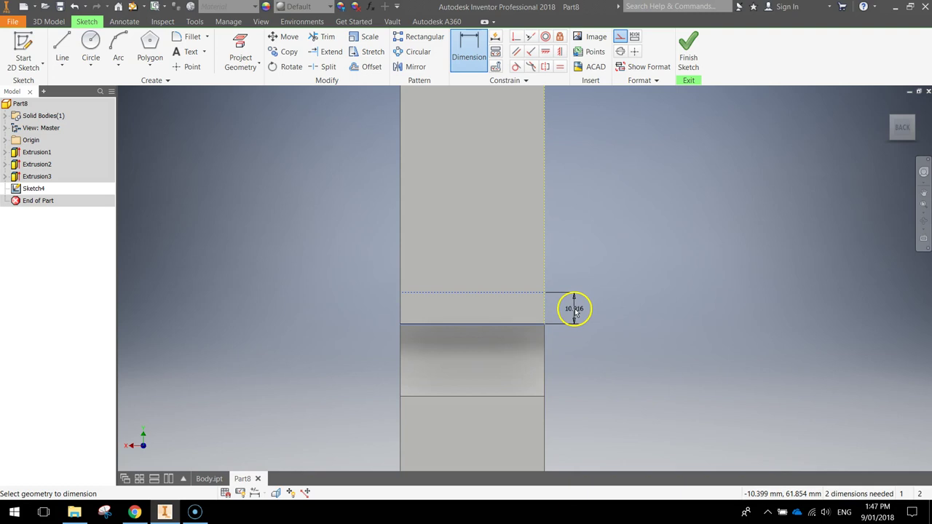
pyautogui.click(575, 311)
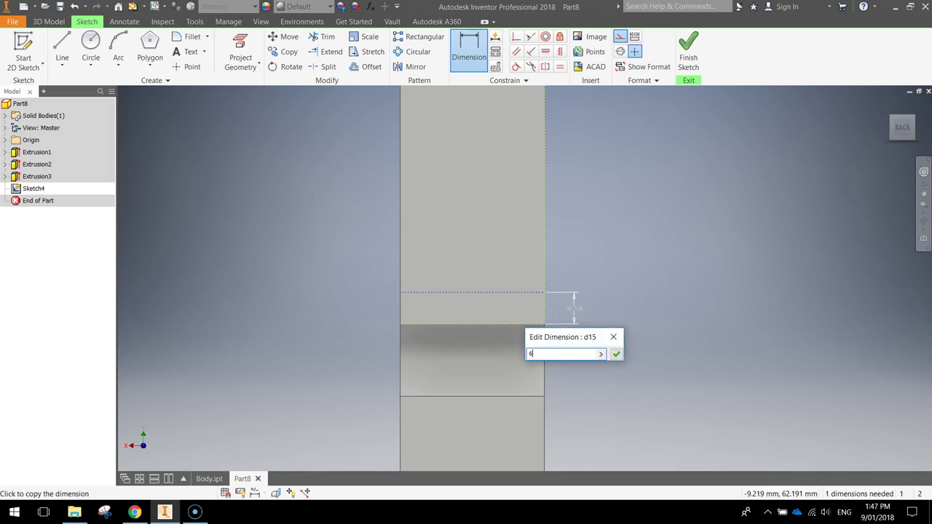
pyautogui.press('Return')
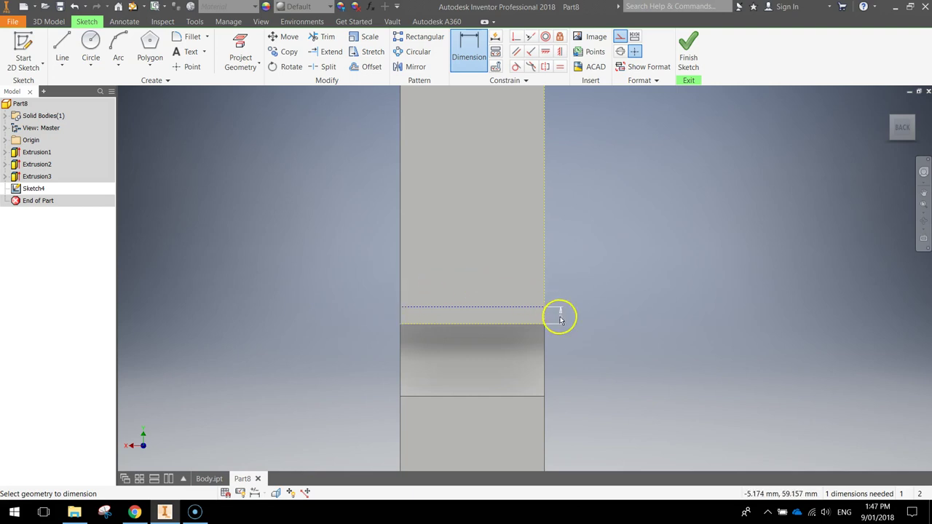
# - Draw an upward-bulging arc of 60 mm radius between the construction line's endpoints and finish the sketch
pyautogui.click(119, 48)
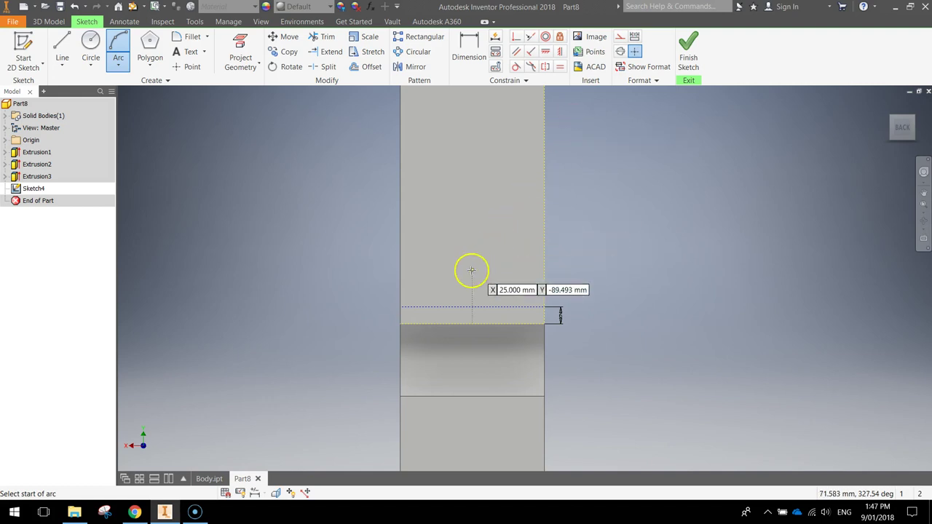
pyautogui.click(400, 307)
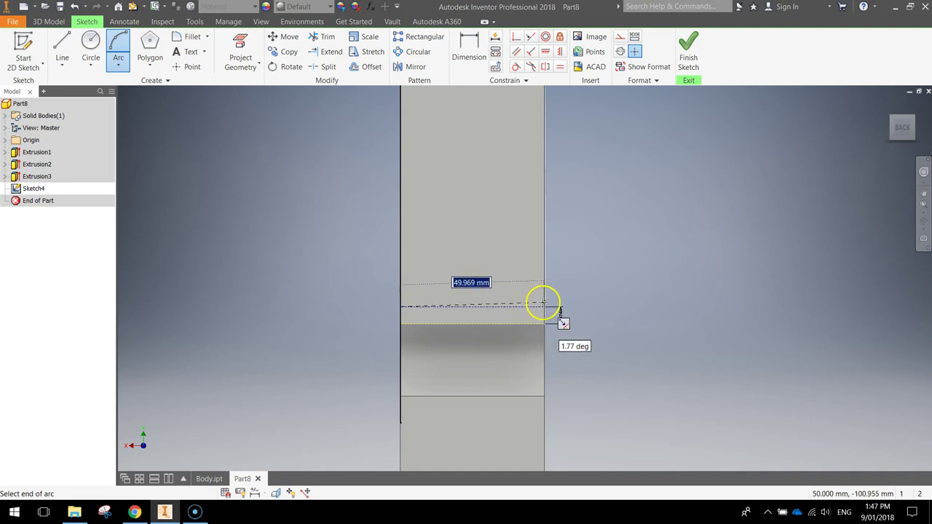
pyautogui.click(545, 308)
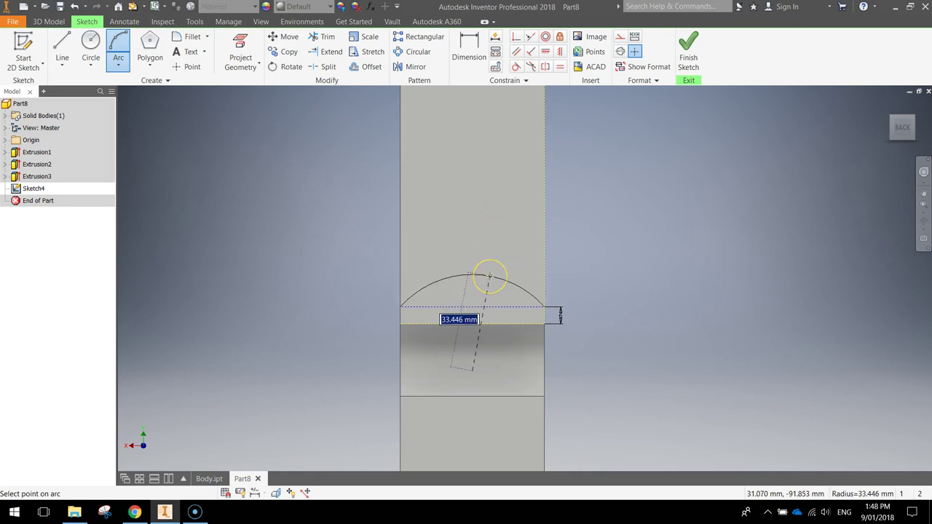
pyautogui.press('6')
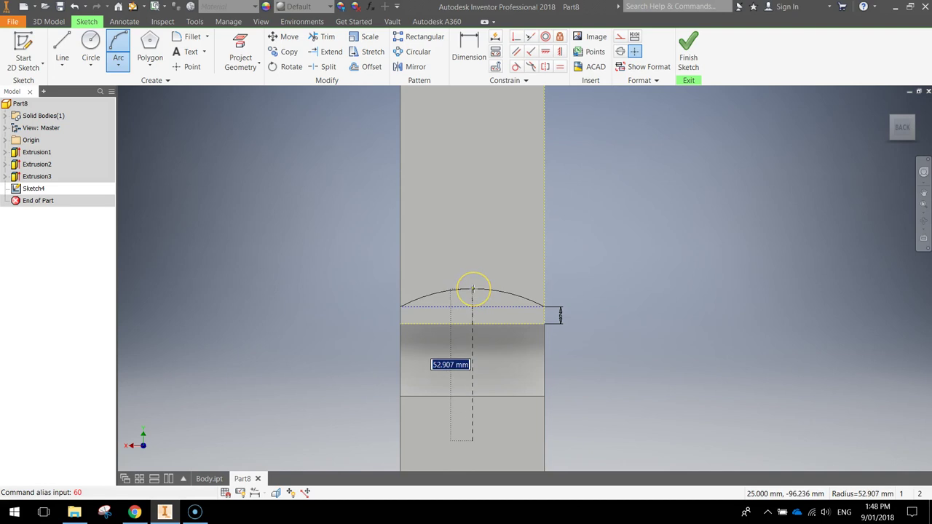
pyautogui.write('6')
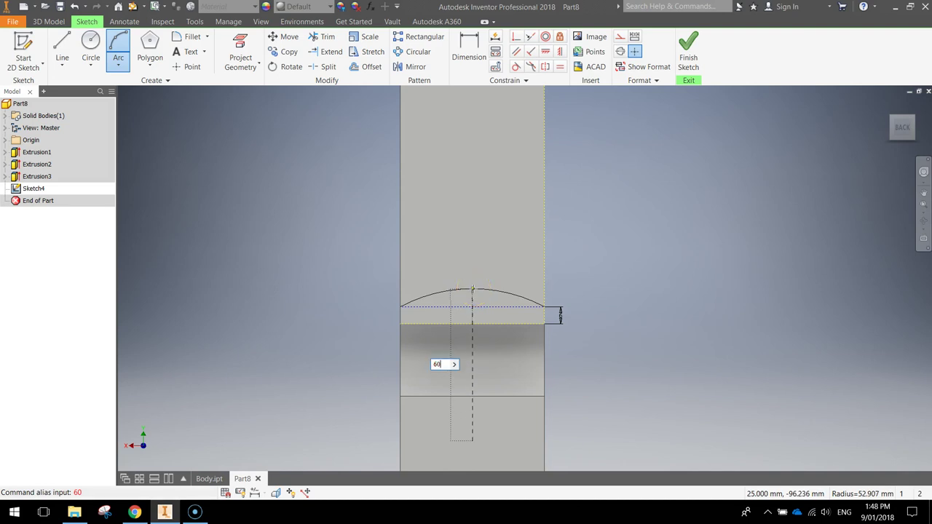
pyautogui.write('0')
pyautogui.press('Return')
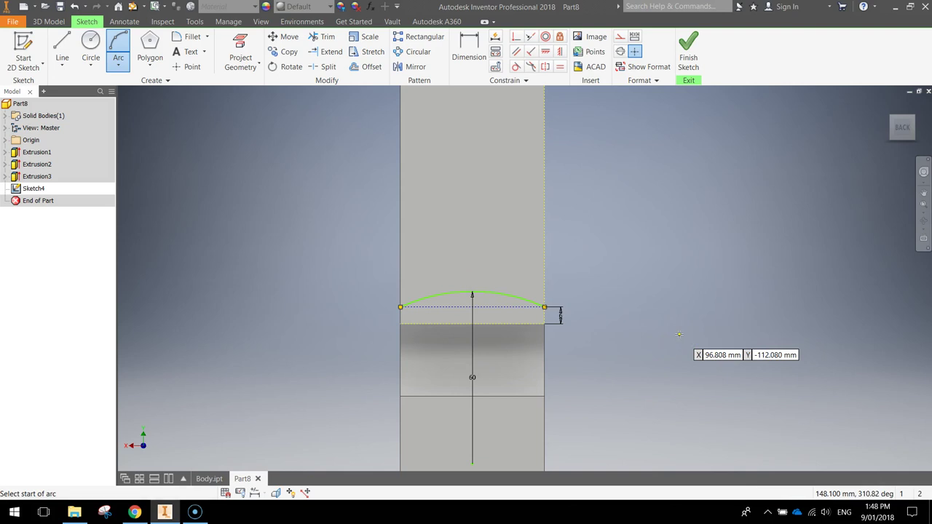
pyautogui.click(688, 41)
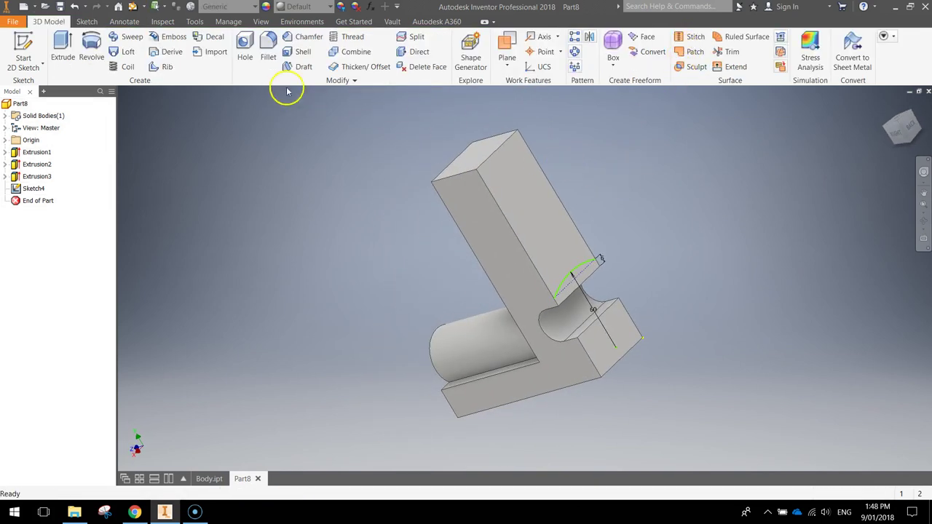
# - Extrude the back-face region above the arc as a Cut with All extents to form the curved roof
pyautogui.click(65, 47)
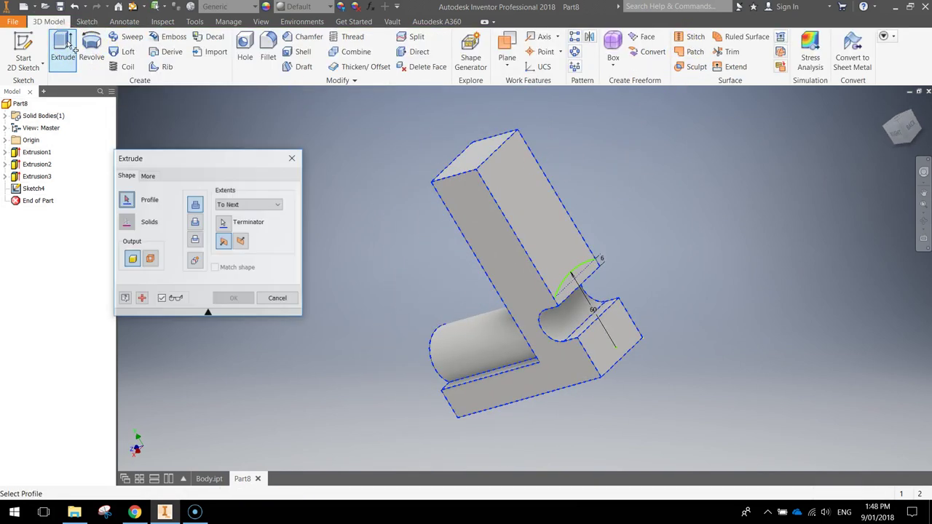
pyautogui.click(576, 272)
pyautogui.scroll(-3, 575, 272)
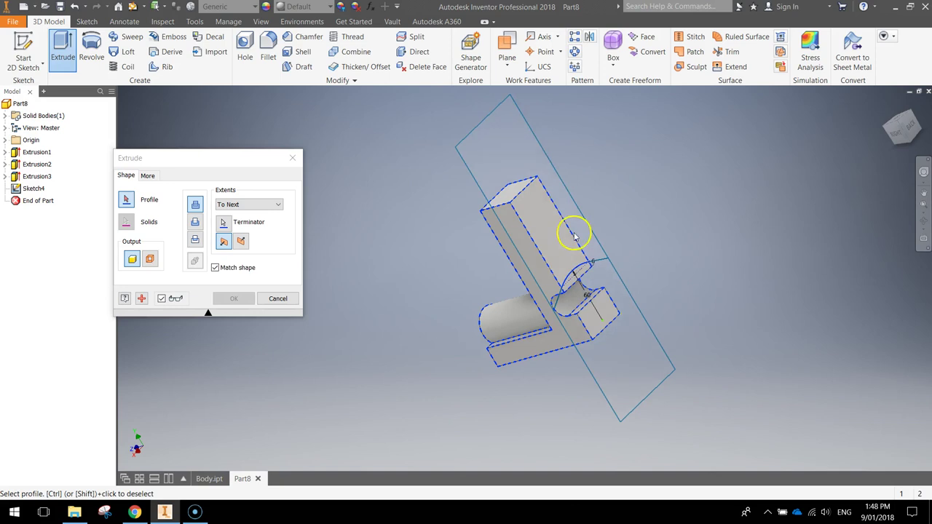
pyautogui.click(499, 144)
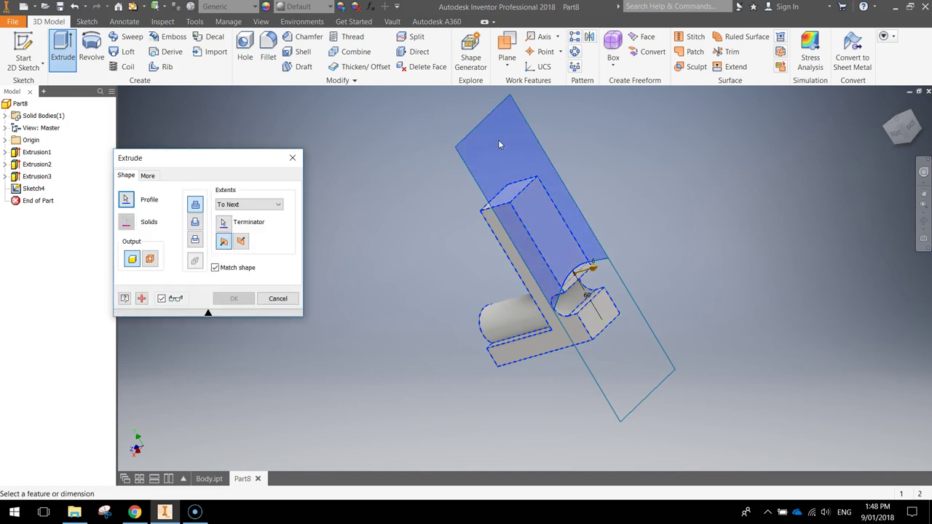
pyautogui.click(195, 222)
pyautogui.moveTo(217, 167); pyautogui.dragTo(243, 166)
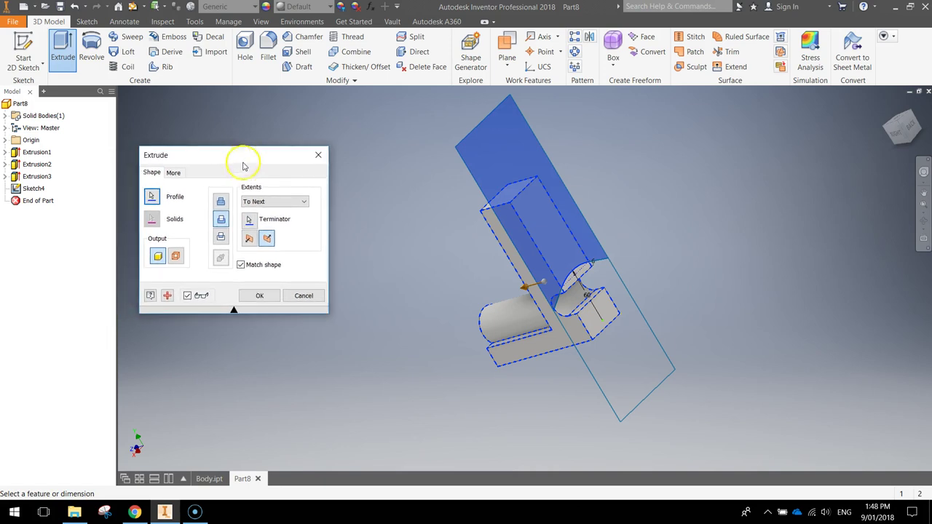
pyautogui.click(251, 202)
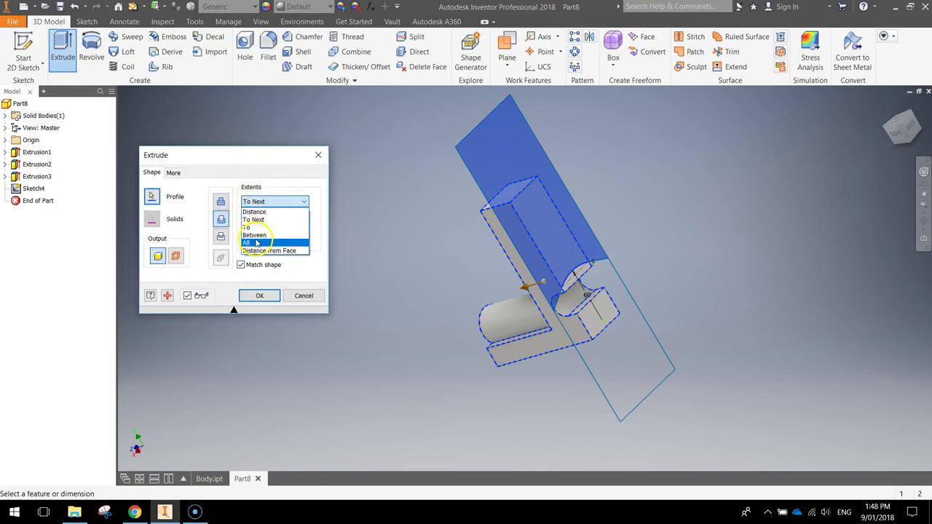
pyautogui.click(257, 244)
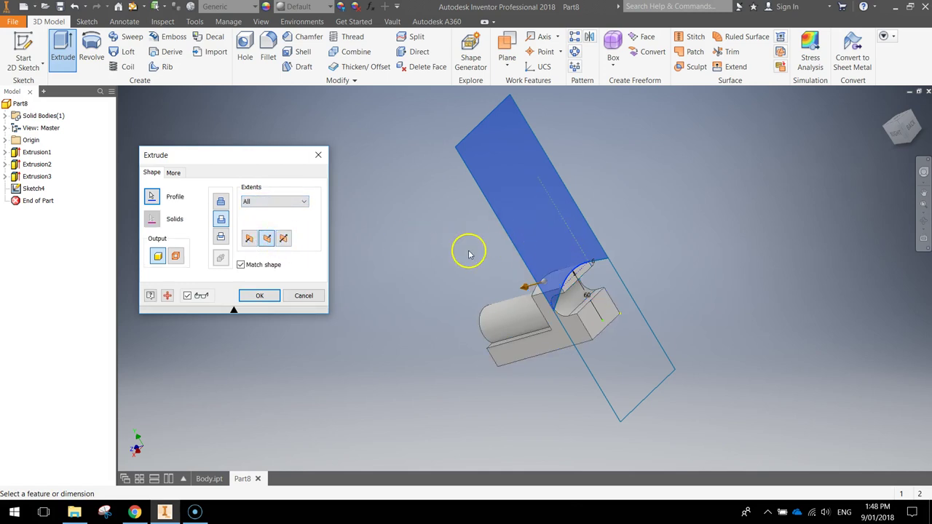
pyautogui.click(258, 296)
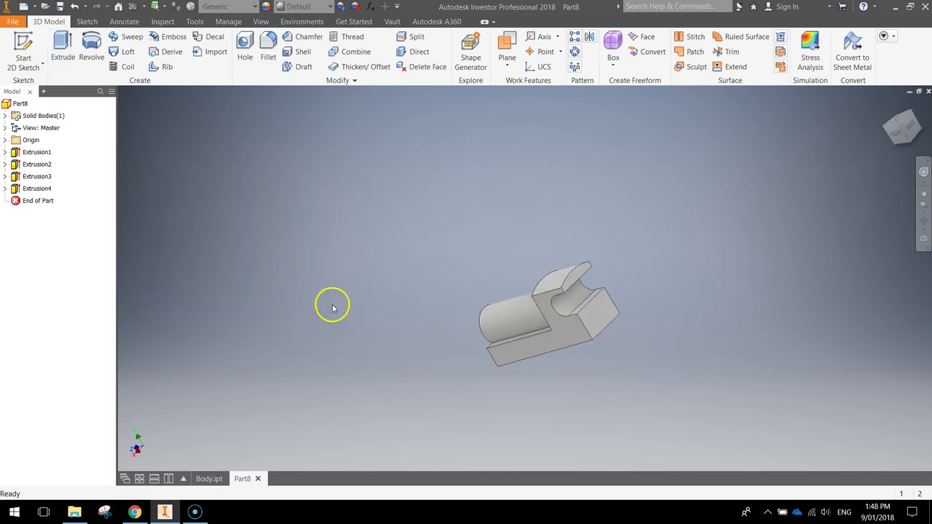
# - Start a sketch on the body's L-shaped right side face
pyautogui.scroll(5, 588, 305)
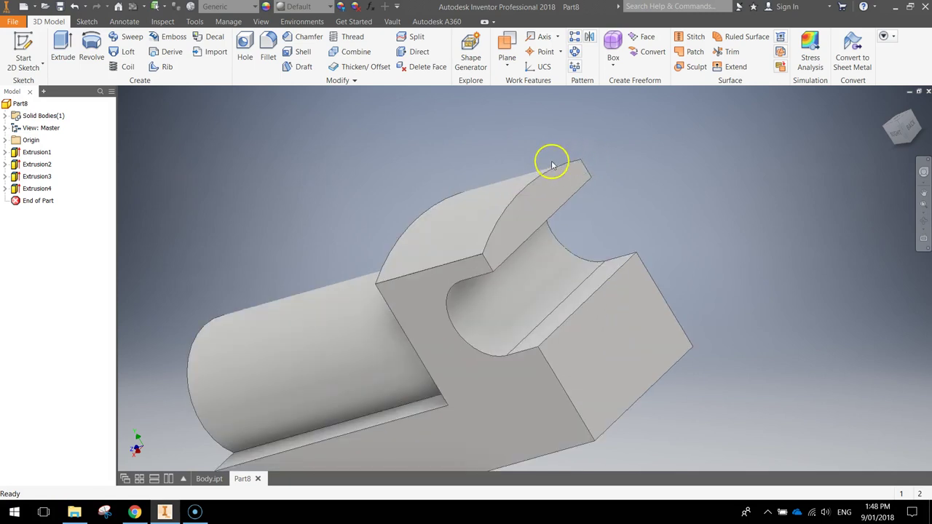
pyautogui.scroll(-3, 592, 352)
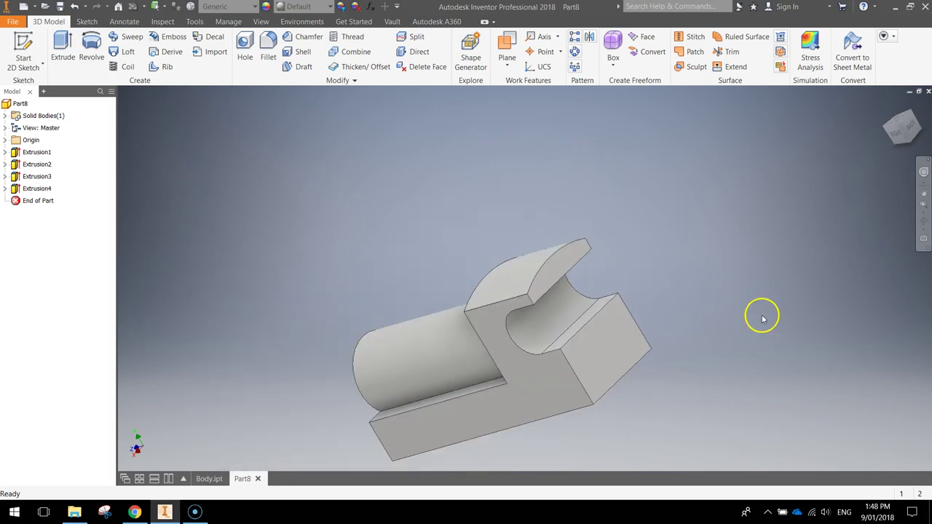
pyautogui.click(883, 136)
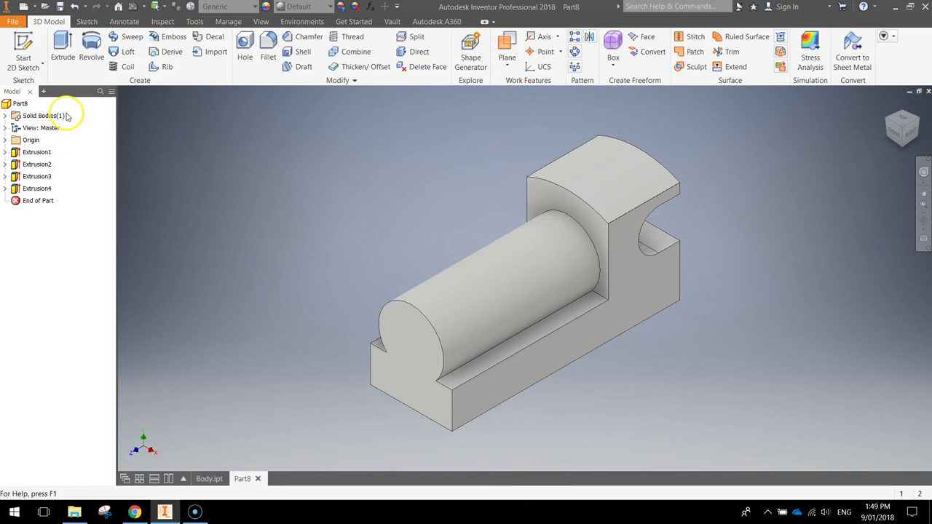
pyautogui.click(22, 44)
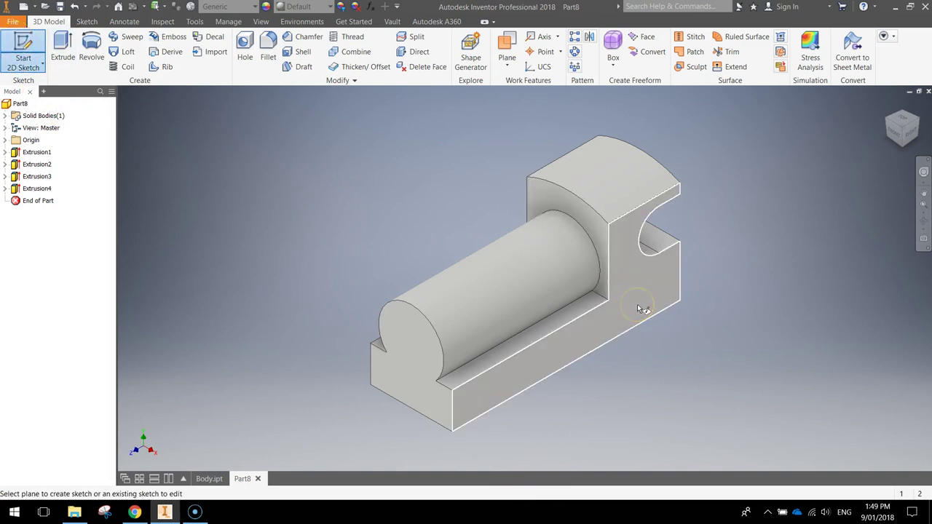
pyautogui.click(637, 307)
pyautogui.moveTo(724, 284); pyautogui.dragTo(569, 338, button='middle')
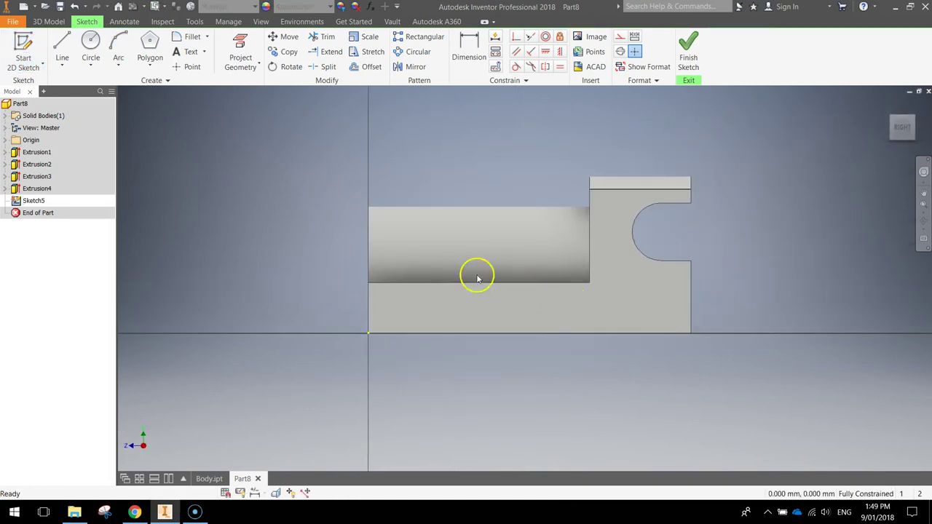
# - Place two sketch points on the base's side face, one near the front end and one below the slot
pyautogui.click(183, 67)
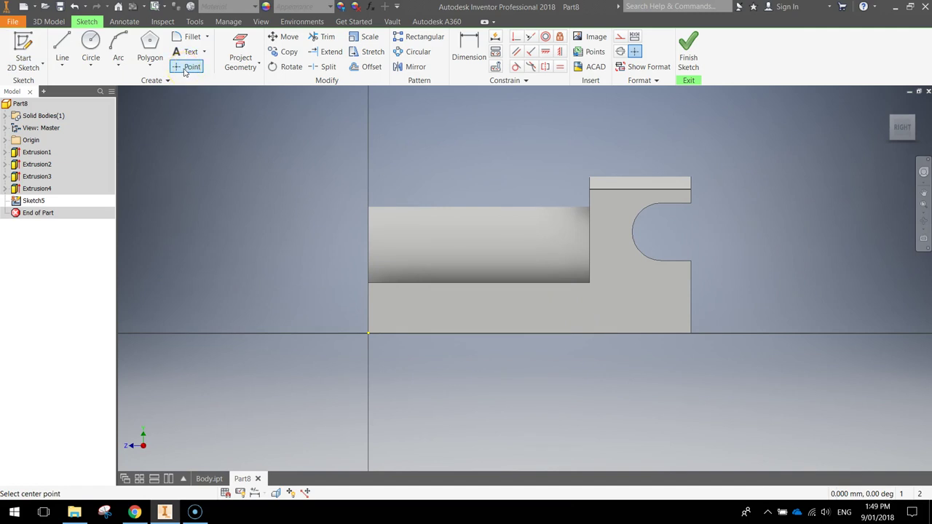
pyautogui.click(426, 311)
pyautogui.click(652, 311)
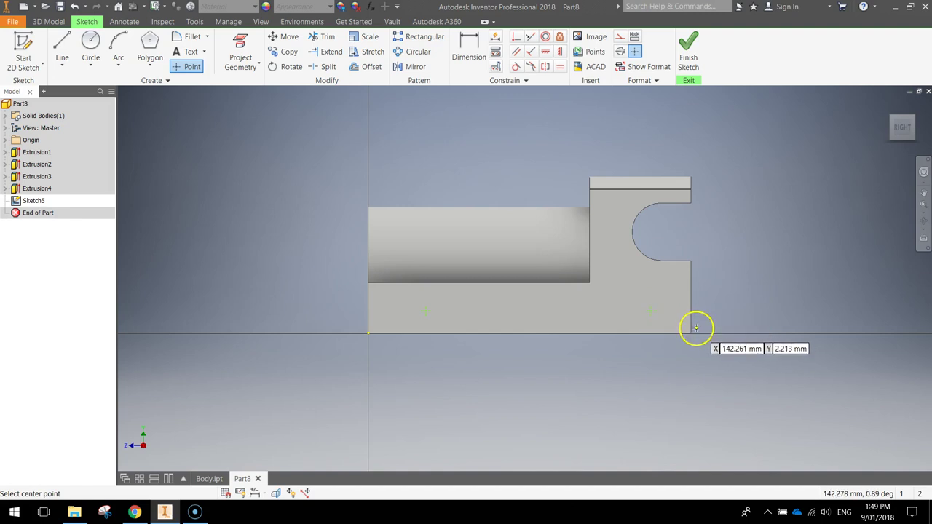
pyautogui.press('Escape')
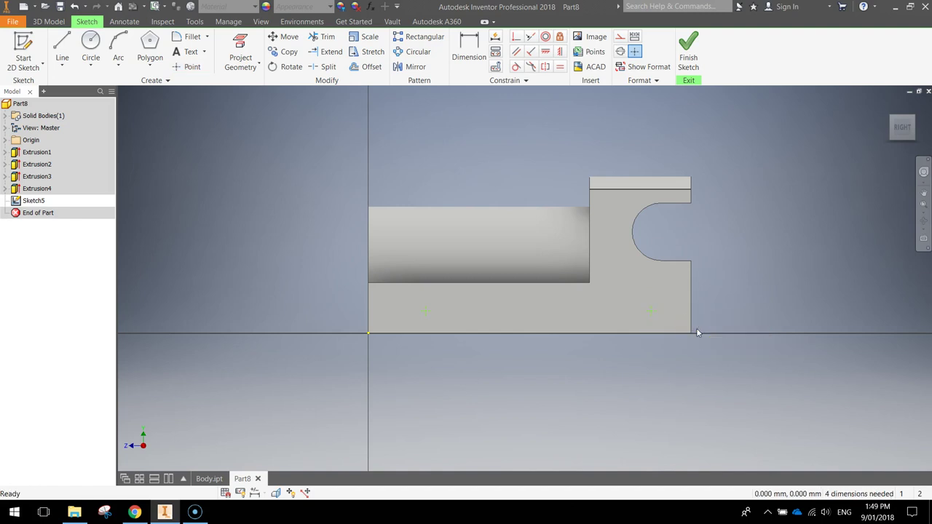
# - Dimension the front point 13 mm above the body's bottom edge
pyautogui.scroll(3, 696, 327)
pyautogui.moveTo(492, 328); pyautogui.dragTo(687, 345, button='middle')
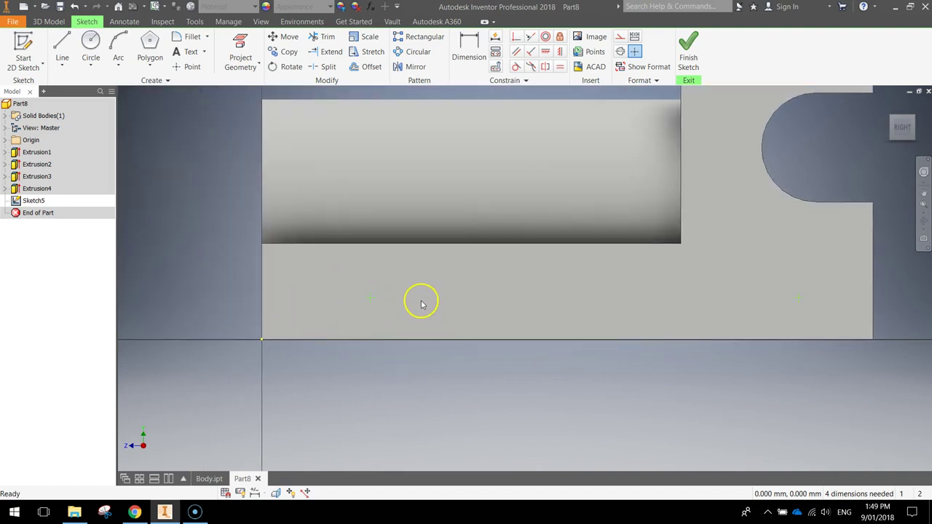
pyautogui.click(471, 48)
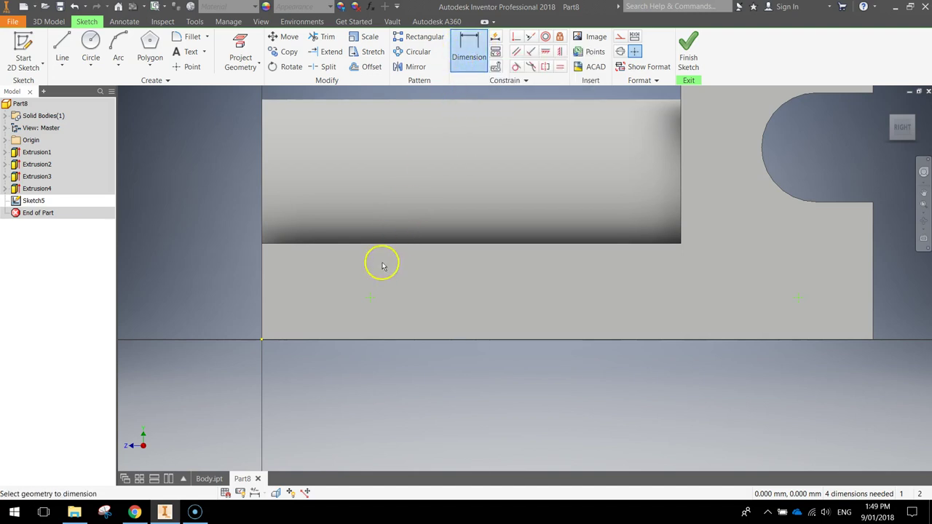
pyautogui.click(370, 298)
pyautogui.click(370, 337)
pyautogui.click(235, 311)
pyautogui.click(216, 321)
pyautogui.write('13')
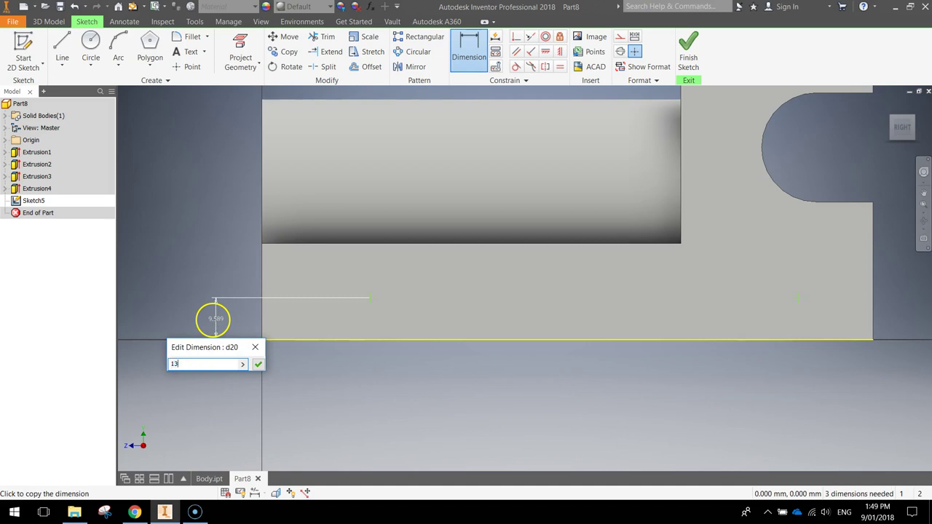
pyautogui.press('Return')
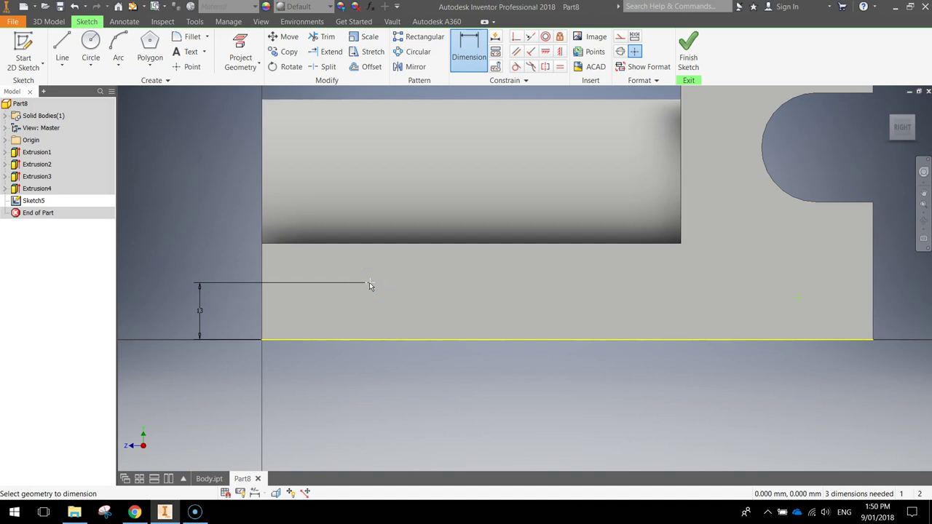
# - Dimension the front point 114 mm horizontally from the body's back edge
pyautogui.click(369, 282)
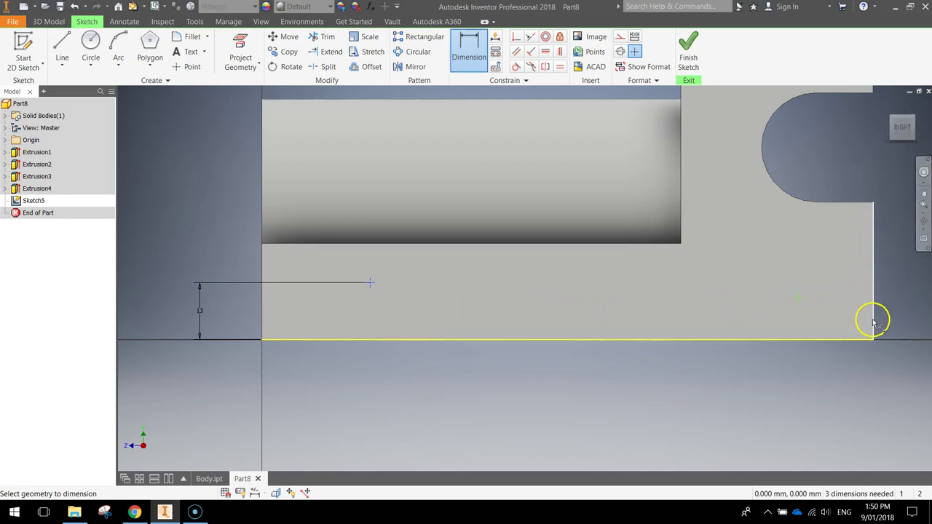
pyautogui.click(873, 296)
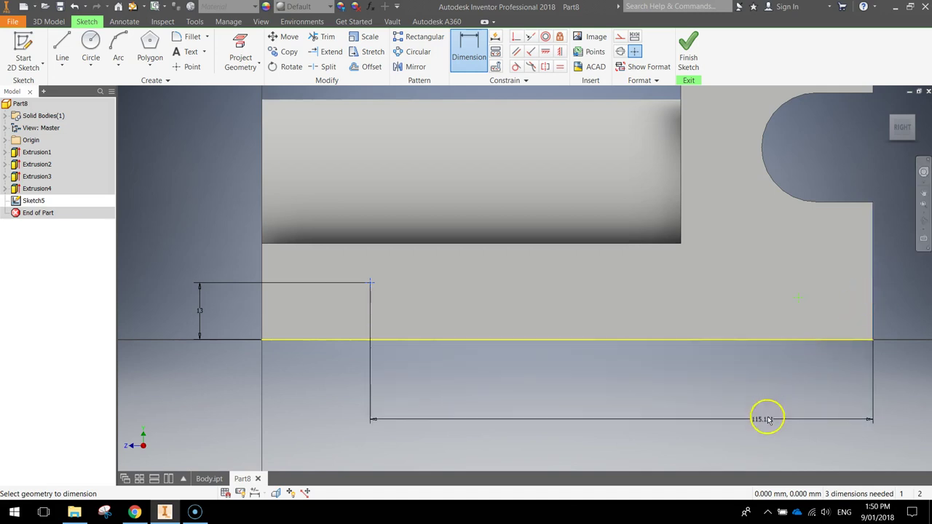
pyautogui.click(601, 451)
pyautogui.write('114')
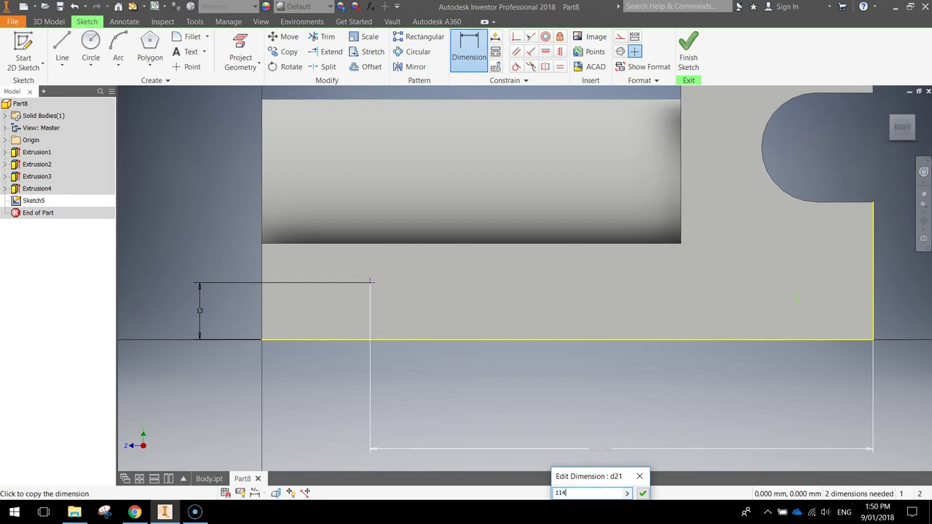
pyautogui.press('Return')
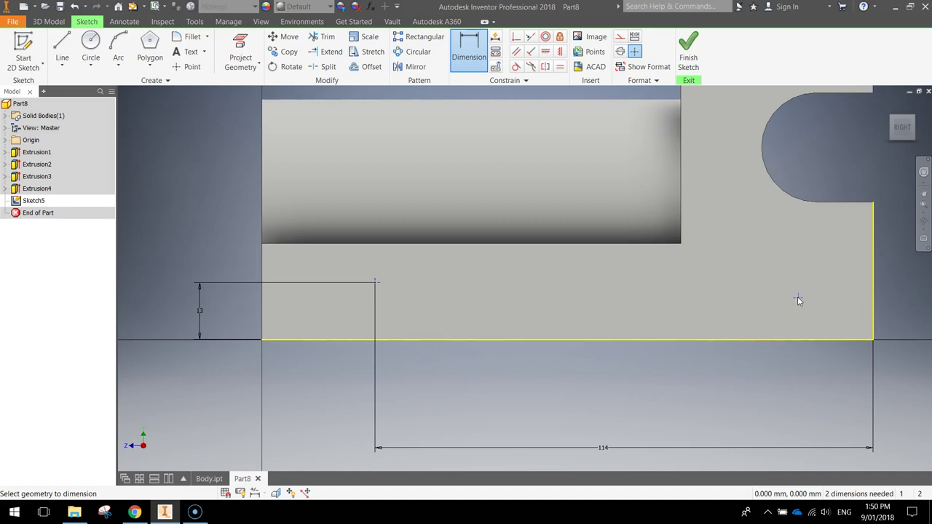
# - Dimension the rear sketch point 25 mm horizontally from the body's back edge
pyautogui.click(797, 297)
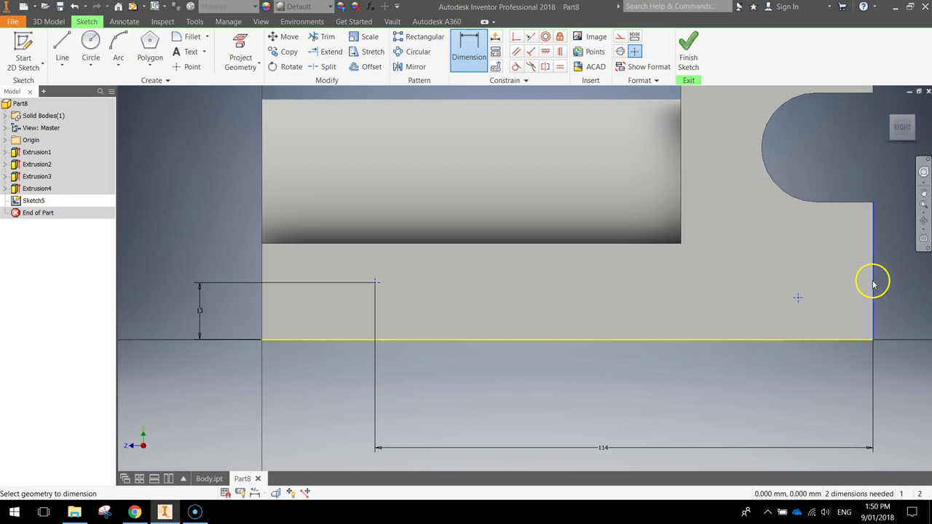
pyautogui.click(874, 283)
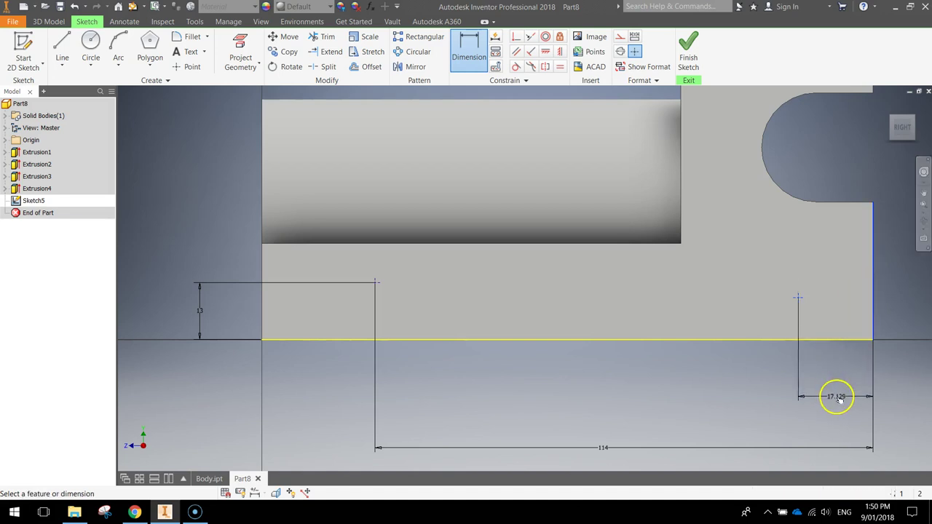
pyautogui.click(837, 397)
pyautogui.write('25')
pyautogui.press('Return')
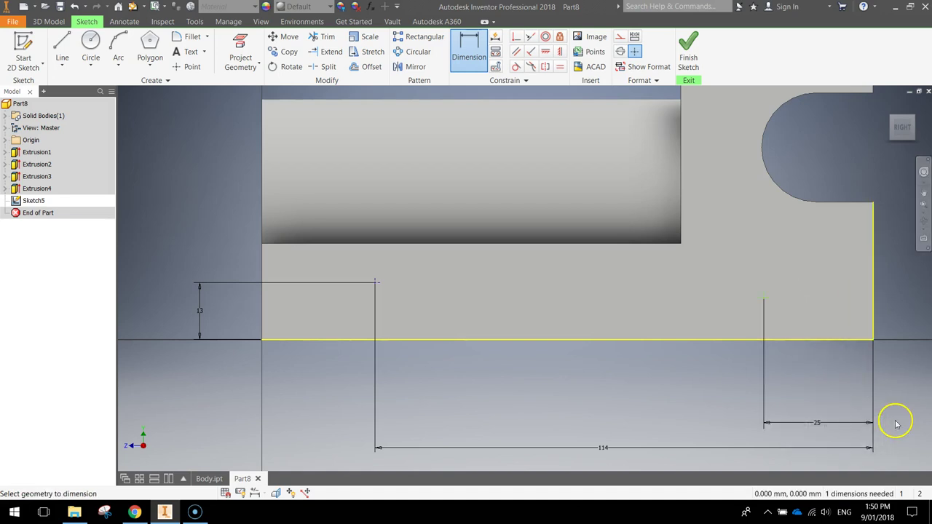
# - Dimension the rear point 13 mm above the body's bottom edge and finish the sketch
pyautogui.click(764, 298)
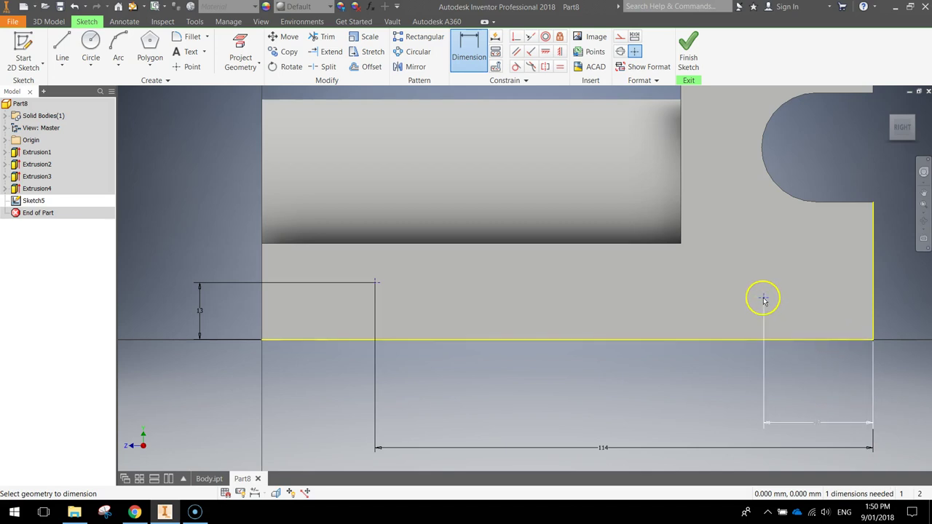
pyautogui.scroll(-3, 803, 340)
pyautogui.click(807, 341)
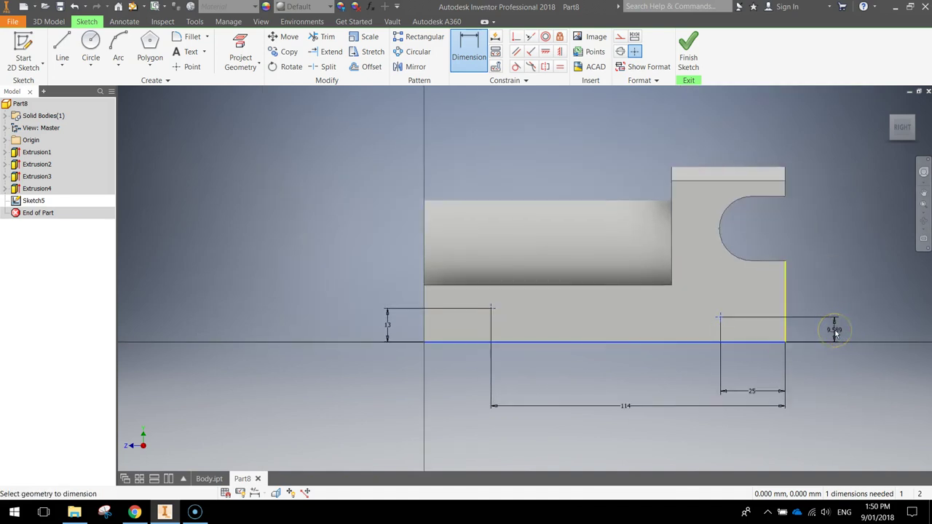
pyautogui.click(836, 333)
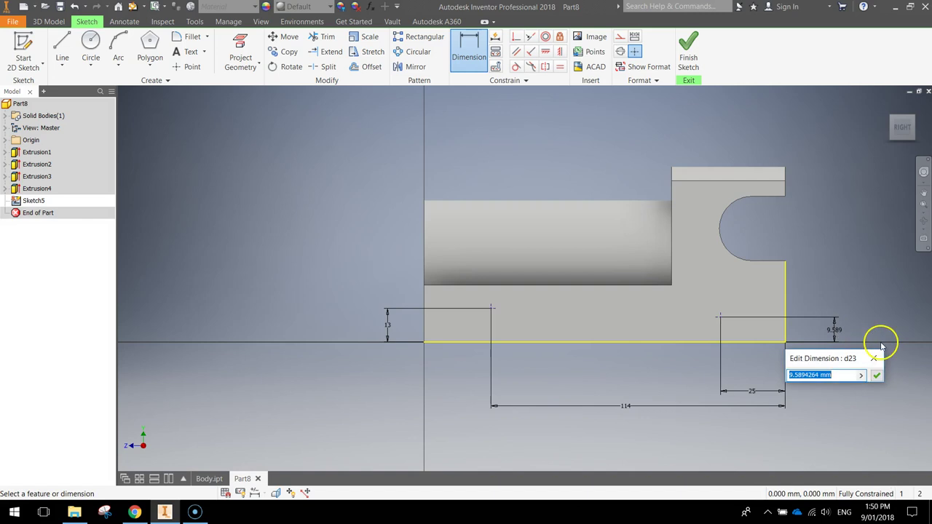
pyautogui.write('13')
pyautogui.press('Return')
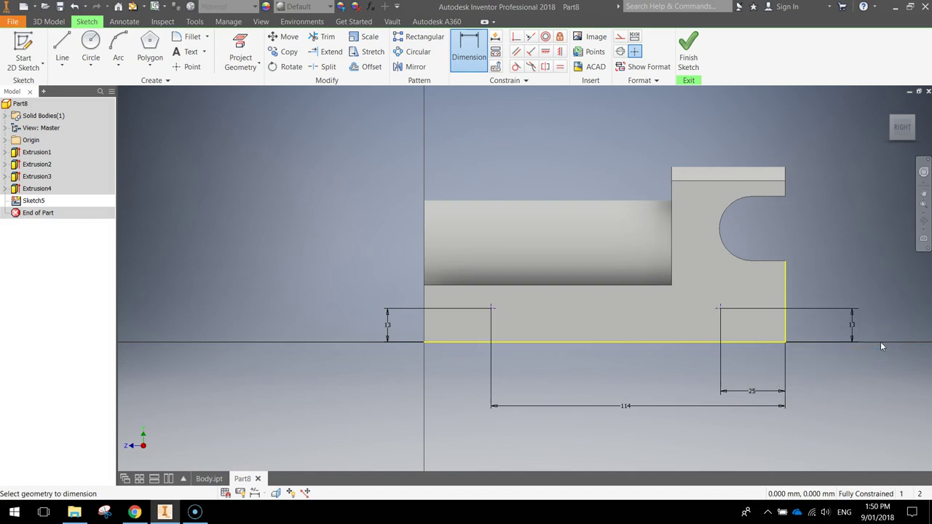
pyautogui.click(687, 49)
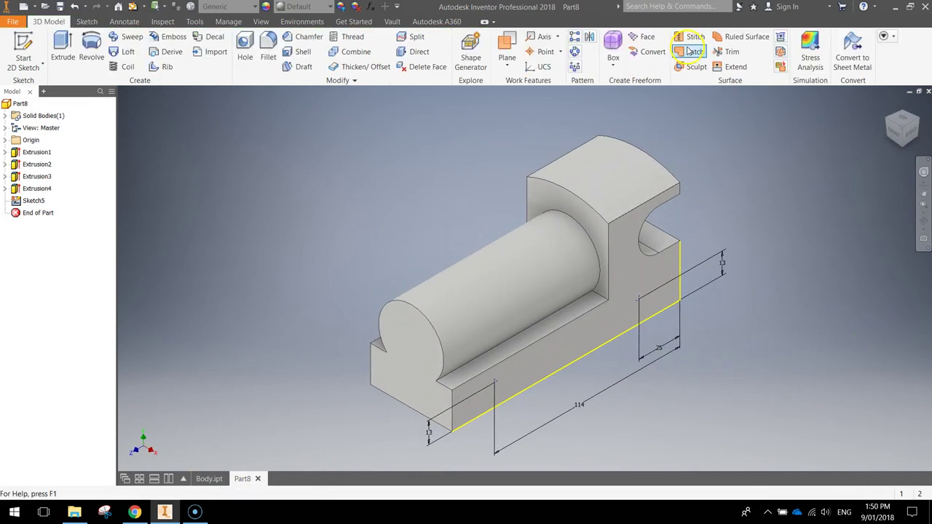
# - Create tapped through-all holes at both sketch points with ANSI Unified Screw Threads, size 0.25, designation 1/4-20 UNC, full depth
pyautogui.click(244, 43)
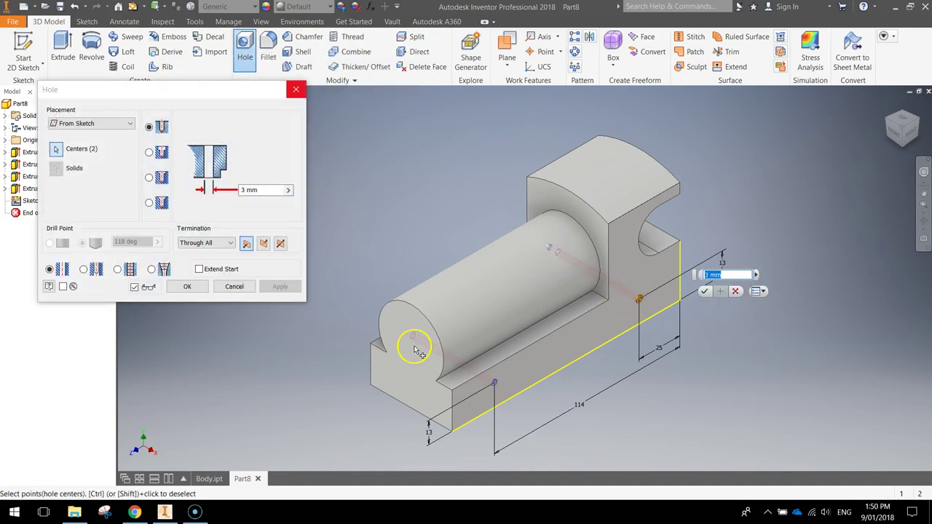
pyautogui.moveTo(183, 87); pyautogui.dragTo(275, 58)
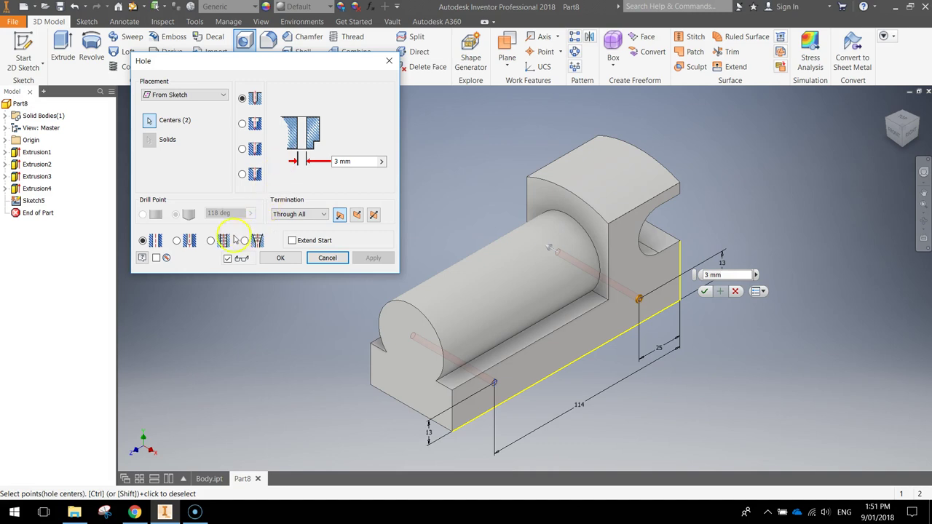
pyautogui.click(211, 241)
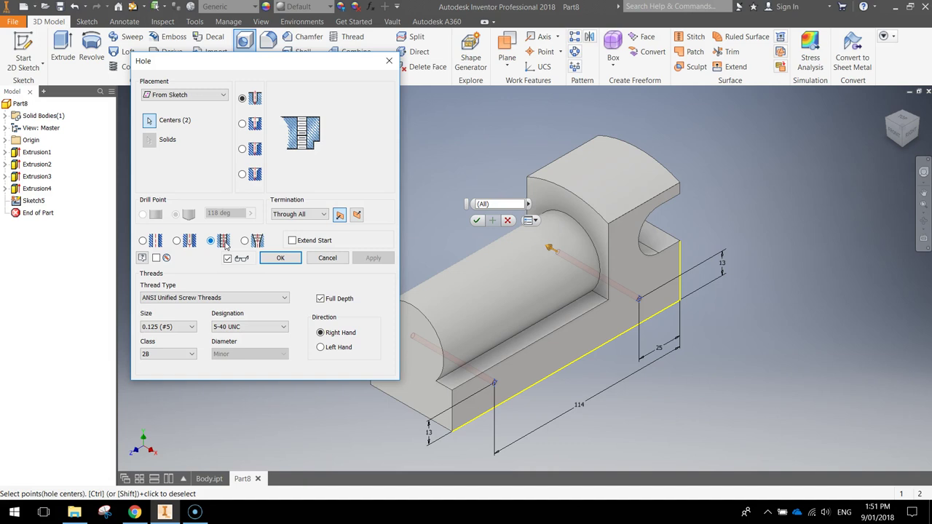
pyautogui.click(172, 328)
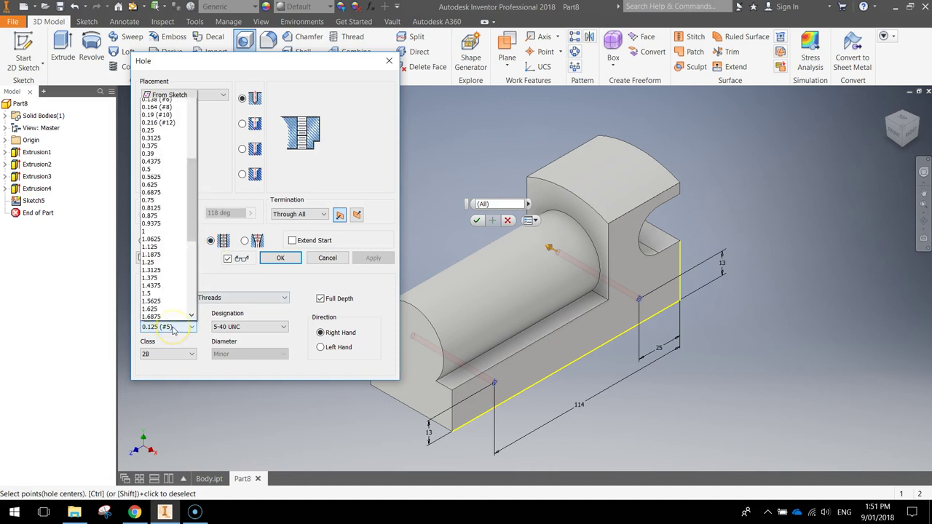
pyautogui.click(153, 130)
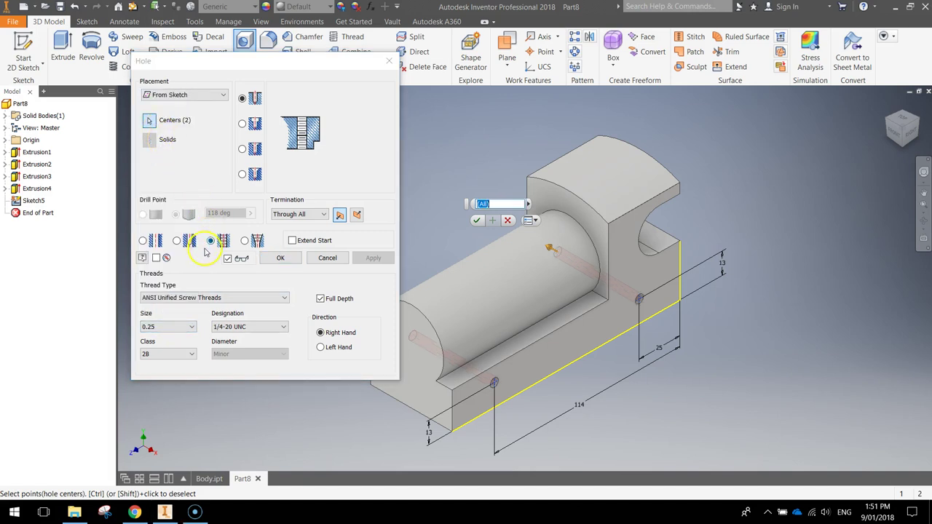
pyautogui.click(320, 299)
pyautogui.click(320, 299)
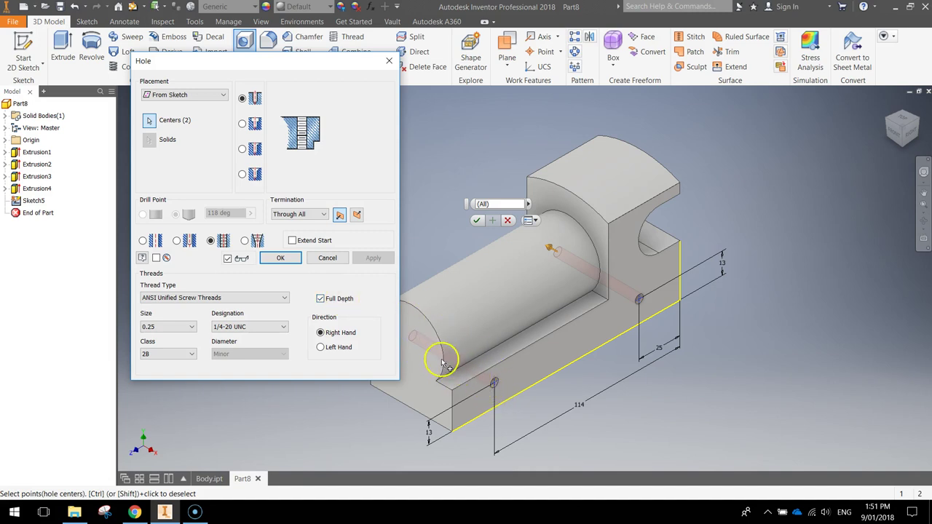
pyautogui.click(280, 258)
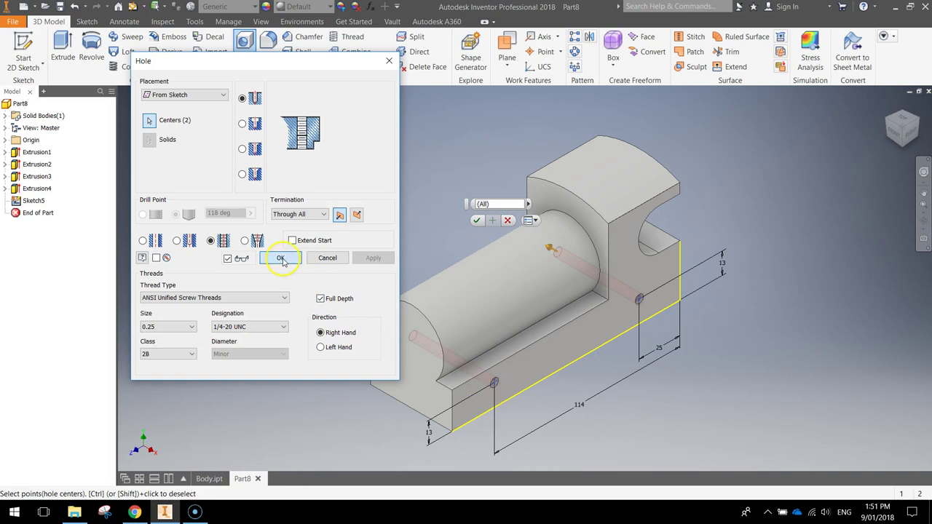
# - Inspect the threaded holes up close on both side faces of the body
pyautogui.scroll(3, 517, 398)
pyautogui.scroll(5, 473, 371)
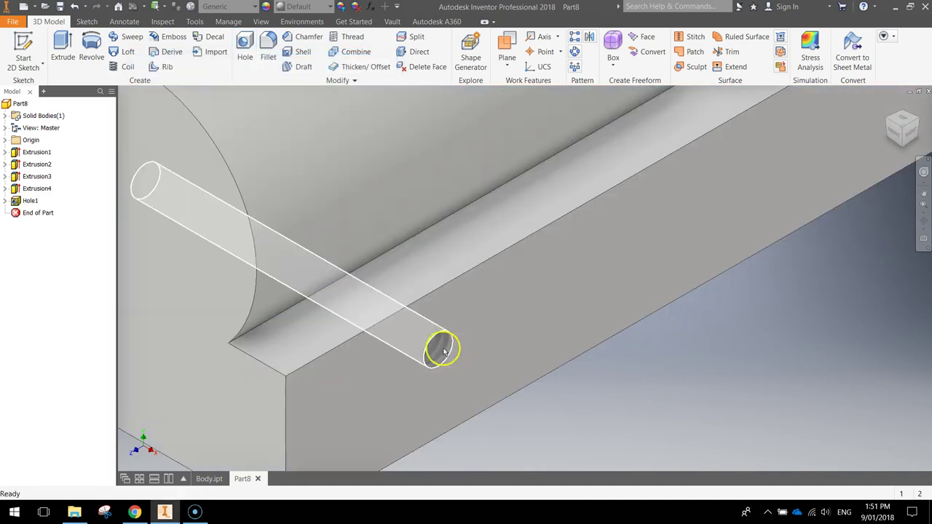
pyautogui.scroll(-4, 558, 381)
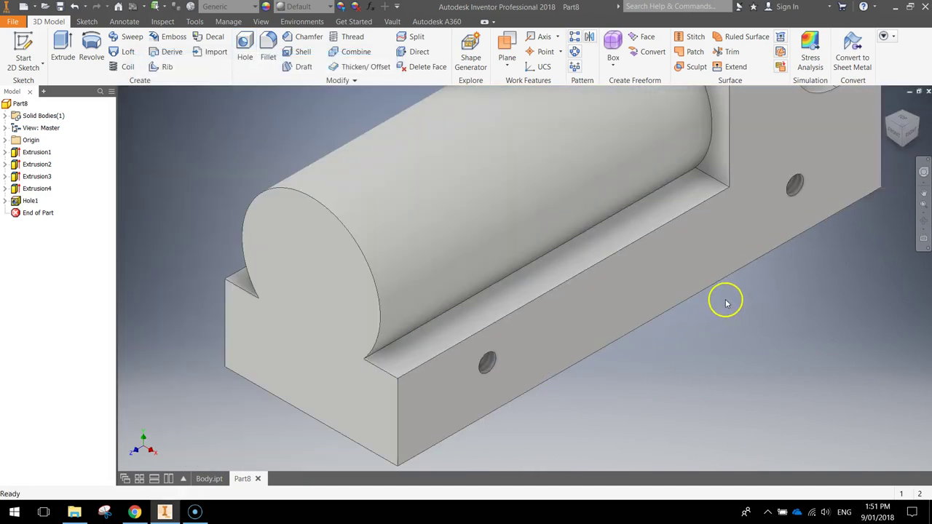
pyautogui.keyDown('shift'); pyautogui.moveTo(607, 374); pyautogui.dragTo(669, 339, button='middle'); pyautogui.keyUp('shift')
pyautogui.keyDown('shift'); pyautogui.moveTo(408, 397); pyautogui.dragTo(532, 277, button='middle'); pyautogui.keyUp('shift')
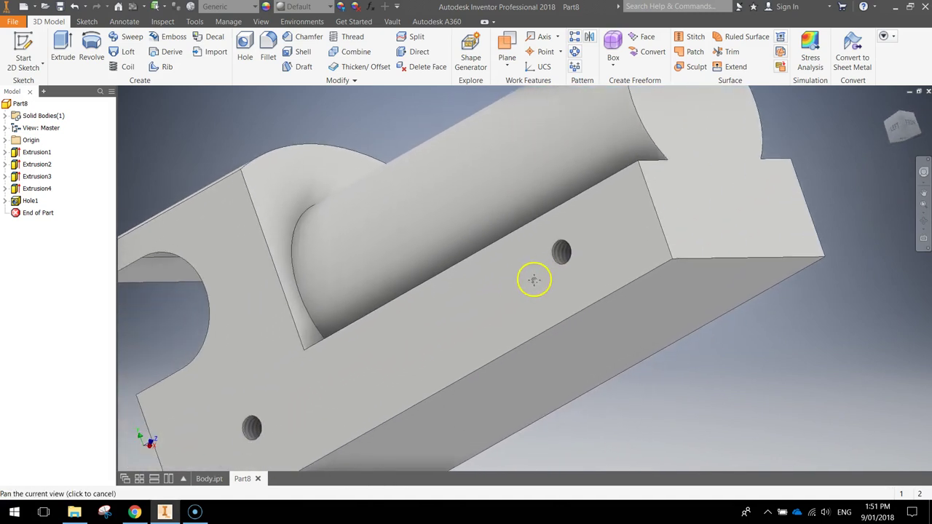
pyautogui.click(910, 126)
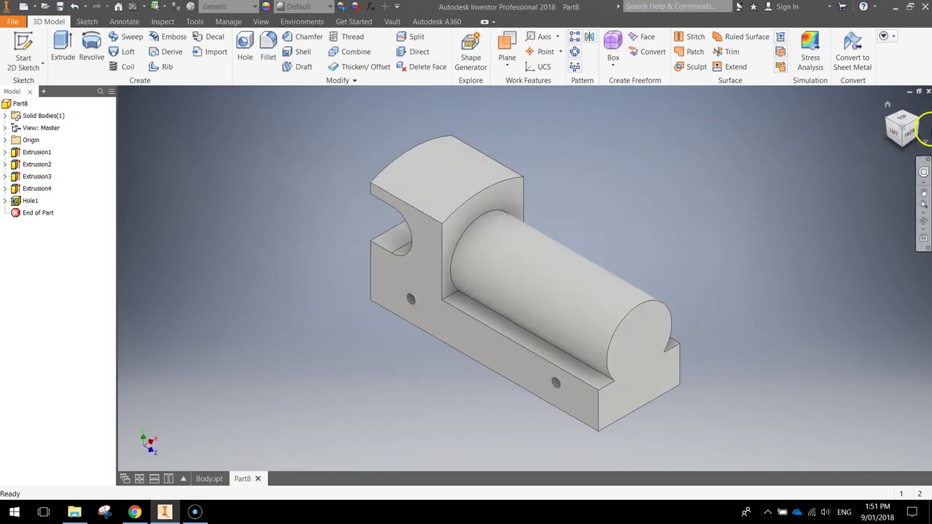
pyautogui.click(918, 123)
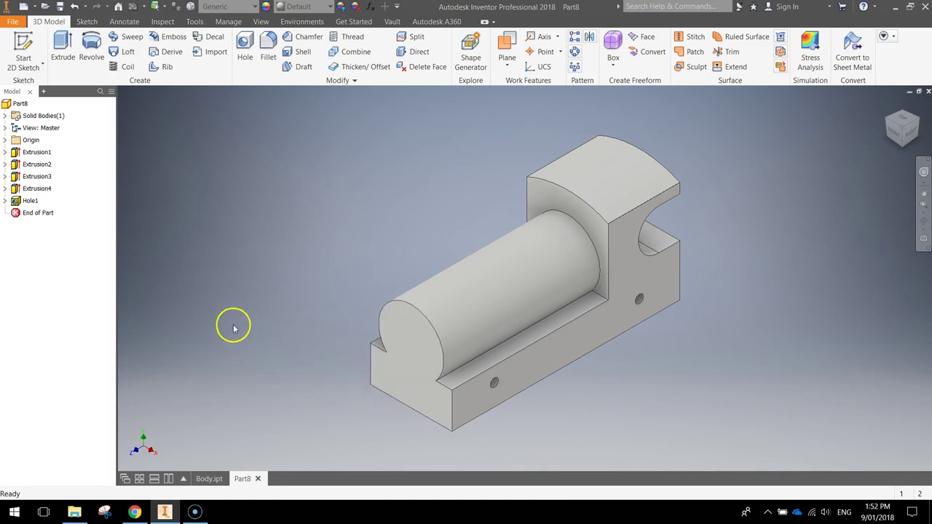
# - Start a sketch on the train body's front face
pyautogui.click(23, 58)
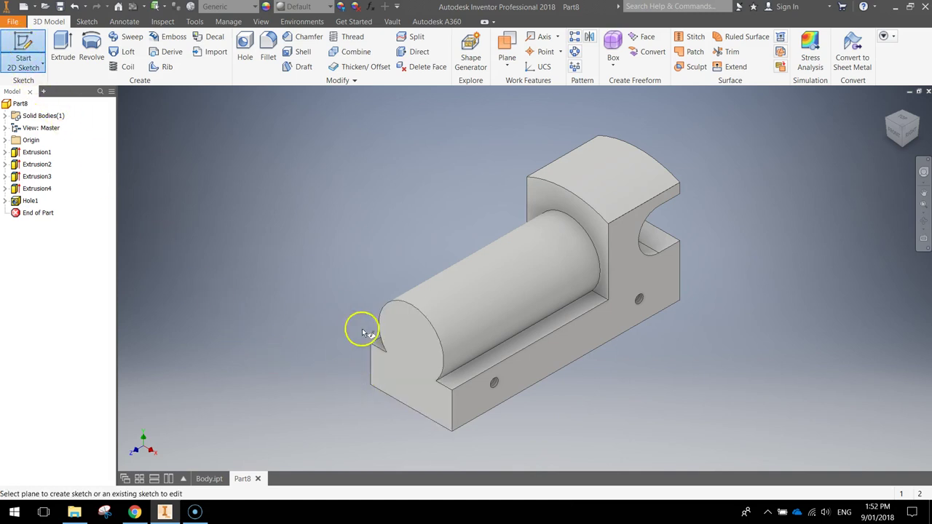
pyautogui.click(420, 355)
pyautogui.moveTo(607, 190); pyautogui.dragTo(566, 222, button='middle')
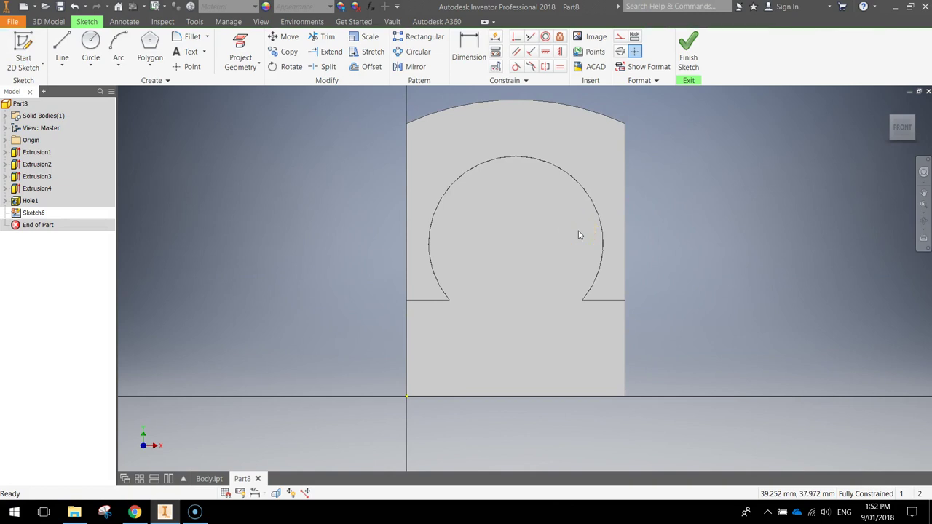
# - Sketch three 3 mm diameter circles on the front face: two low near the sides and one centred below the boiler
pyautogui.click(90, 42)
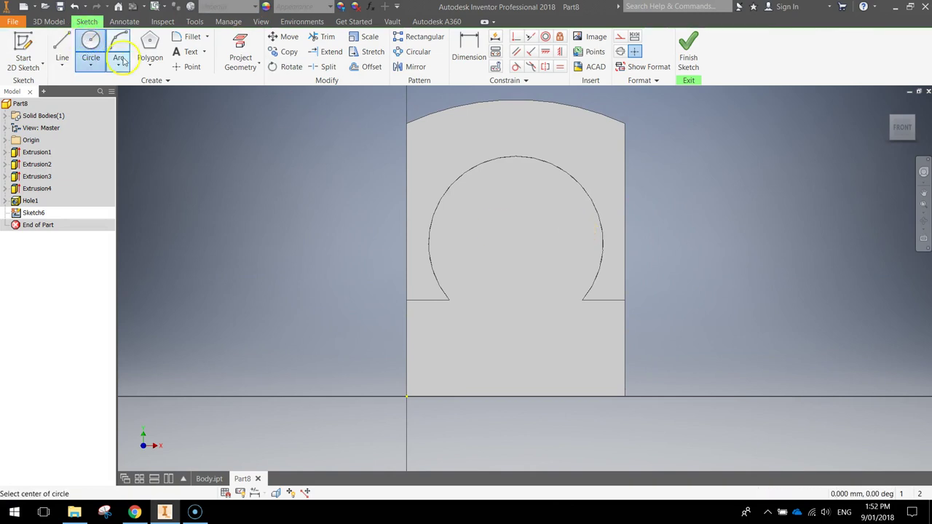
pyautogui.click(443, 362)
pyautogui.write('3')
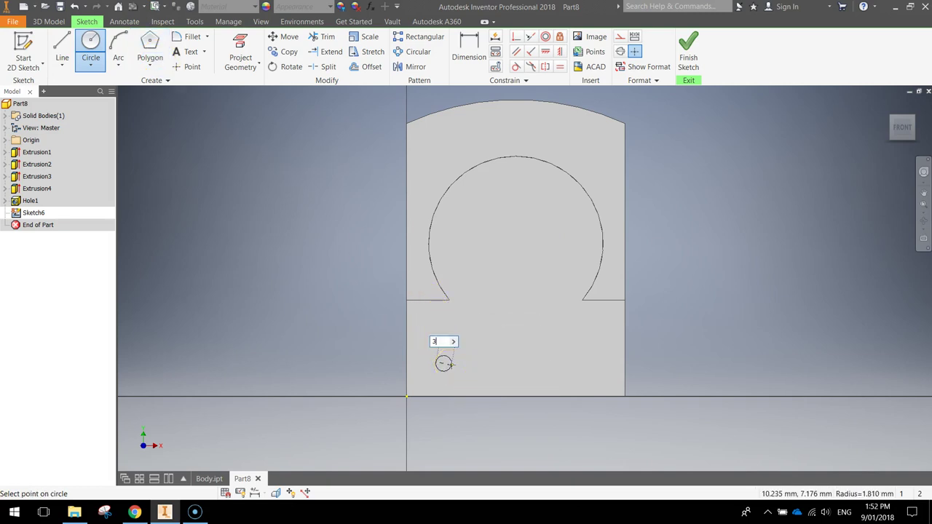
pyautogui.press('Return')
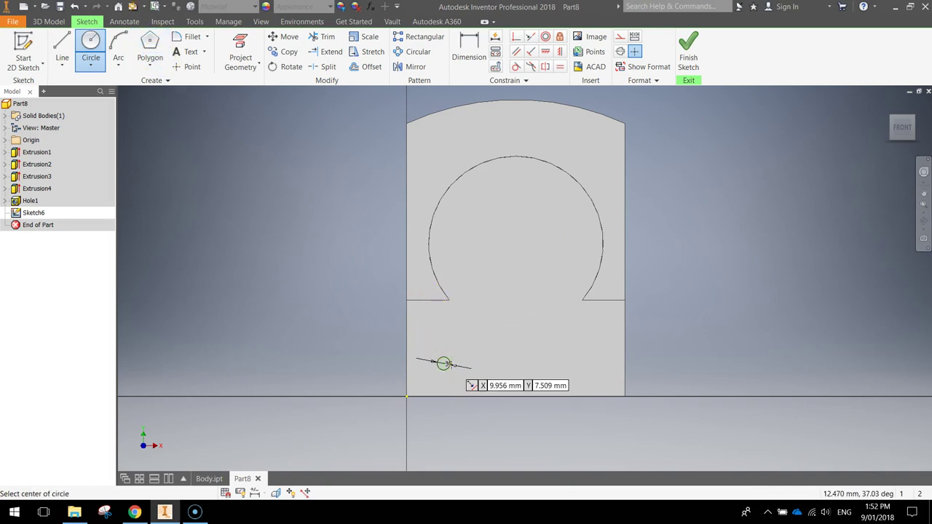
pyautogui.click(516, 305)
pyautogui.write('3')
pyautogui.press('Return')
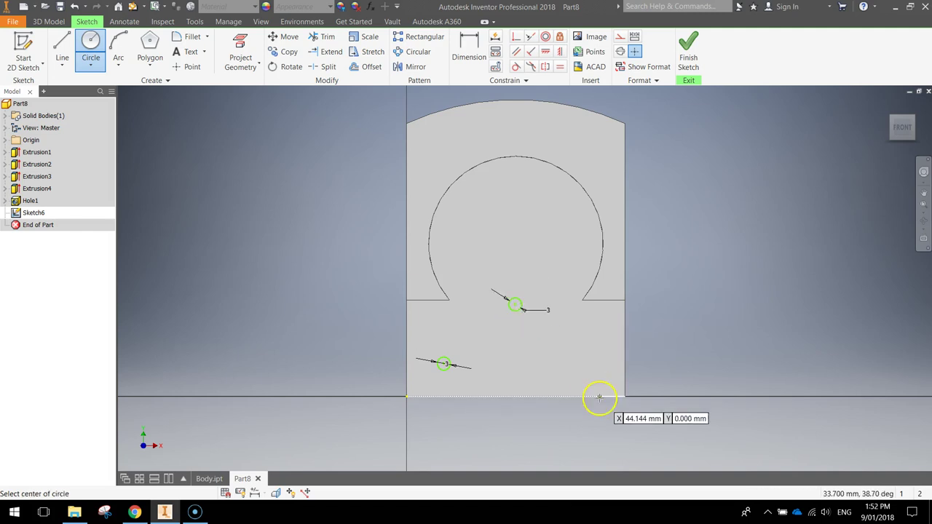
pyautogui.click(585, 363)
pyautogui.write('3')
pyautogui.press('Return')
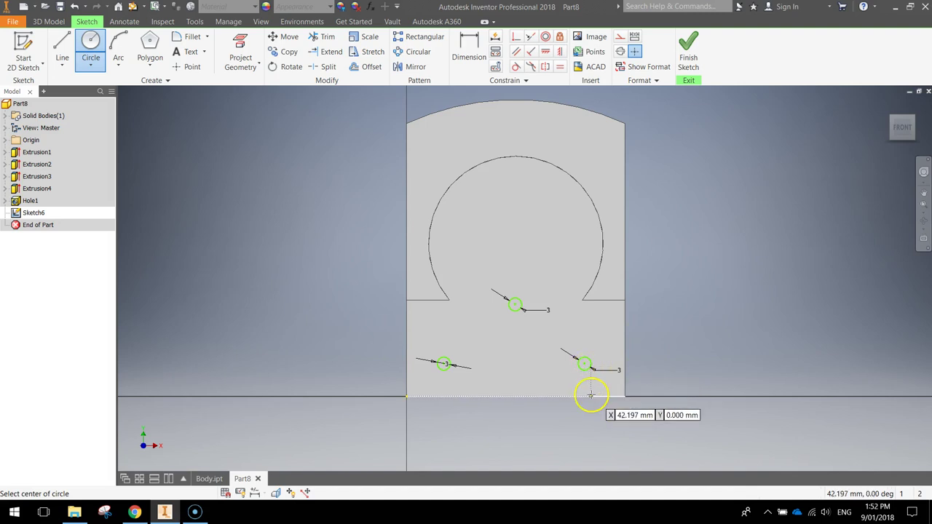
pyautogui.press('Escape')
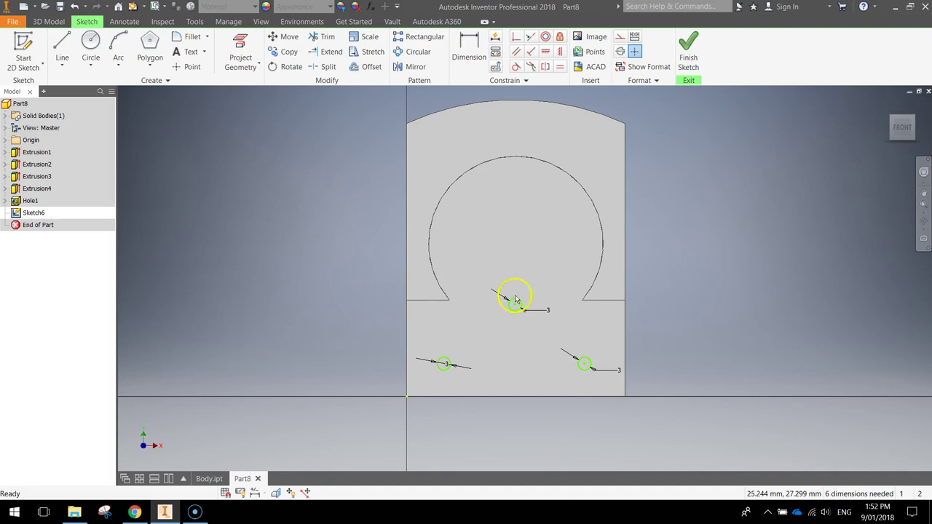
# - Dimension the lower-left circle's centre 3 mm above the body's bottom edge
pyautogui.click(472, 45)
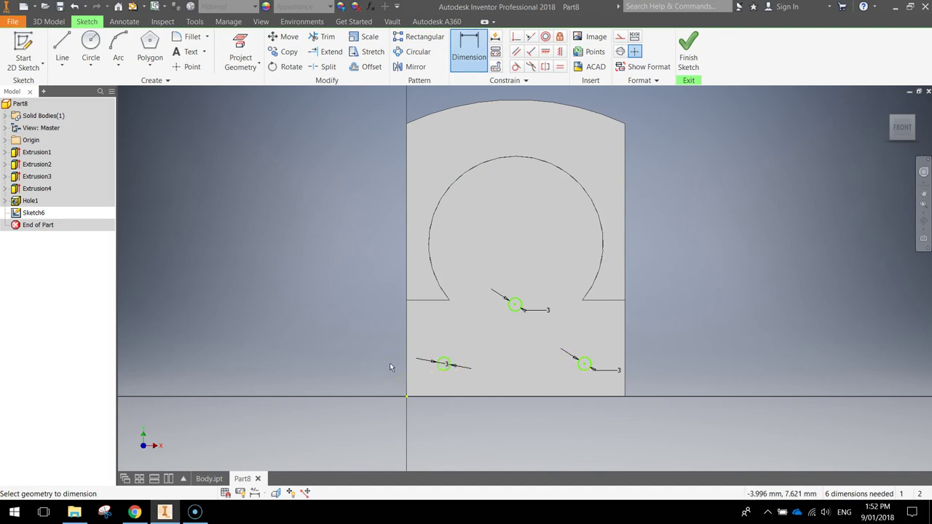
pyautogui.click(444, 364)
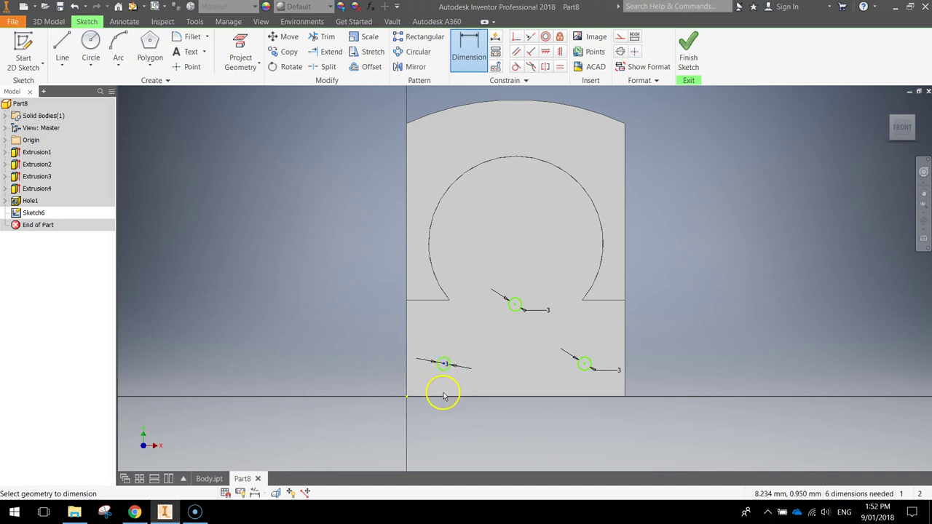
pyautogui.click(431, 396)
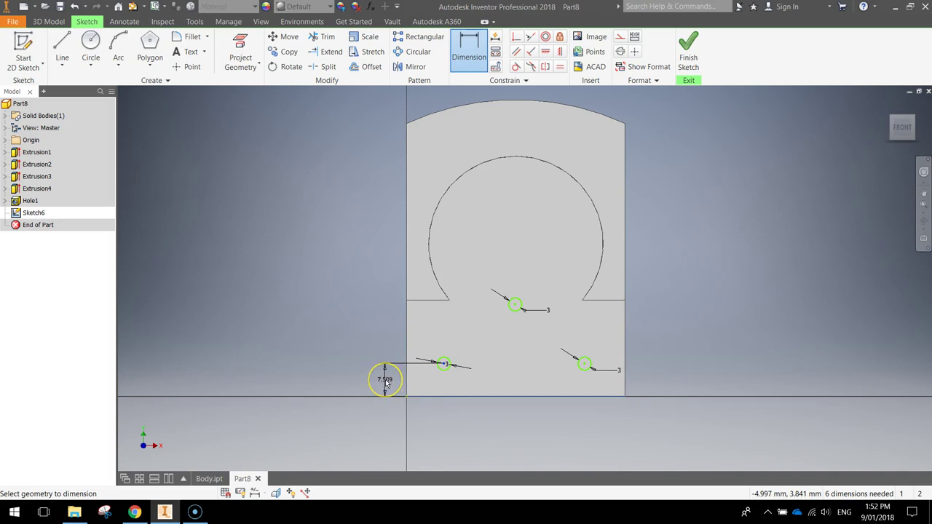
pyautogui.click(386, 383)
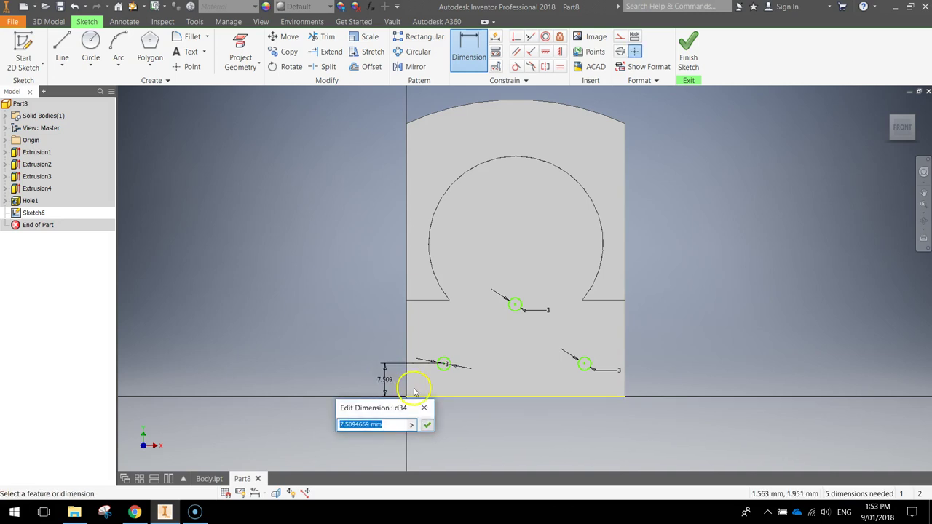
pyautogui.write('3')
pyautogui.press('Return')
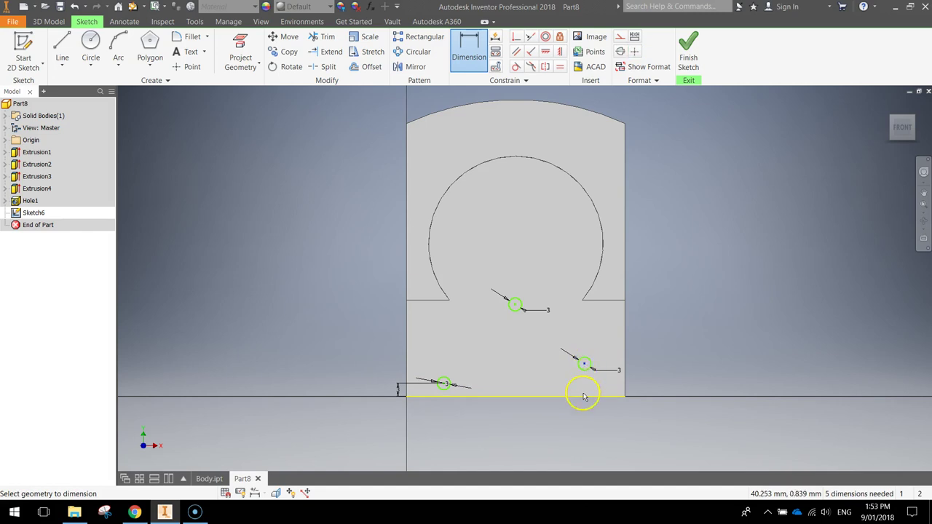
# - Dimension the lower-right circle's centre 3 mm above the body's bottom edge
pyautogui.click(584, 399)
pyautogui.click(644, 383)
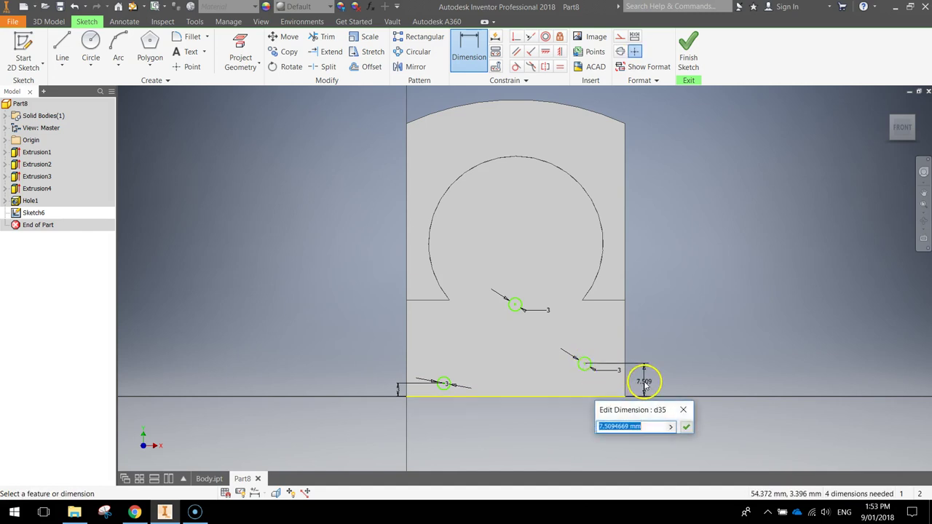
pyautogui.write('3')
pyautogui.press('Return')
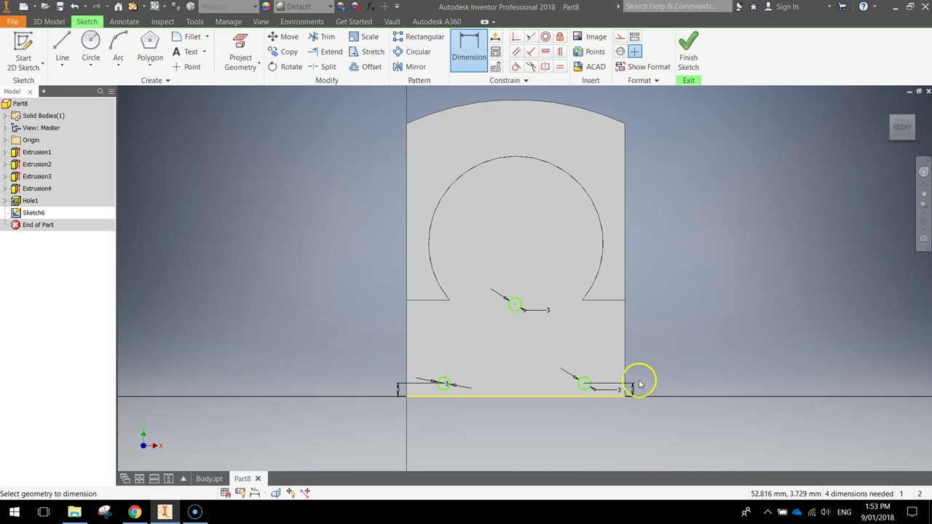
# - Dimension the lower-left circle's centre 9.5 mm from the body's left edge
pyautogui.click(443, 383)
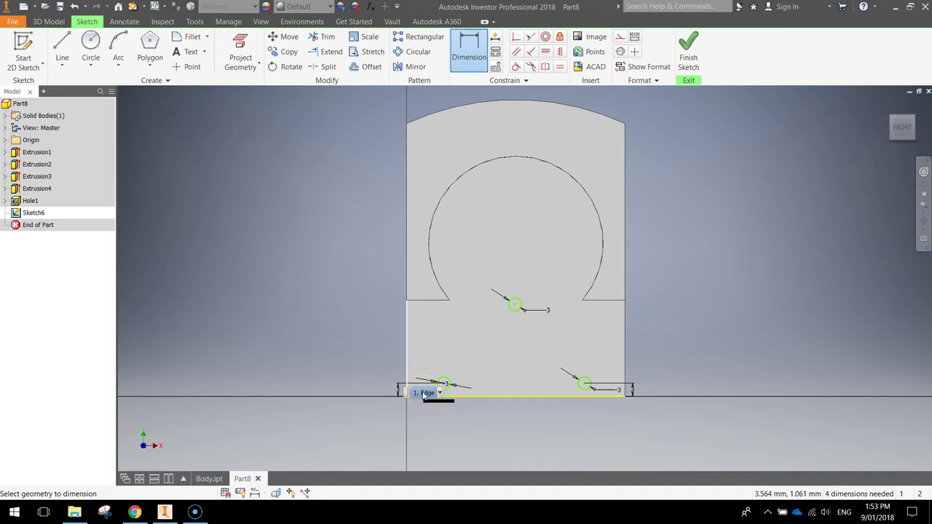
pyautogui.click(424, 394)
pyautogui.click(427, 429)
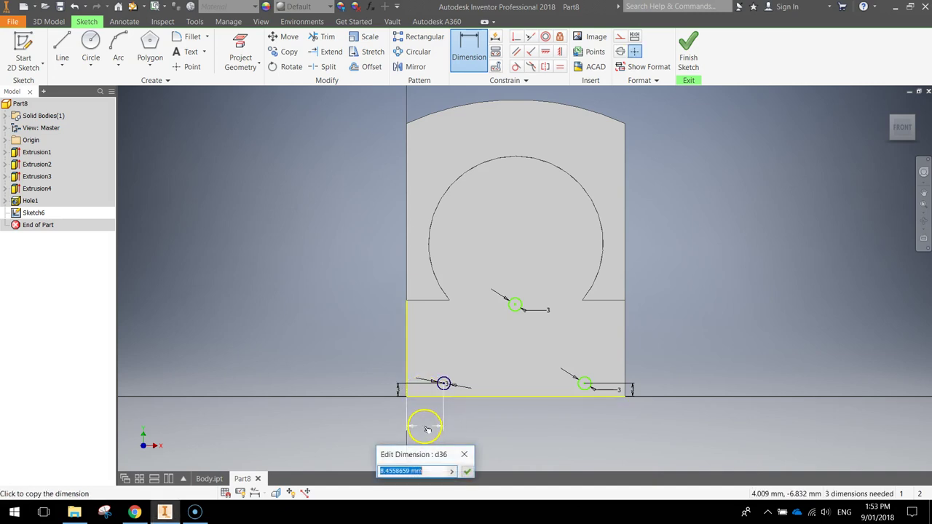
pyautogui.press('Return')
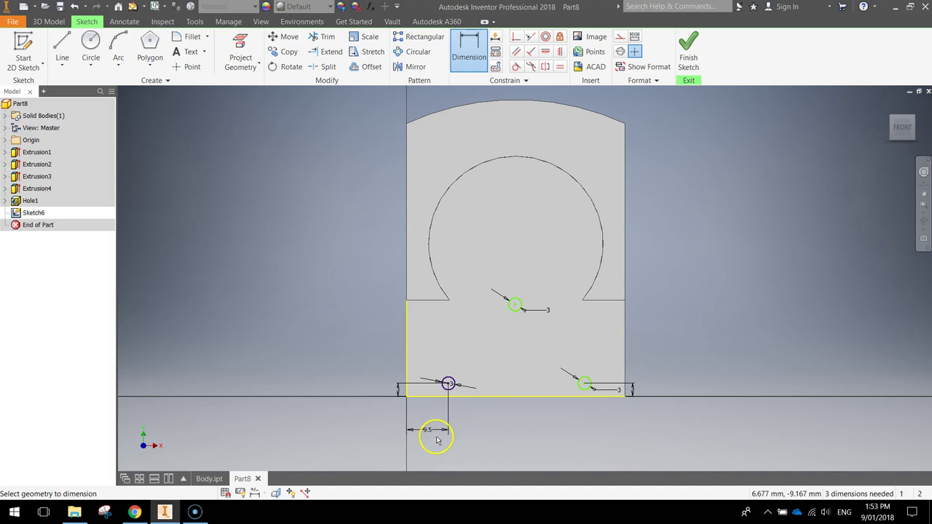
# - Dimension the lower-right circle's centre 9.5 mm from the body's right edge
pyautogui.click(583, 386)
pyautogui.click(624, 357)
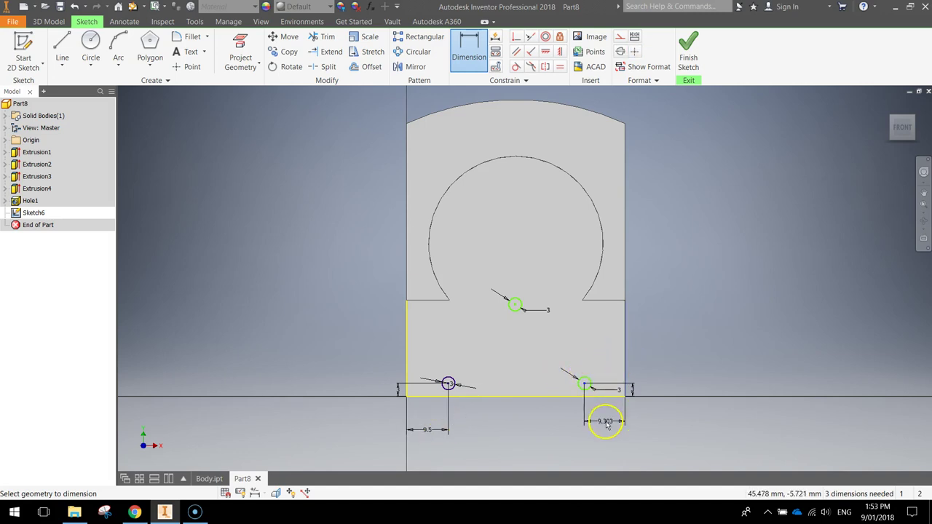
pyautogui.click(608, 433)
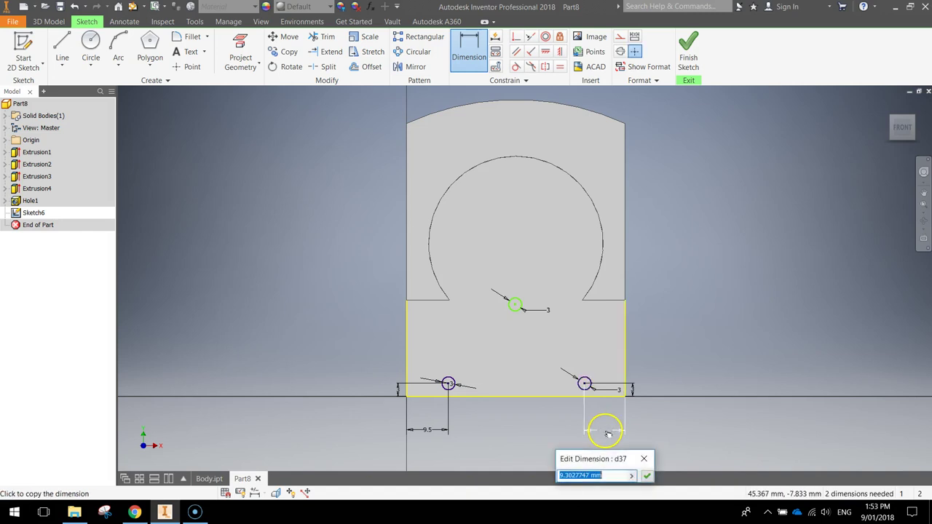
pyautogui.write('9.5')
pyautogui.press('Return')
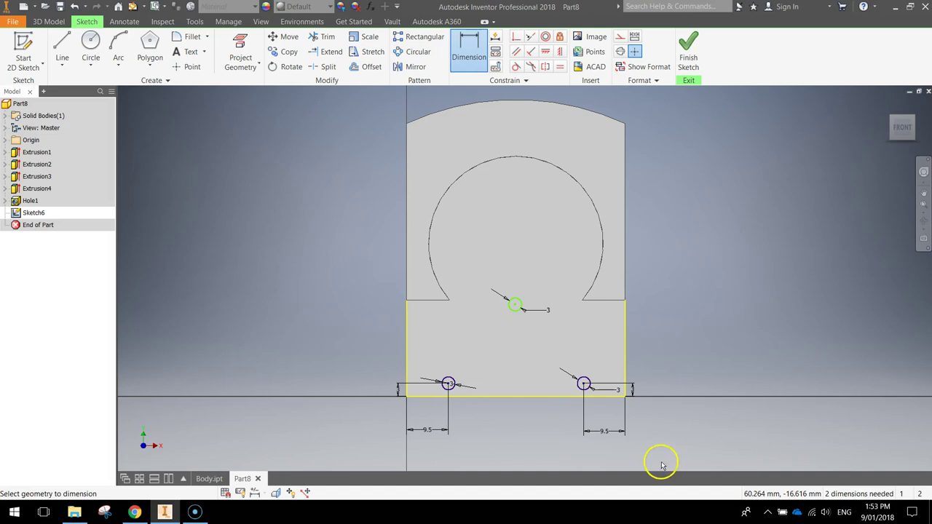
# - Dimension the upper middle circle's centre 15 mm above the body's bottom edge
pyautogui.click(514, 306)
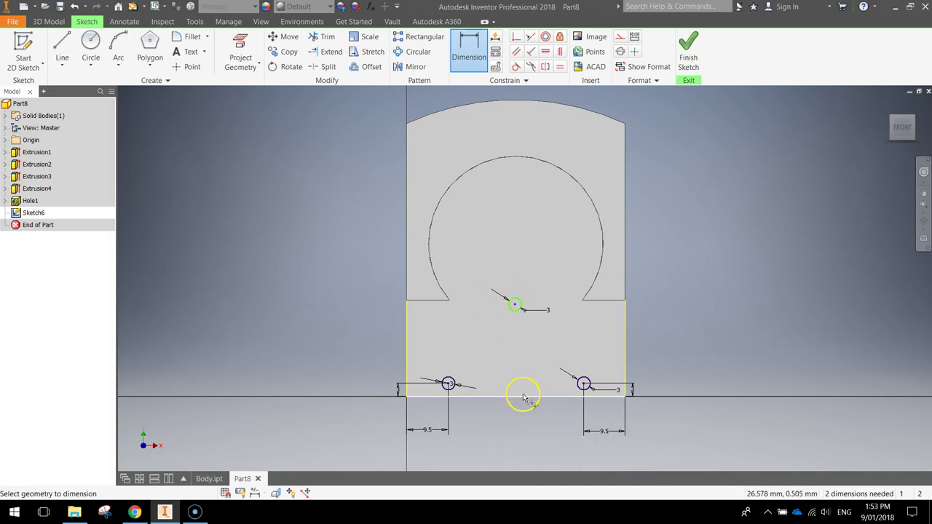
pyautogui.click(524, 398)
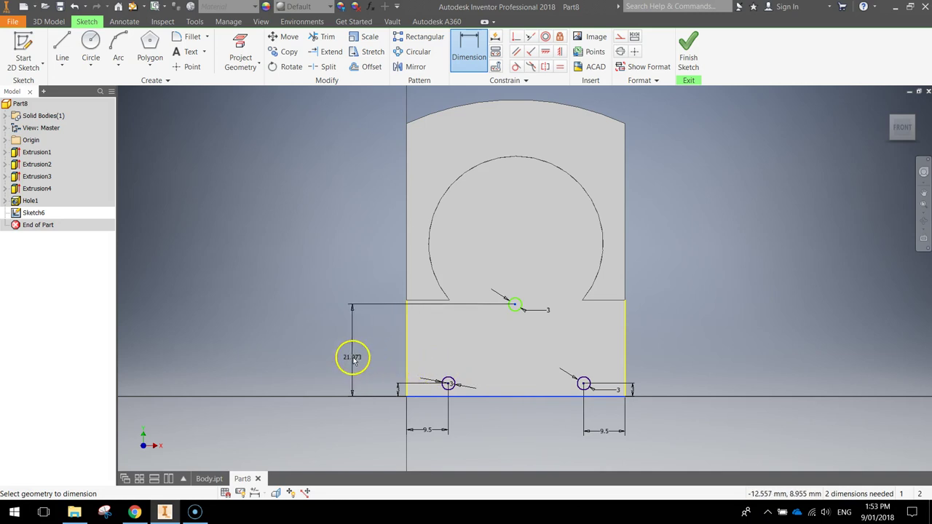
pyautogui.click(357, 354)
pyautogui.write('15')
pyautogui.press('Return')
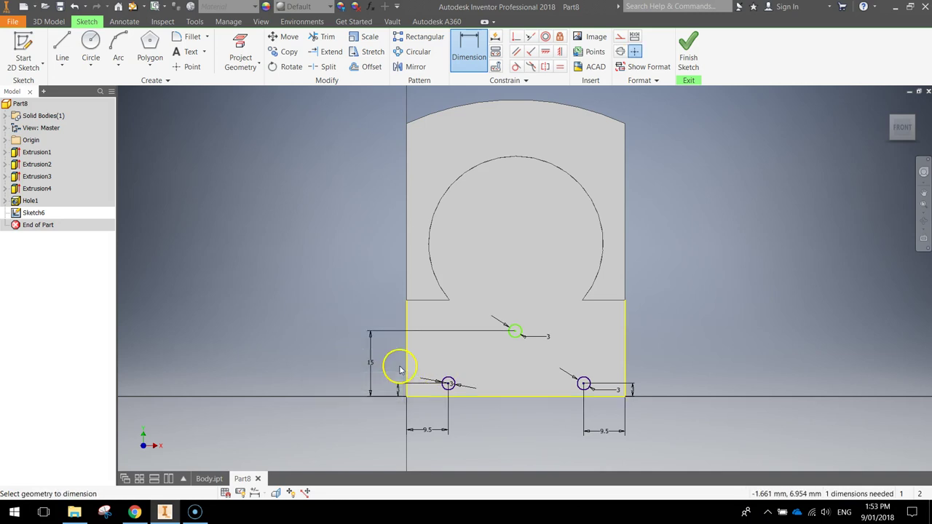
# - Dimension the upper middle circle's centre 25 mm from the body's right edge and finish the sketch
pyautogui.click(514, 333)
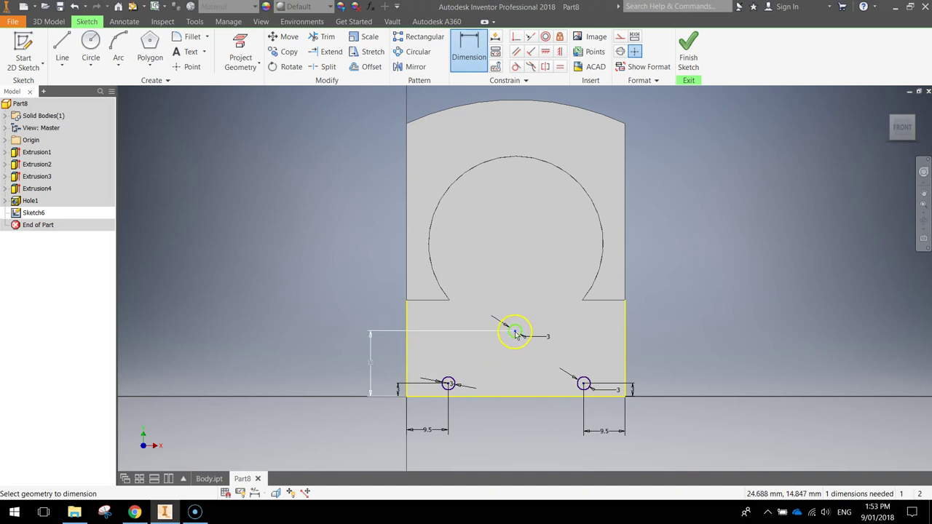
pyautogui.click(625, 341)
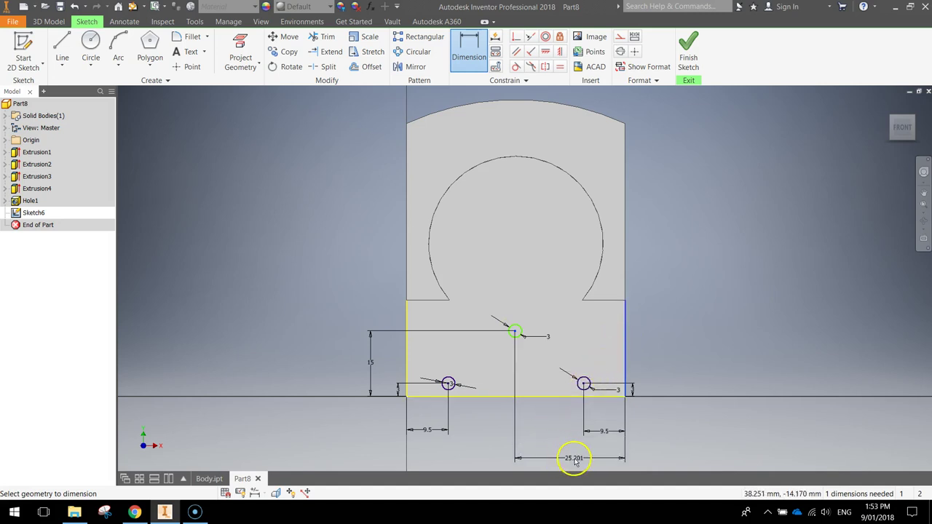
pyautogui.click(575, 459)
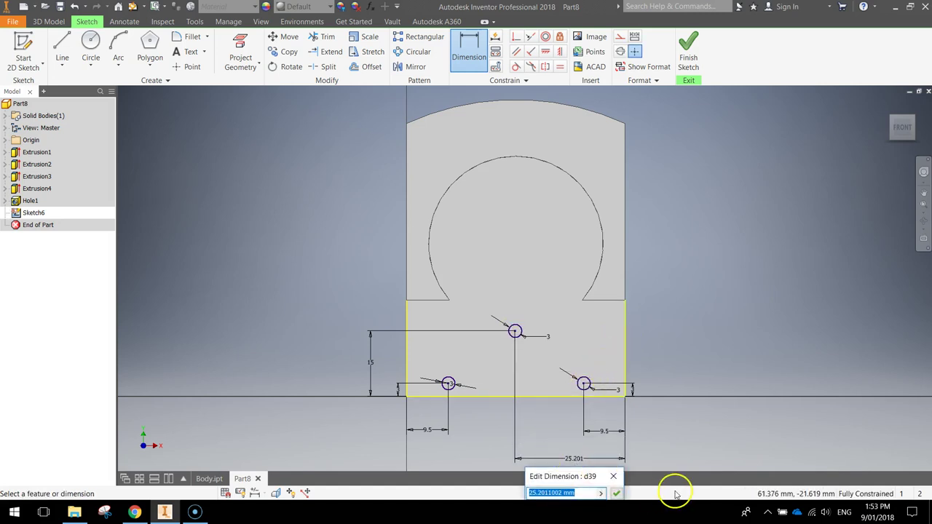
pyautogui.write('25')
pyautogui.click(674, 492)
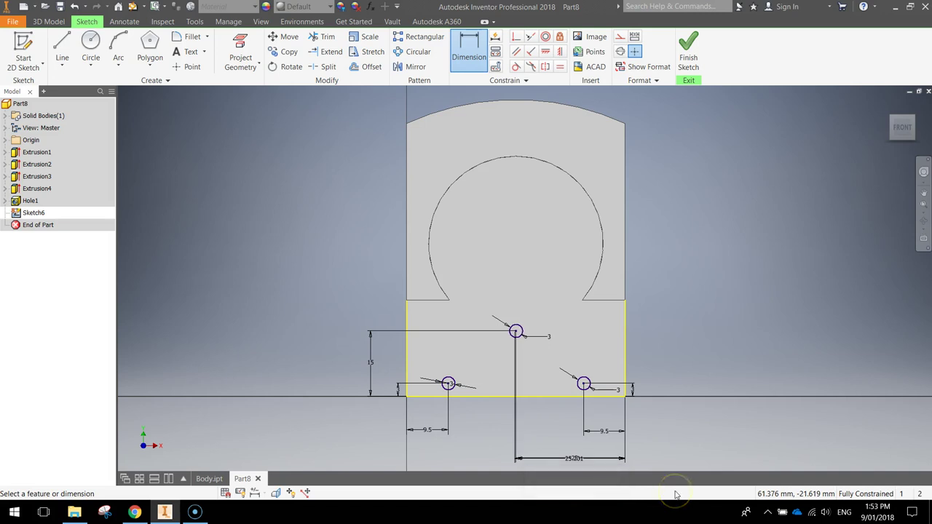
pyautogui.click(687, 67)
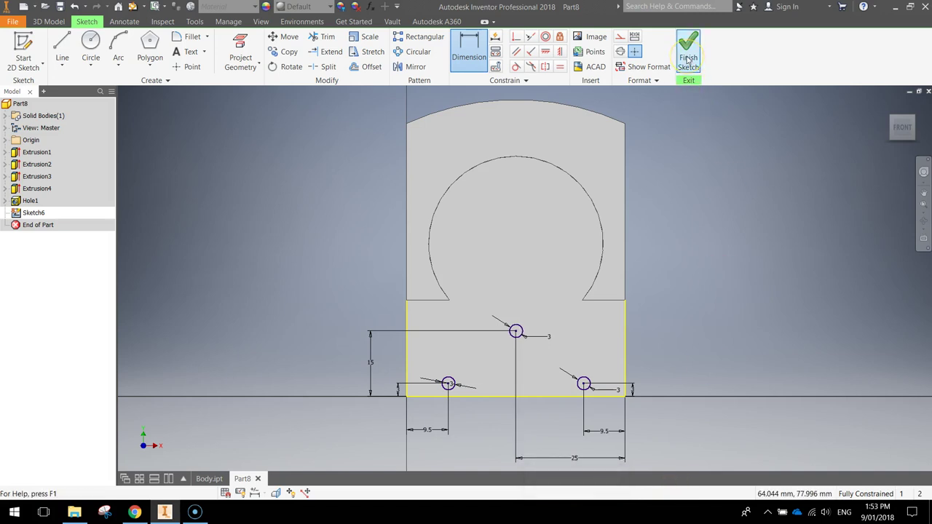
pyautogui.click(687, 58)
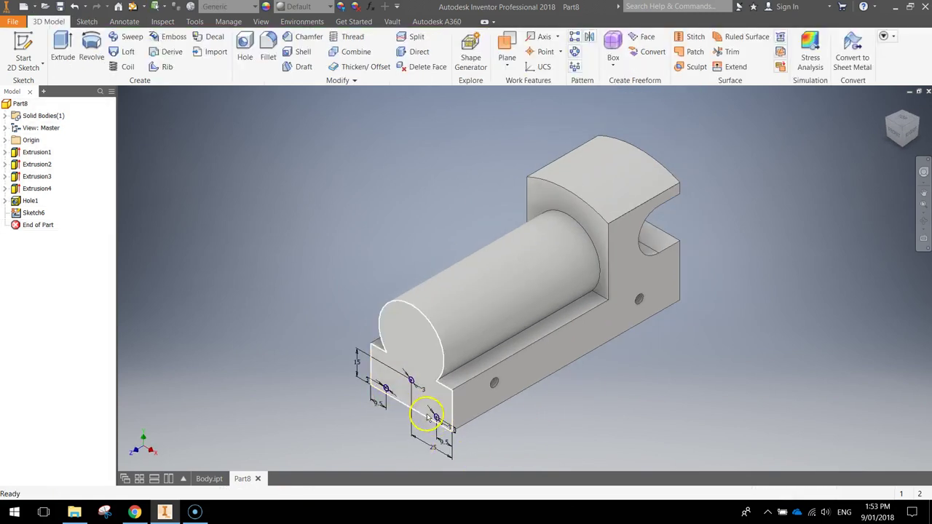
# - Extrude the three front-face circles as a cut 3 mm deep into the body
pyautogui.click(63, 48)
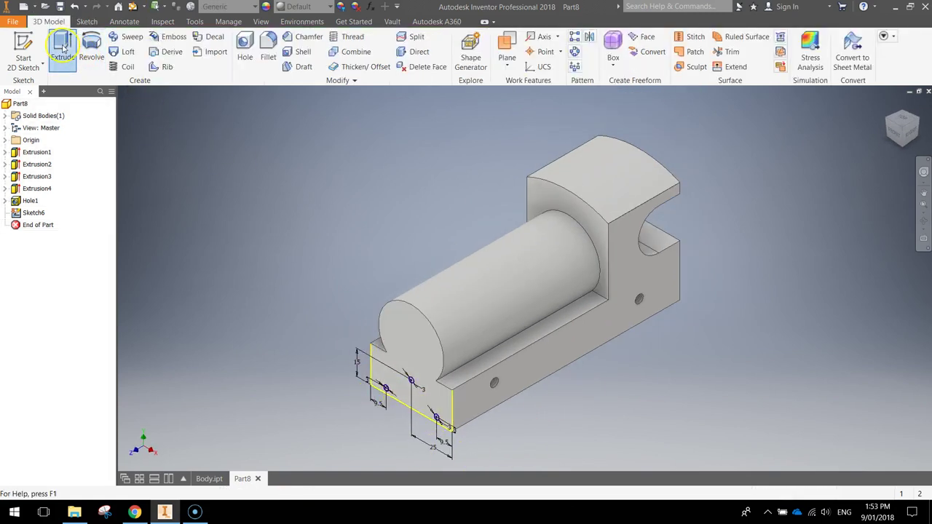
pyautogui.scroll(3, 461, 441)
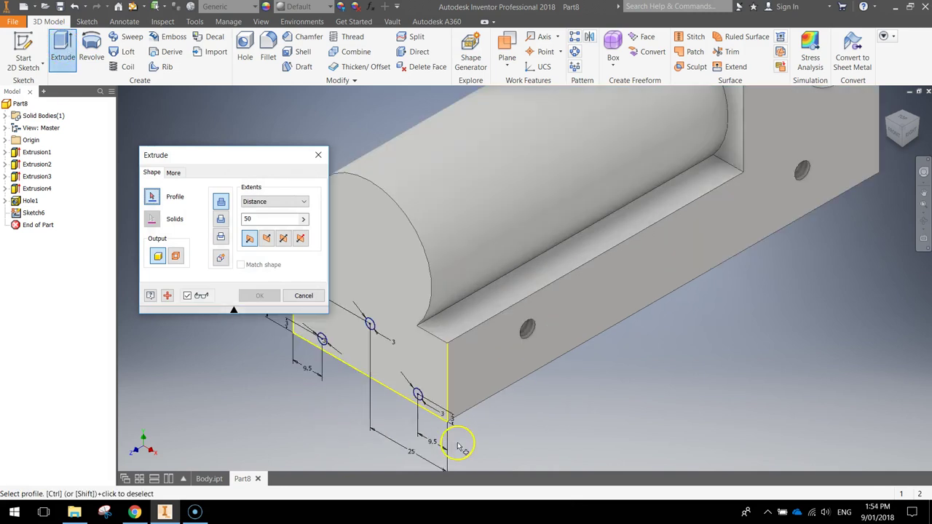
pyautogui.moveTo(386, 408); pyautogui.dragTo(526, 327, button='middle')
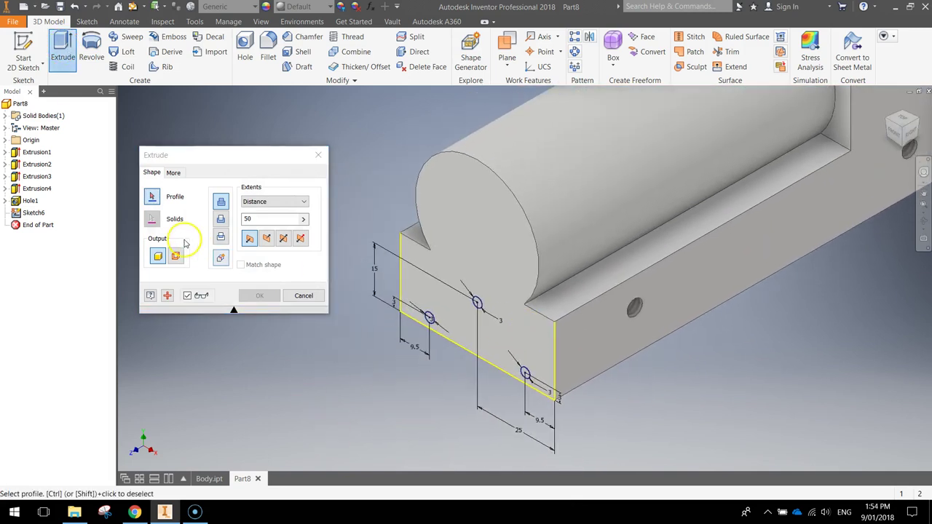
pyautogui.click(220, 220)
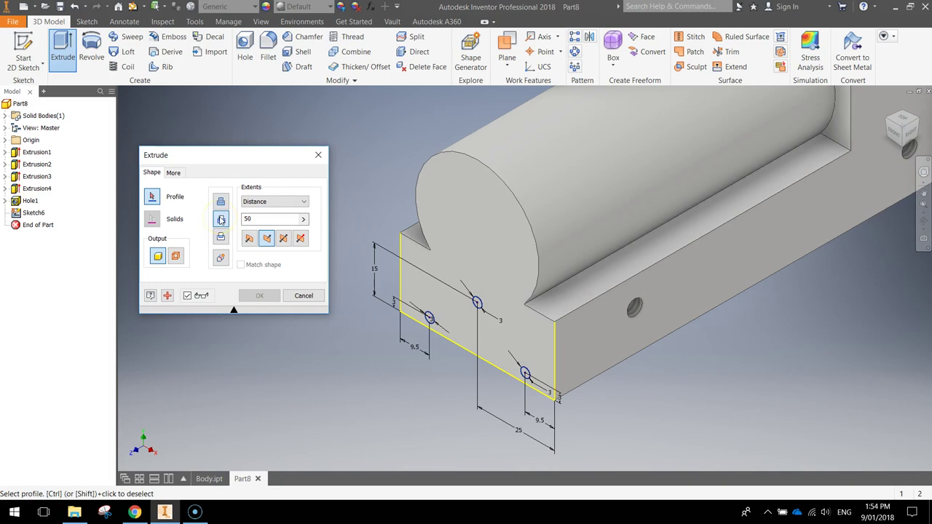
pyautogui.click(260, 219)
pyautogui.doubleClick(255, 219)
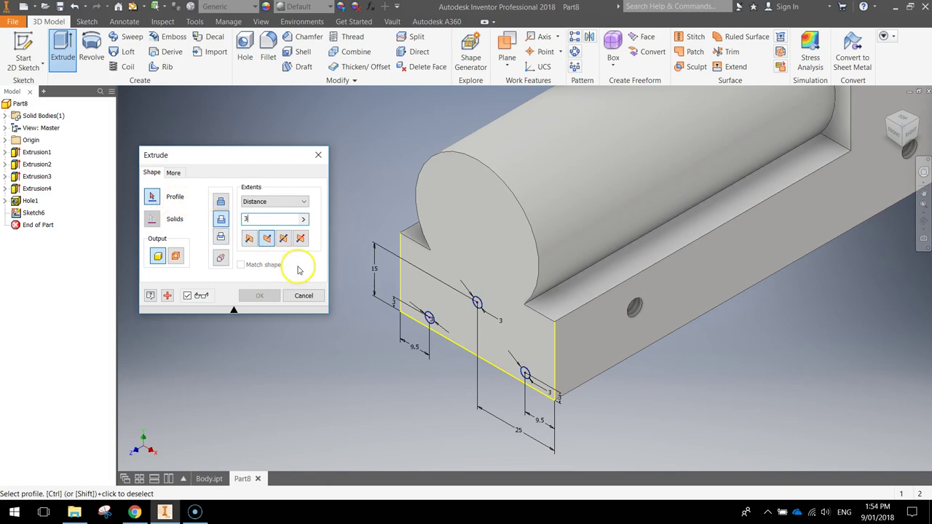
pyautogui.click(429, 316)
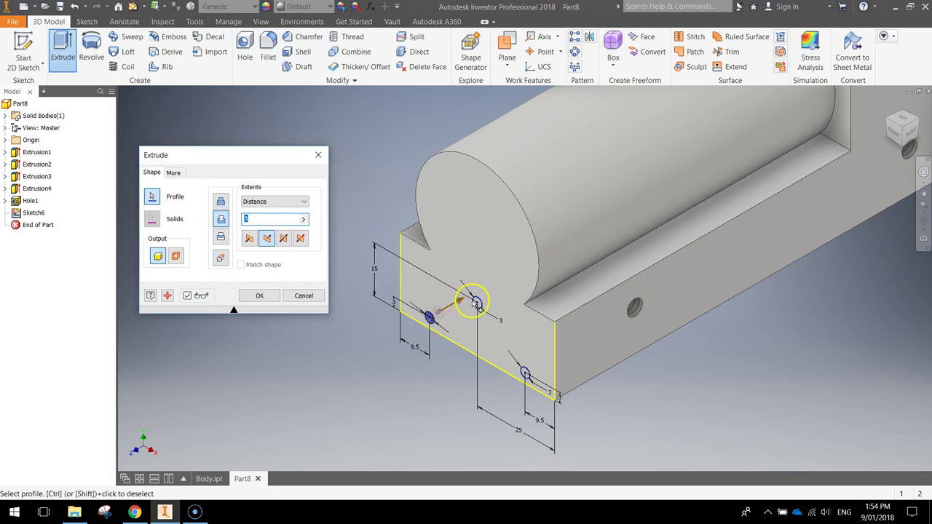
pyautogui.click(476, 303)
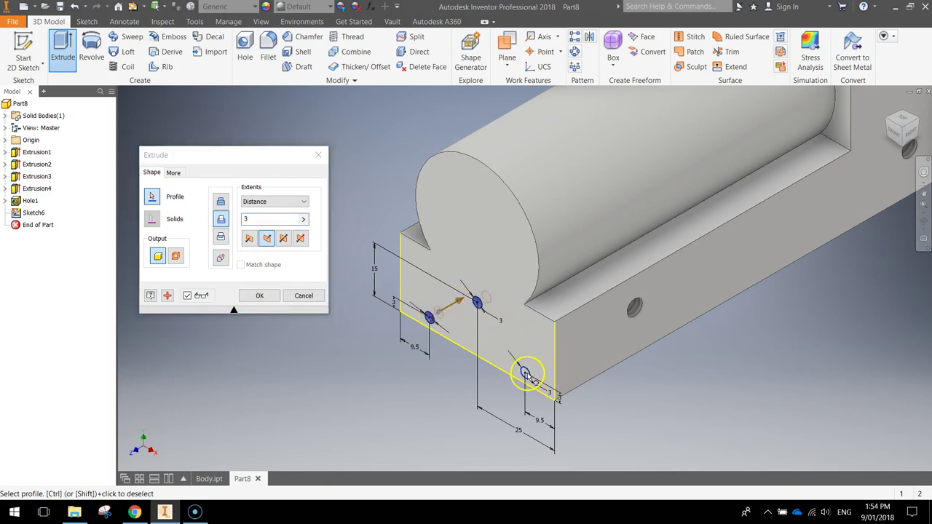
pyautogui.click(525, 374)
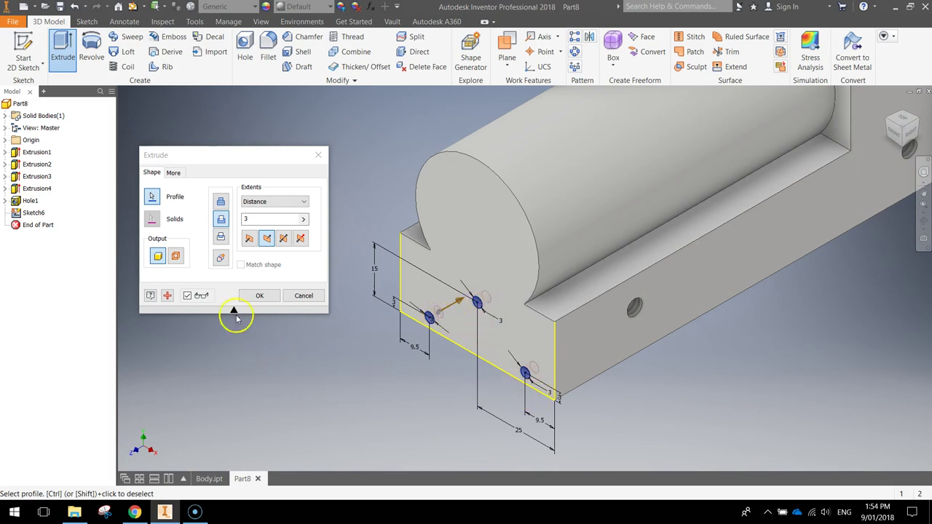
pyautogui.click(259, 296)
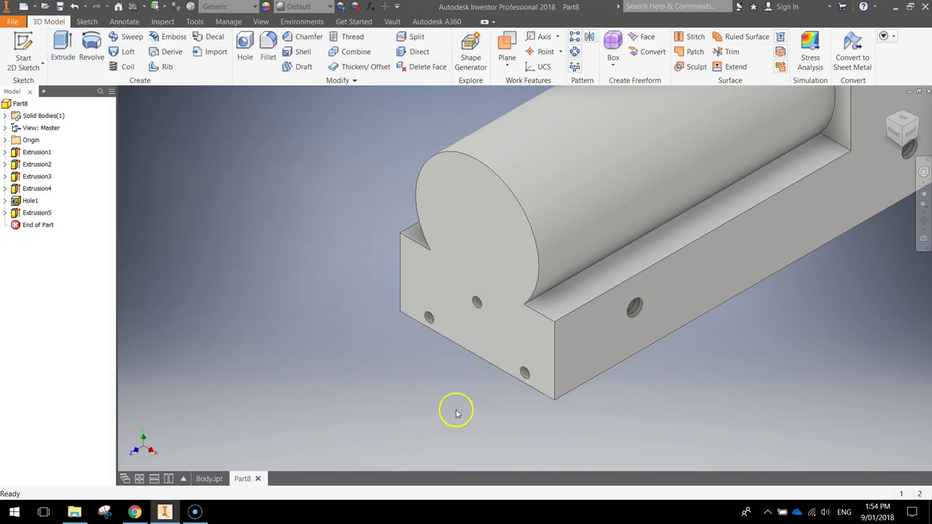
# - Start a sketch on the train body's flat rear face below the cab opening
pyautogui.keyDown('shift'); pyautogui.moveTo(452, 396); pyautogui.dragTo(476, 380, button='middle'); pyautogui.keyUp('shift')
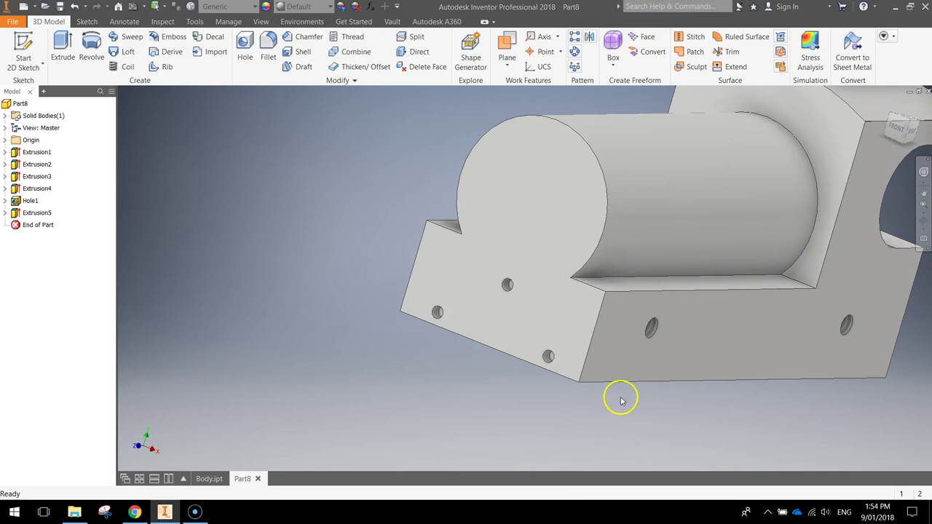
pyautogui.press('F2')
pyautogui.moveTo(696, 349); pyautogui.dragTo(551, 388)
pyautogui.scroll(-2, 551, 381)
pyautogui.press('F4')
pyautogui.moveTo(640, 397); pyautogui.dragTo(501, 393)
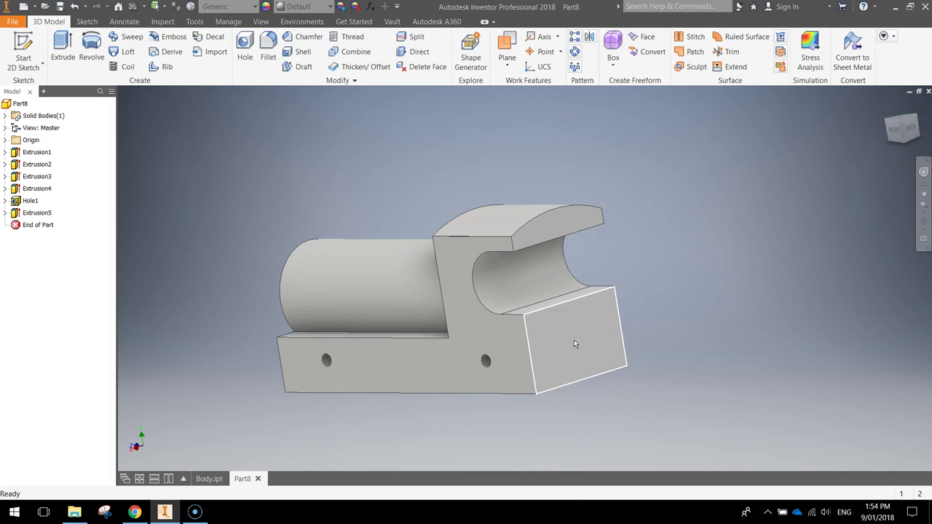
pyautogui.click(591, 358)
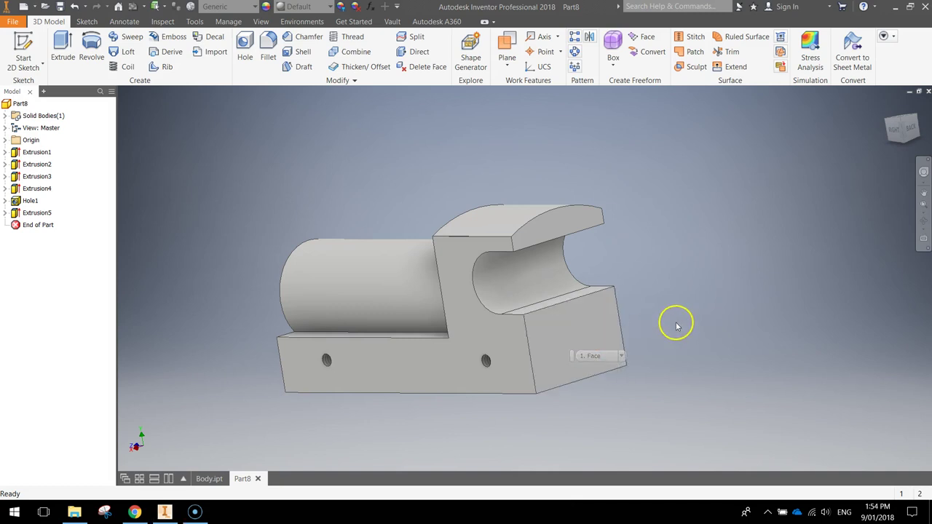
pyautogui.click(23, 42)
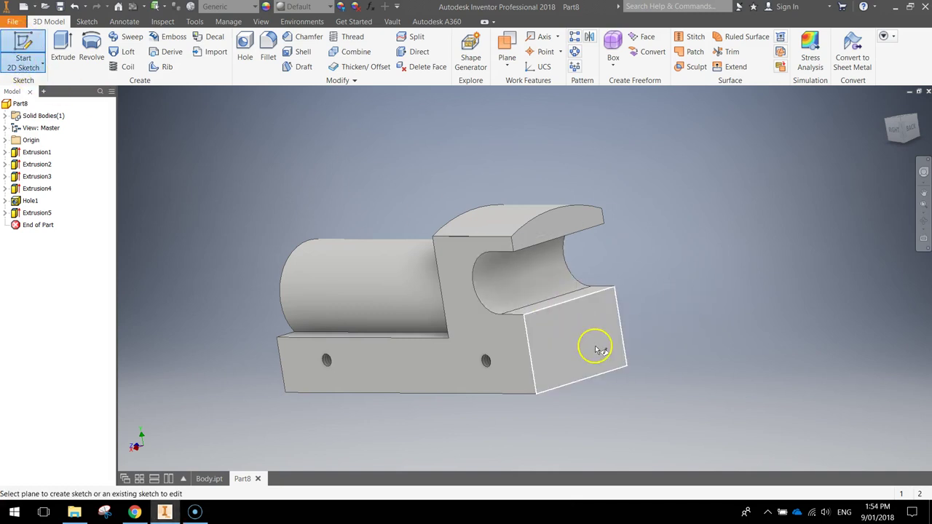
pyautogui.click(574, 327)
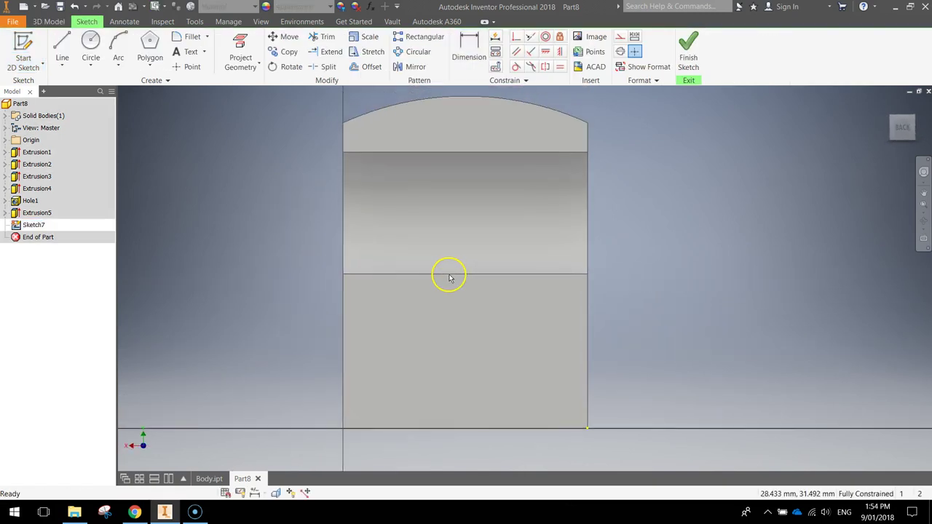
# - Sketch a 6 mm diameter circle near the middle of the lower rear face
pyautogui.click(90, 44)
pyautogui.click(471, 369)
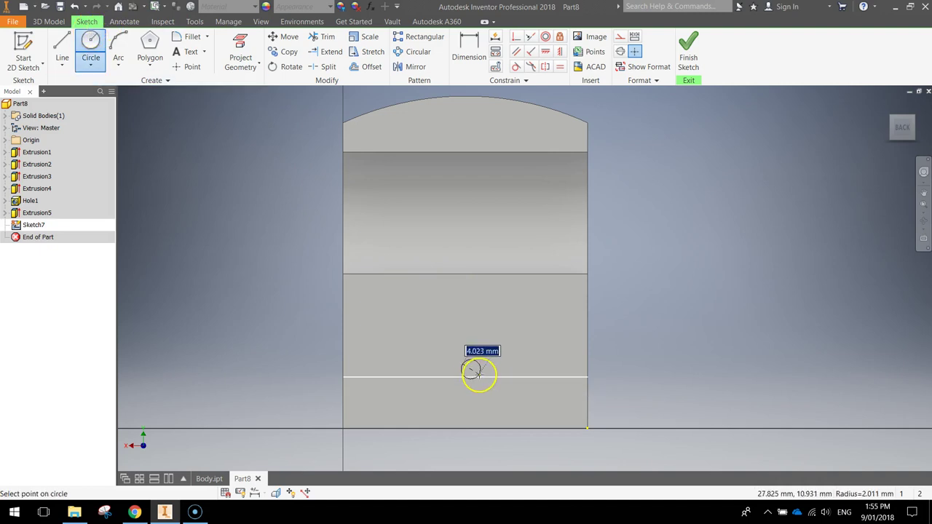
pyautogui.write('4')
pyautogui.press('Return')
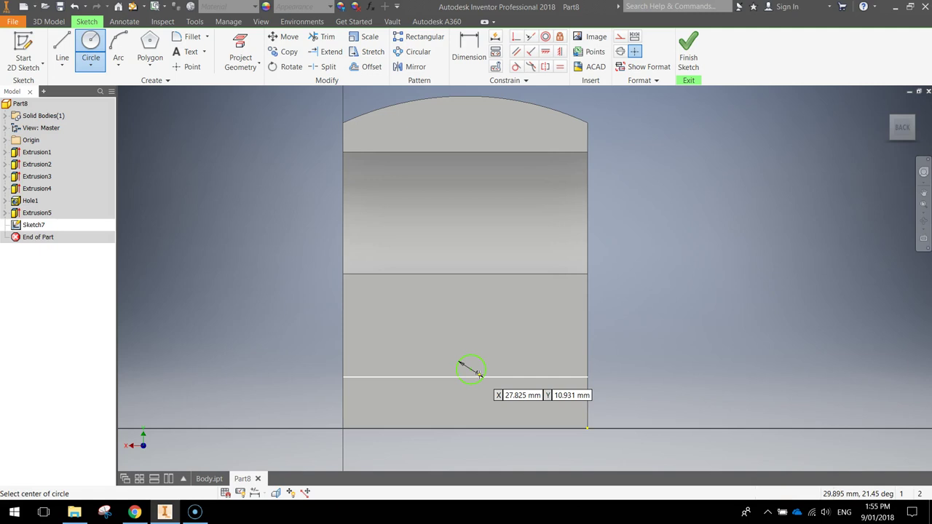
pyautogui.click(88, 51)
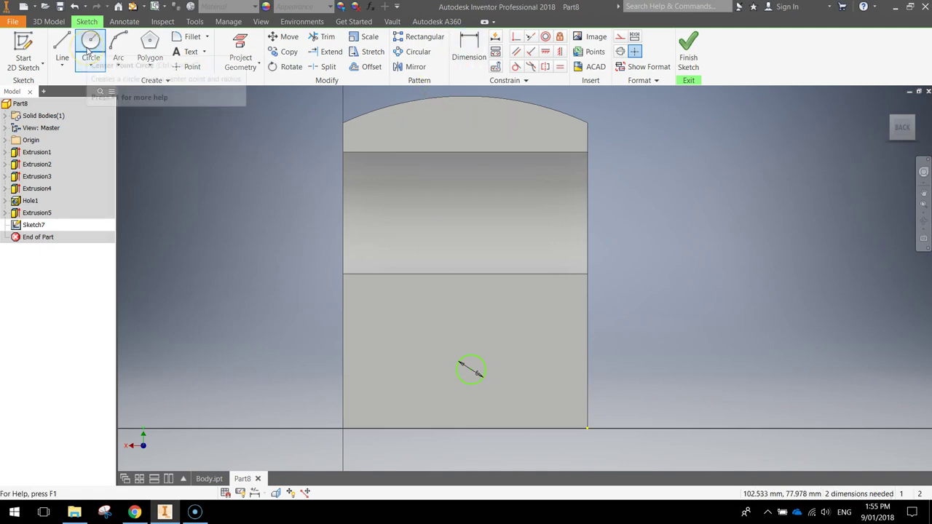
# - Dimension the rear-face circle's centre 9.5 mm above the body's bottom edge
pyautogui.click(464, 51)
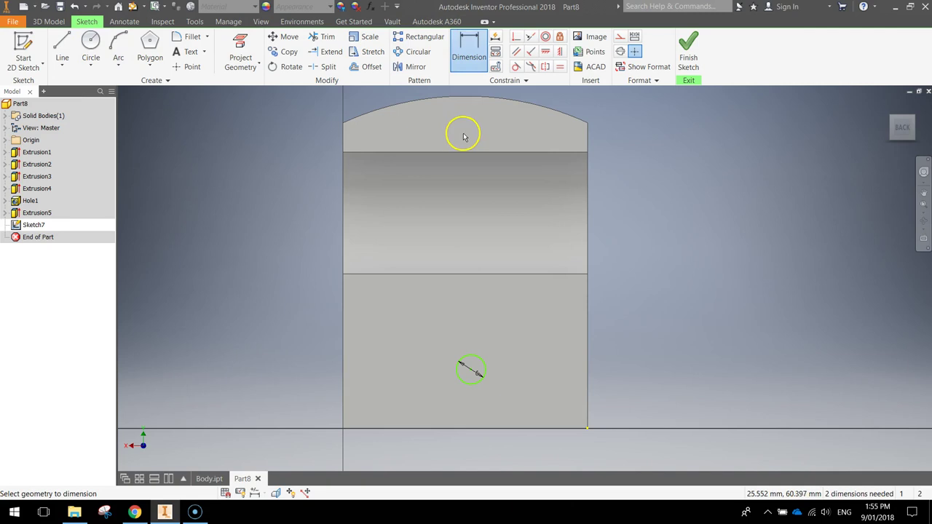
pyautogui.click(471, 371)
pyautogui.click(474, 428)
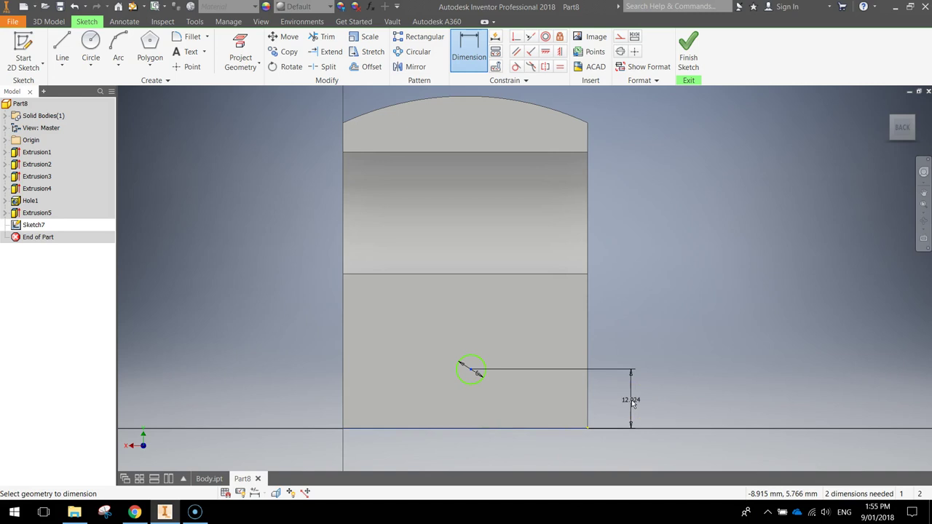
pyautogui.click(623, 397)
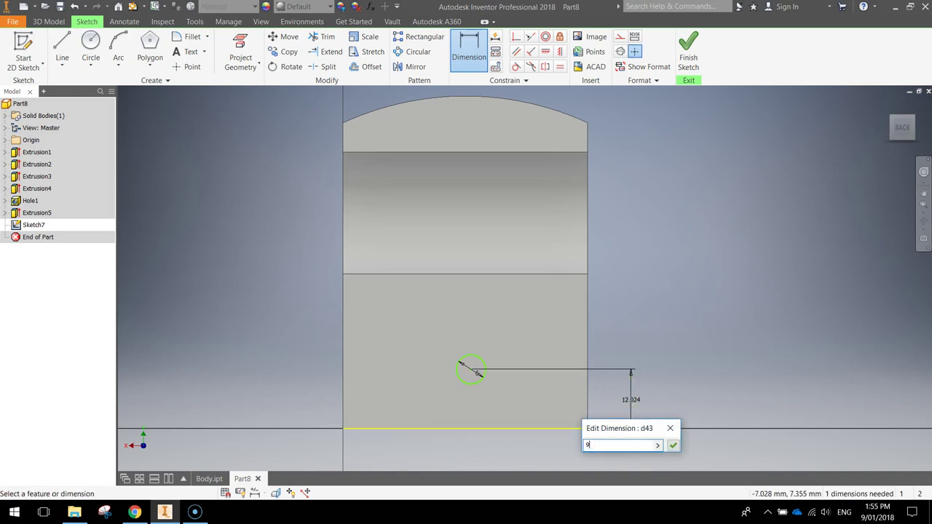
pyautogui.write('9.5')
pyautogui.press('Return')
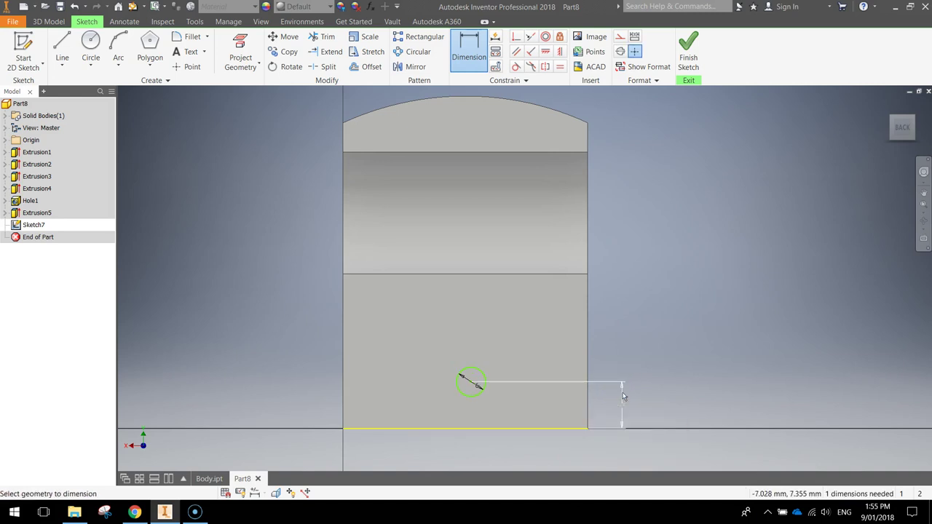
# - Dimension the rear-face circle's centre 25 mm from the body's right edge and finish the sketch
pyautogui.click(469, 384)
pyautogui.click(588, 392)
pyautogui.click(526, 467)
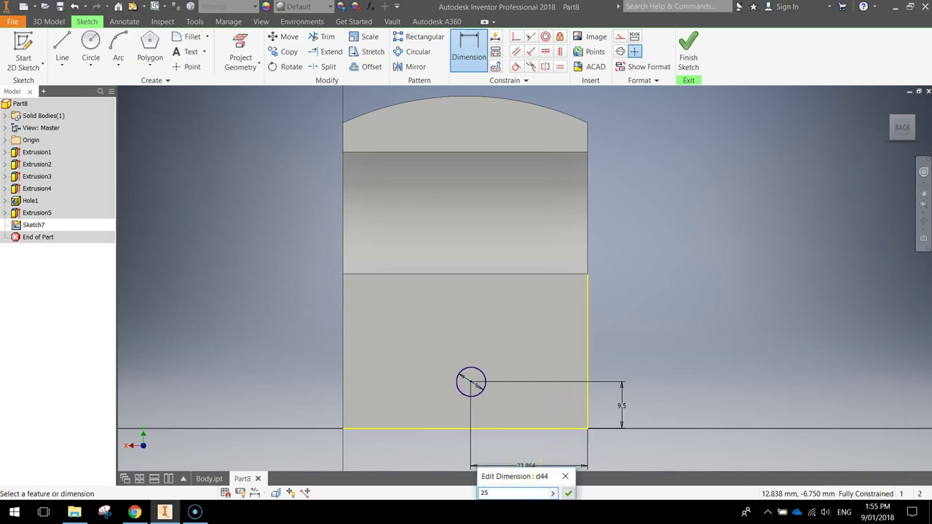
pyautogui.write('25')
pyautogui.press('Return')
pyautogui.scroll(-3, 599, 354)
pyautogui.moveTo(619, 401); pyautogui.dragTo(621, 379, button='middle')
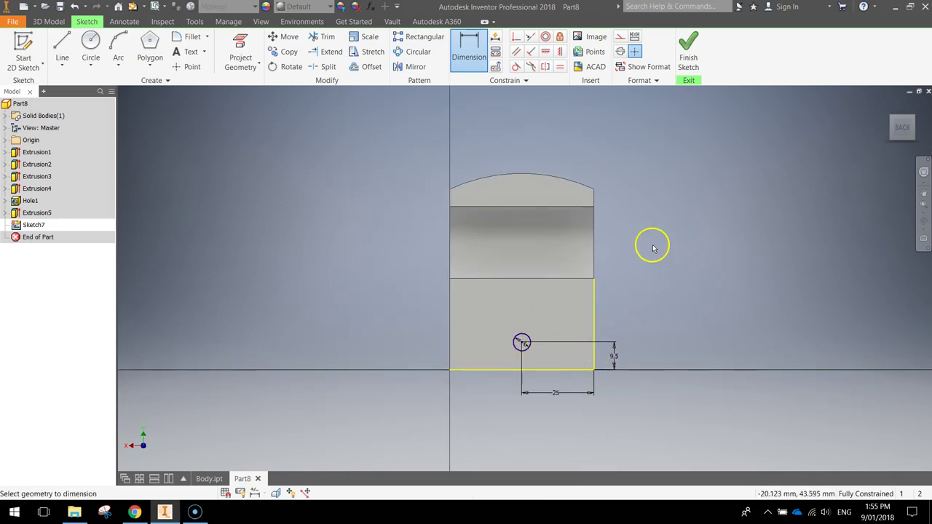
pyautogui.click(690, 45)
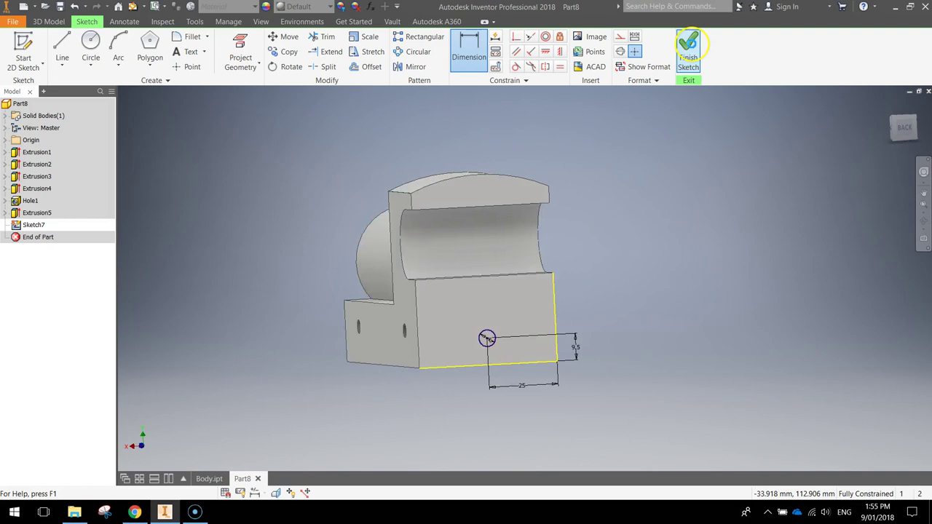
# - Extrude the rear-face circle as a cut 13 mm deep into the body
pyautogui.click(61, 46)
pyautogui.click(246, 218)
pyautogui.write('3')
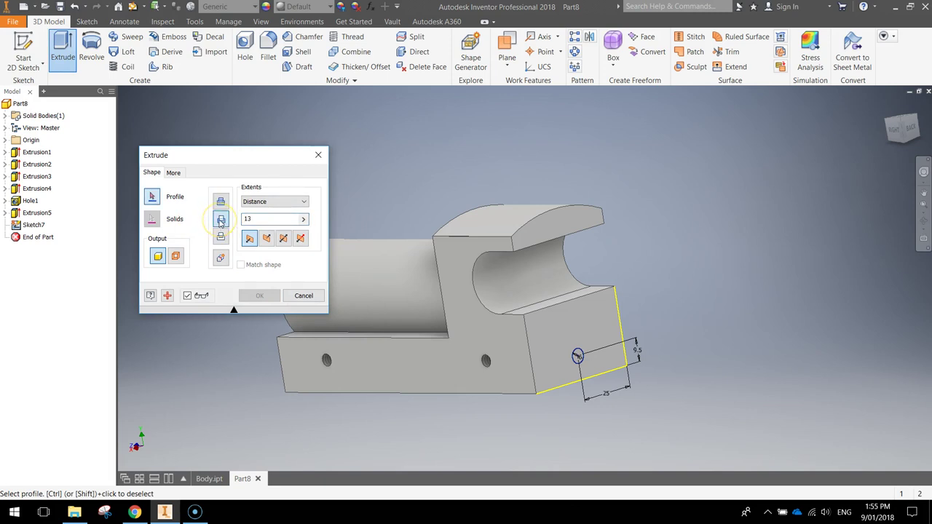
pyautogui.click(577, 358)
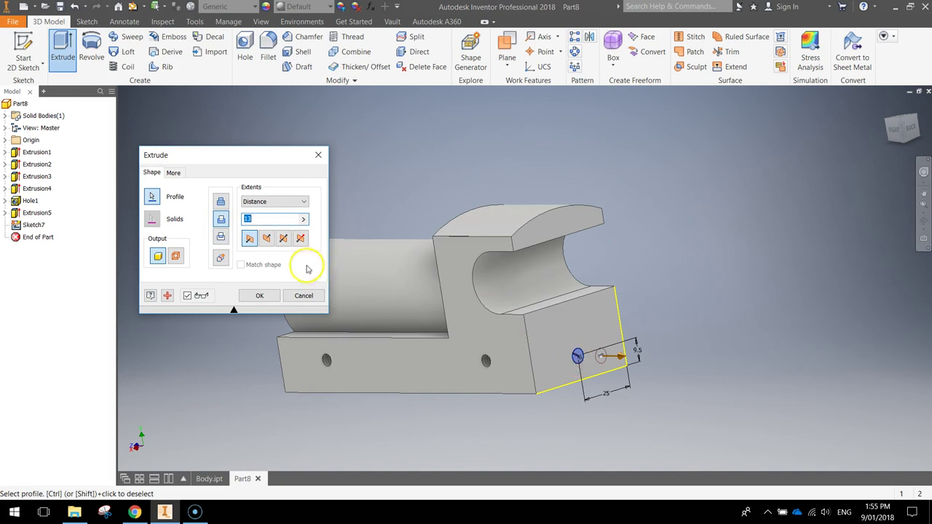
pyautogui.click(266, 240)
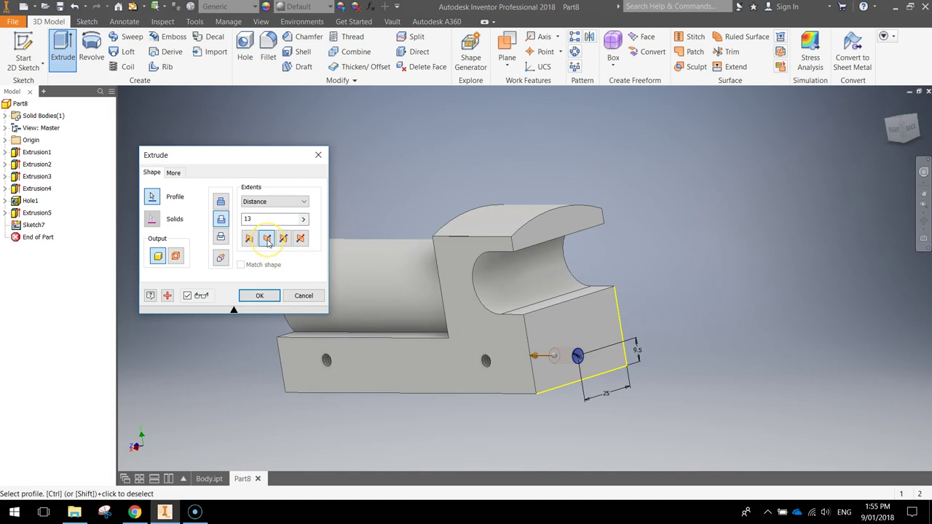
pyautogui.click(260, 296)
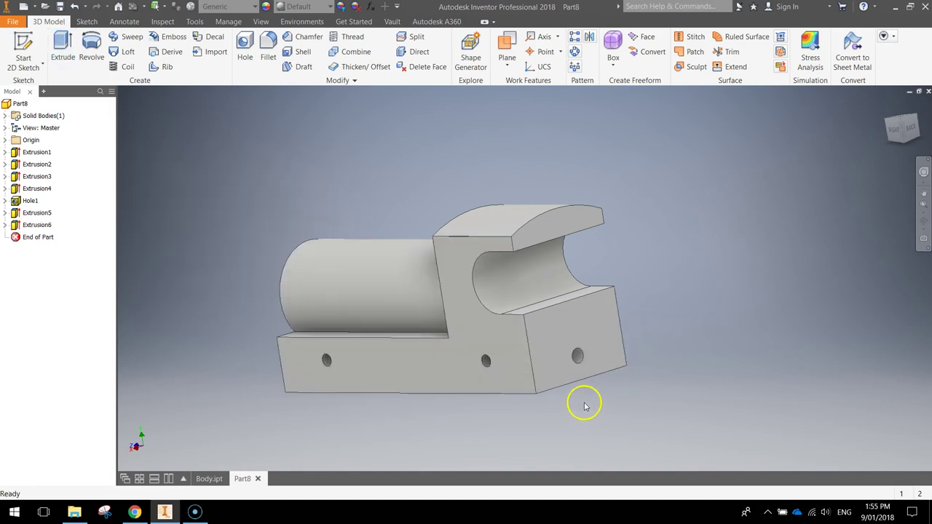
# - Examine the rear, side and front holes of the train body from several angles, ending in an isometric view
pyautogui.moveTo(586, 409); pyautogui.dragTo(599, 364)
pyautogui.press('Escape')
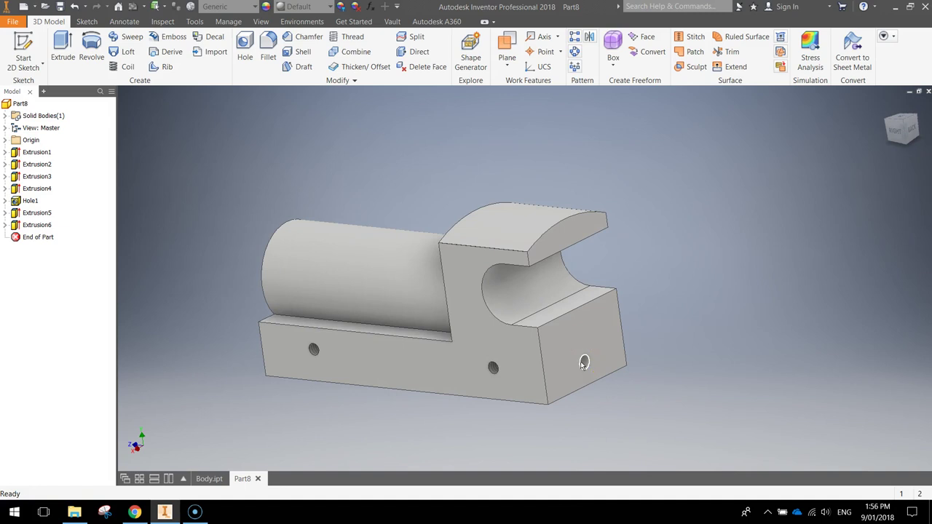
pyautogui.press('F4')
pyautogui.moveTo(354, 331); pyautogui.dragTo(327, 362)
pyautogui.press('Escape')
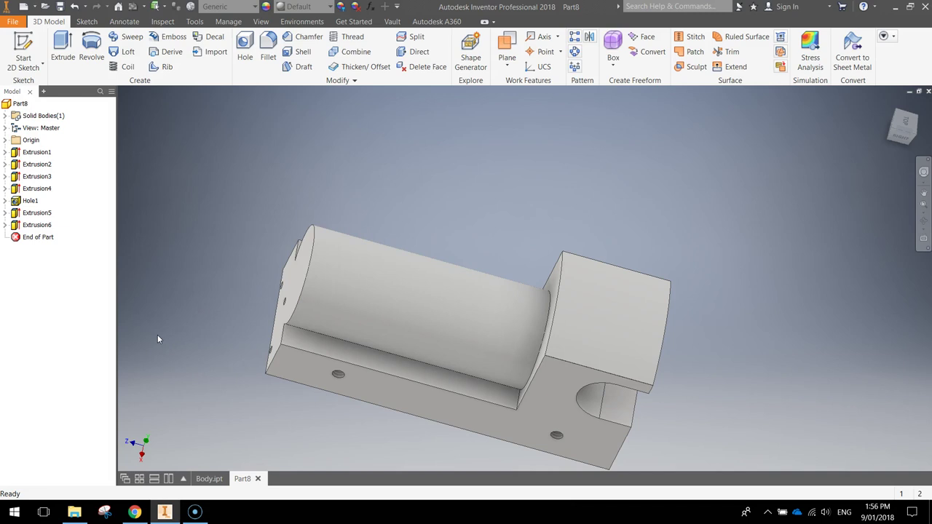
pyautogui.press('F4')
pyautogui.moveTo(711, 362); pyautogui.dragTo(769, 356)
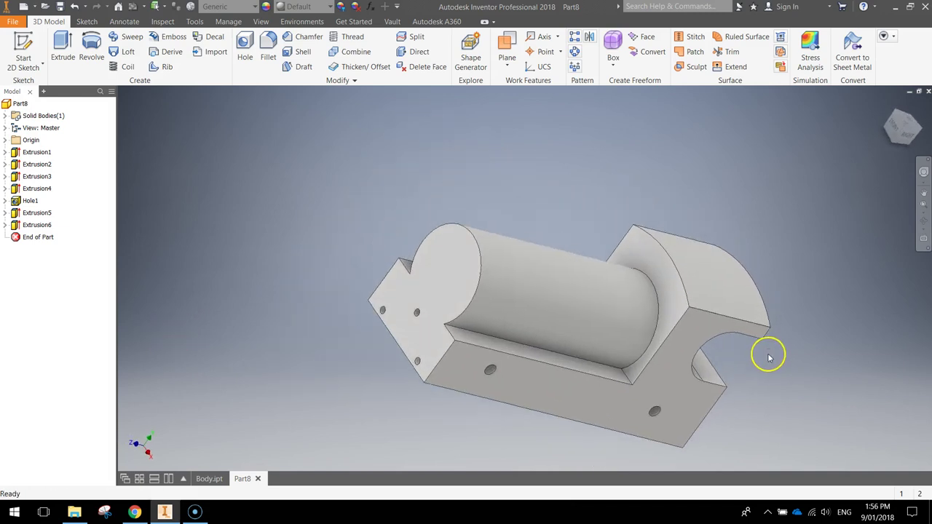
pyautogui.click(904, 124)
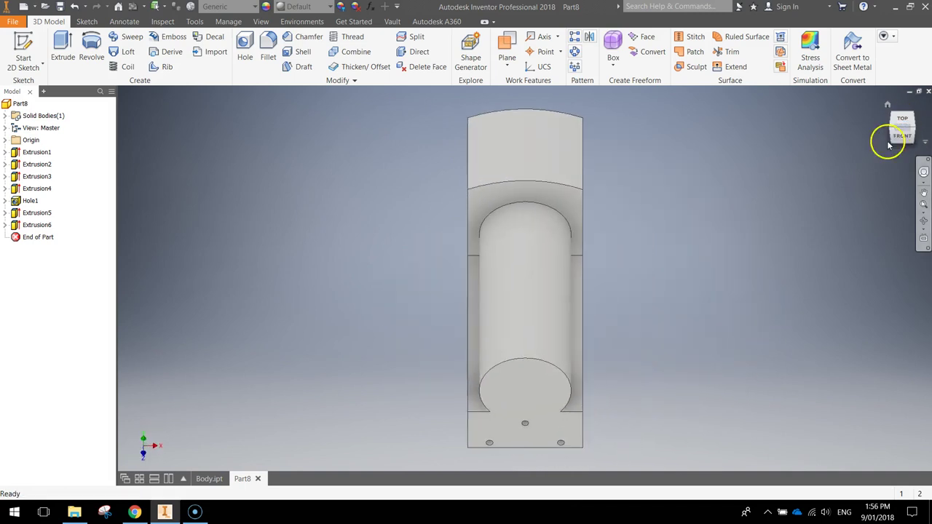
pyautogui.click(914, 130)
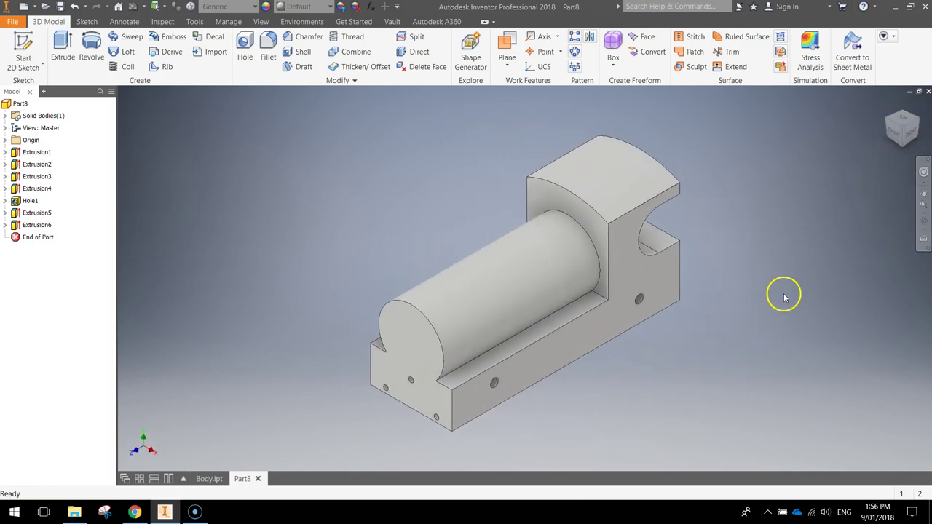
# - Create a work plane tangent to the top of the cylindrical boiler and parallel to the body's bottom face
pyautogui.click(507, 61)
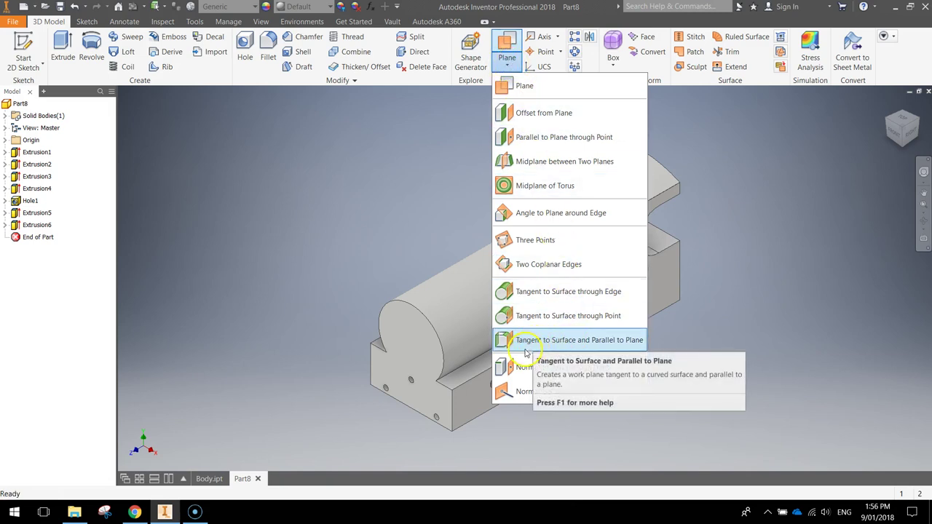
pyautogui.click(588, 340)
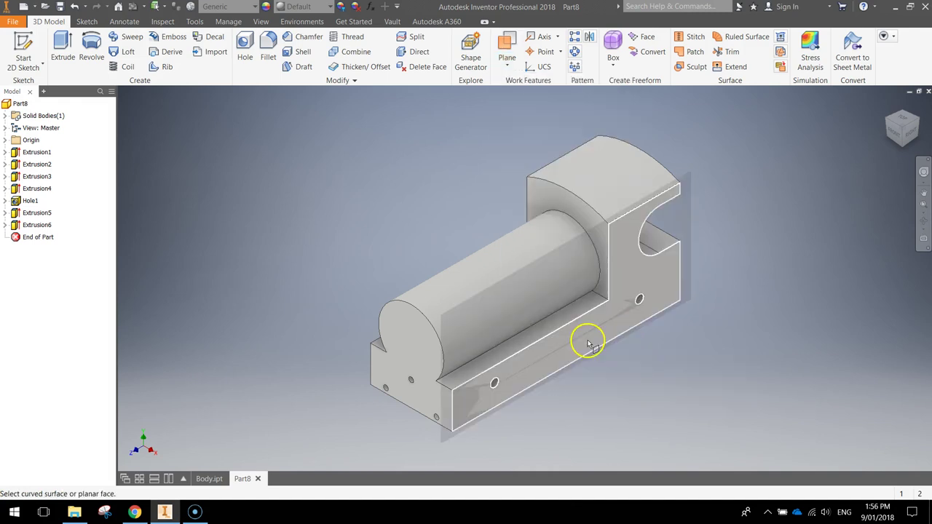
pyautogui.click(488, 278)
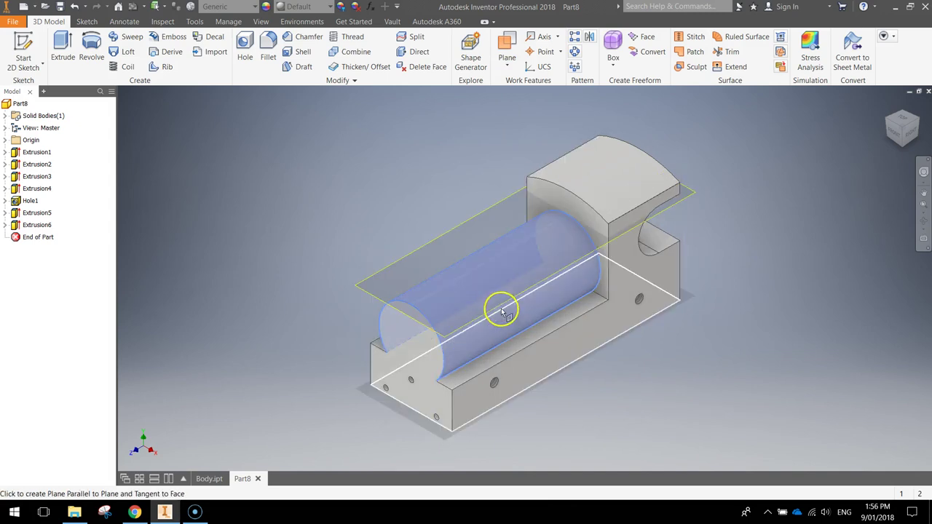
pyautogui.click(513, 350)
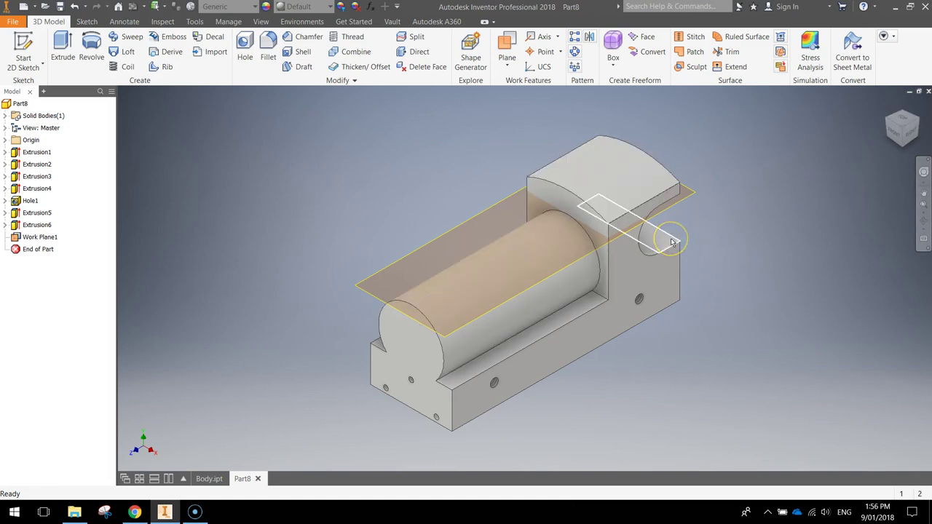
pyautogui.click(687, 256)
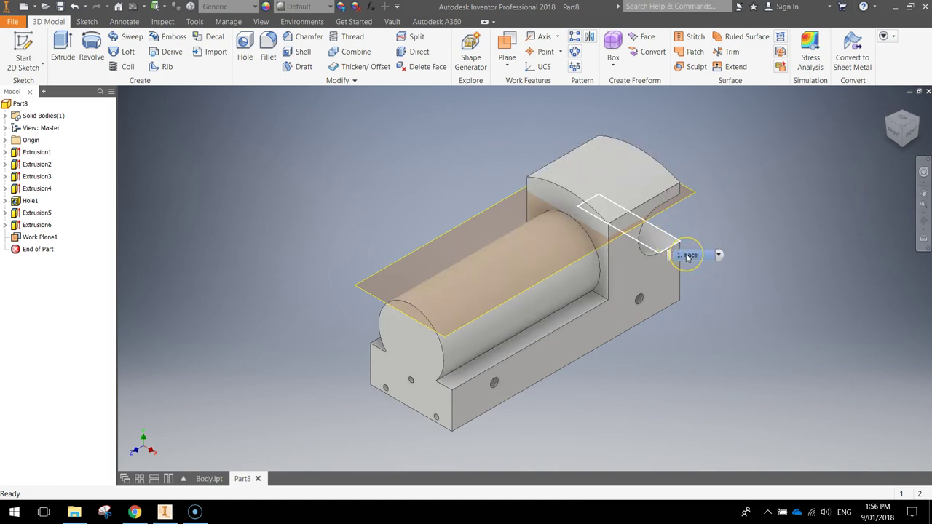
pyautogui.click(526, 254)
pyautogui.click(493, 228)
pyautogui.click(851, 274)
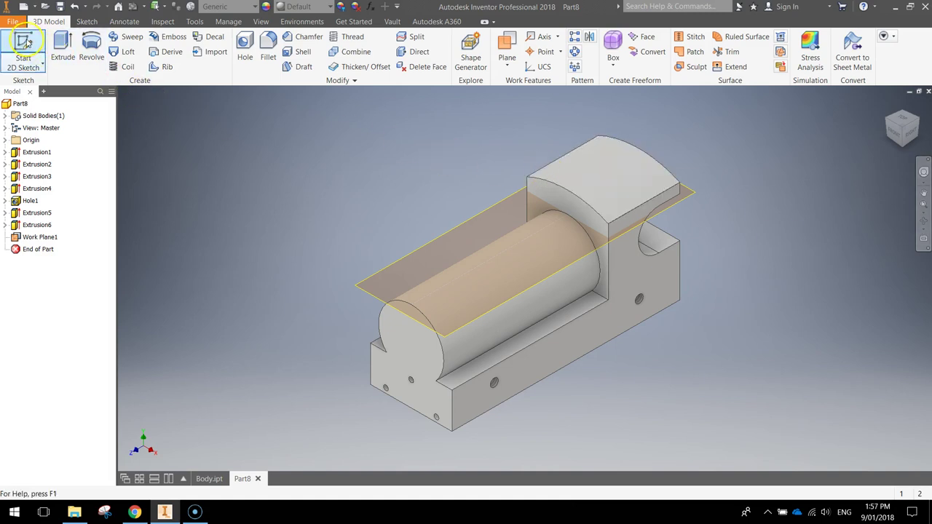
# - Start a 2D sketch on the work plane tangent to the boiler
pyautogui.click(26, 44)
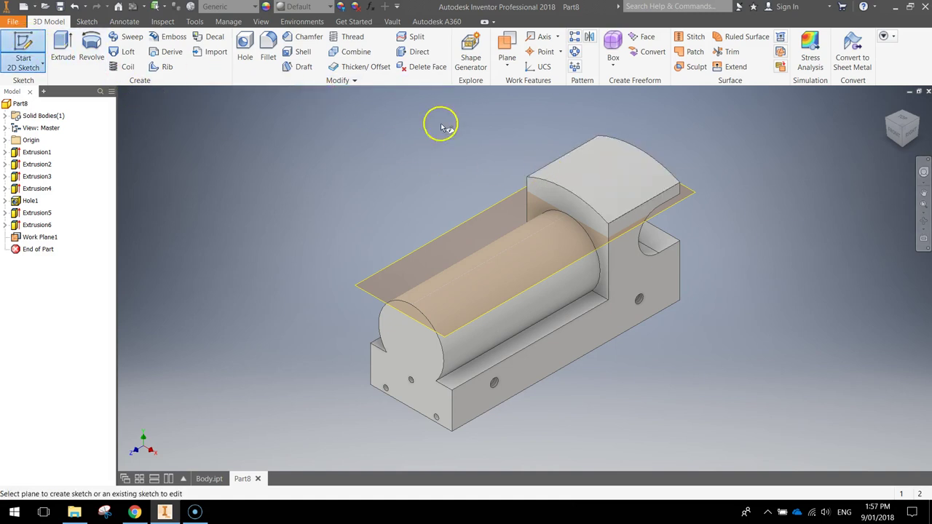
pyautogui.click(691, 194)
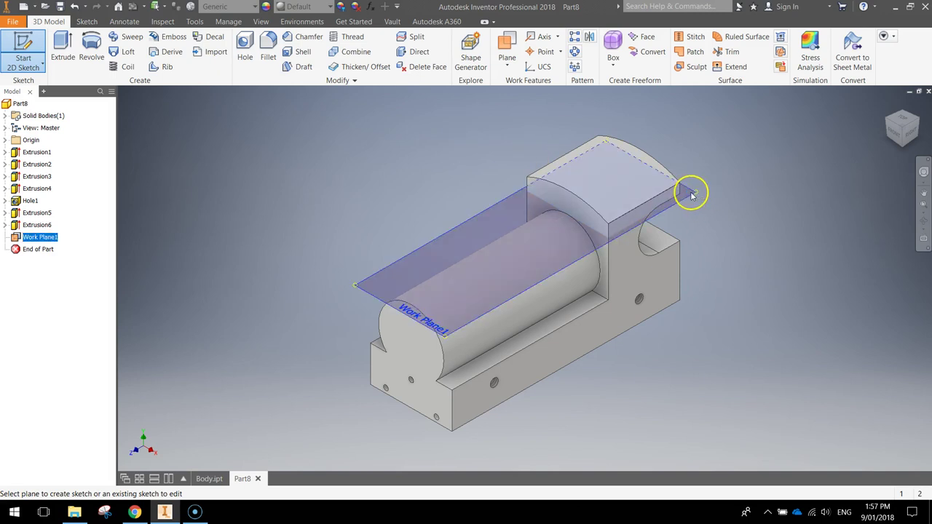
pyautogui.moveTo(677, 216); pyautogui.dragTo(570, 310, button='middle')
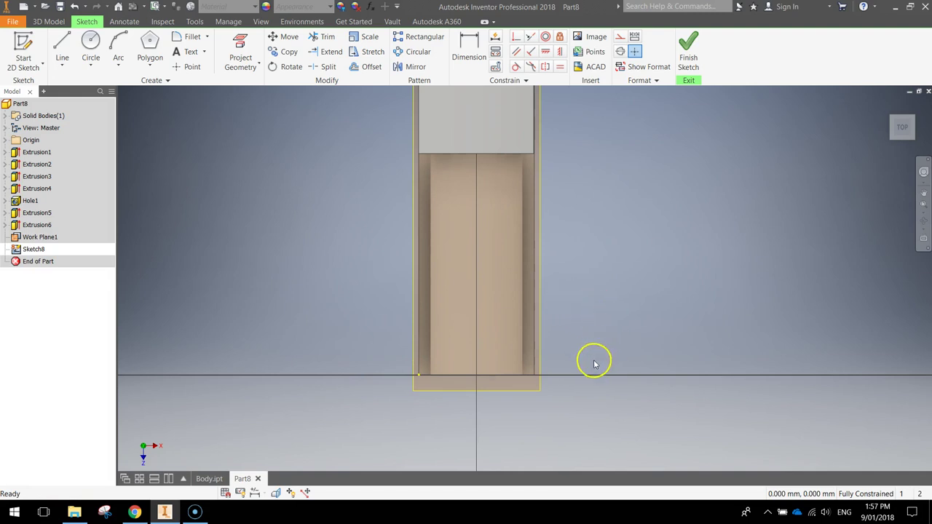
pyautogui.moveTo(593, 380)
pyautogui.keyDown('shift'); pyautogui.mouseDown(button='middle')
pyautogui.moveTo(537, 347)
pyautogui.moveTo(553, 340)
pyautogui.mouseUp(button='middle'); pyautogui.keyUp('shift')
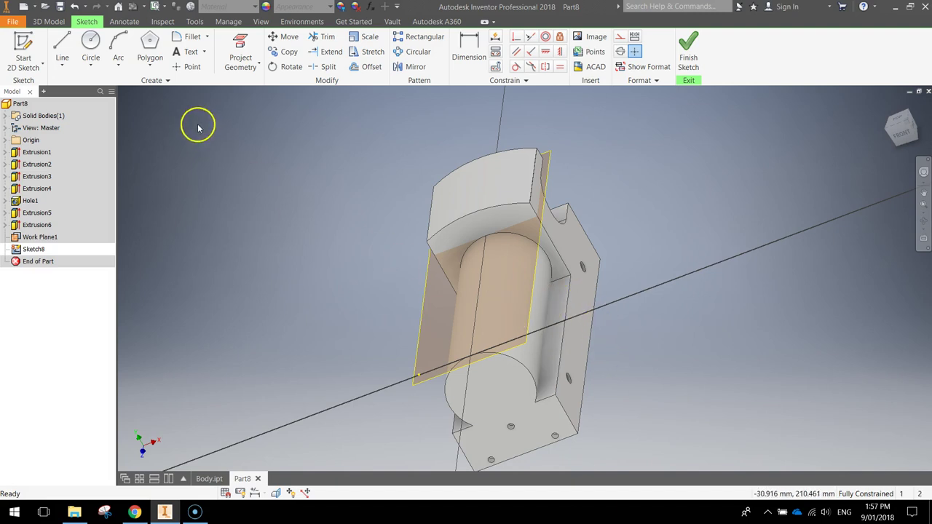
pyautogui.moveTo(419, 327); pyautogui.dragTo(414, 301, button='middle')
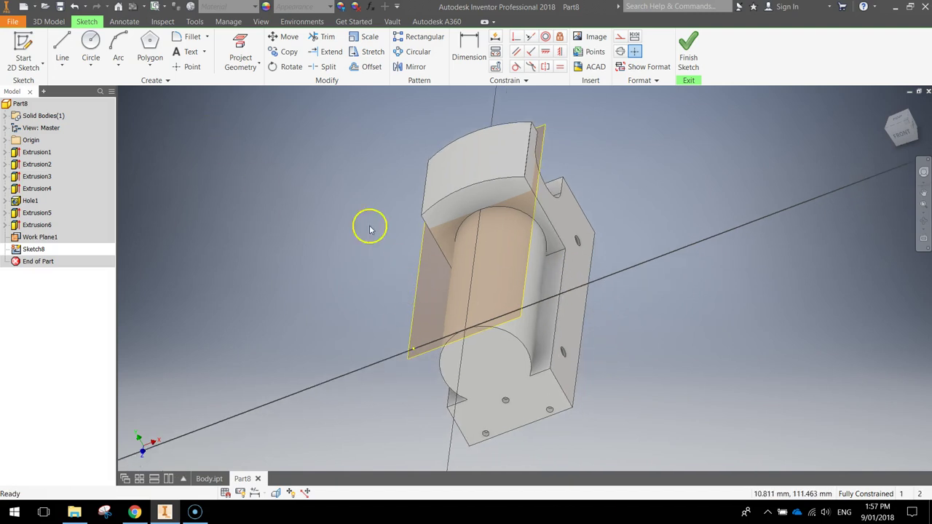
# - Project the front and long side edges of the body's base into the work plane sketch
pyautogui.click(240, 46)
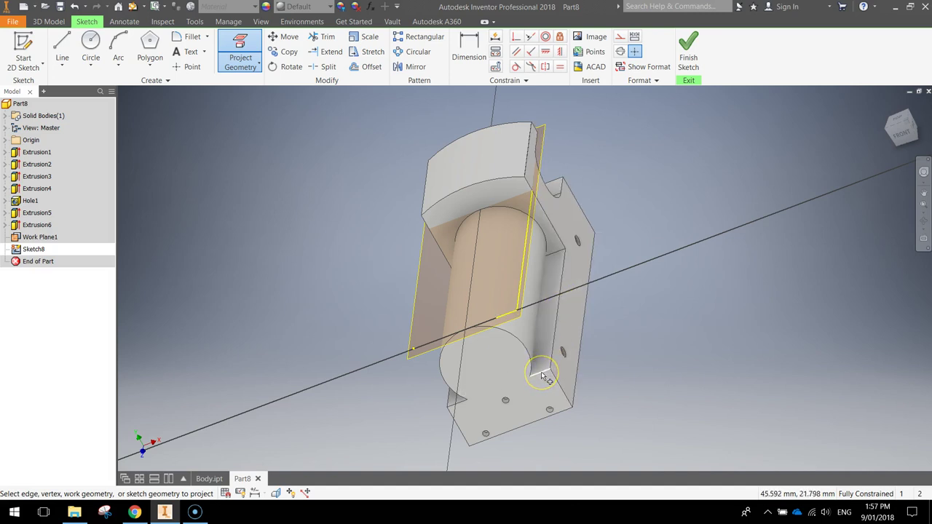
pyautogui.click(522, 352)
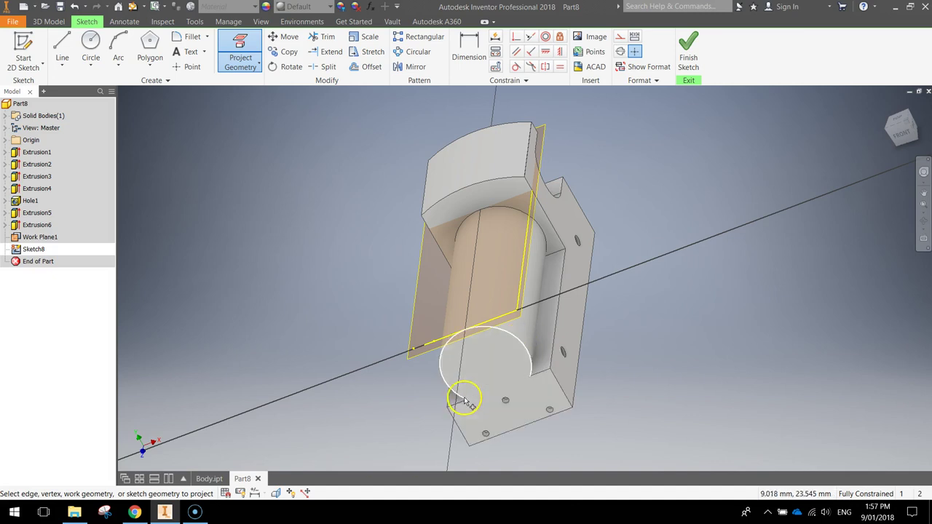
pyautogui.keyDown('shift'); pyautogui.moveTo(459, 408); pyautogui.dragTo(472, 395, button='middle'); pyautogui.keyUp('shift')
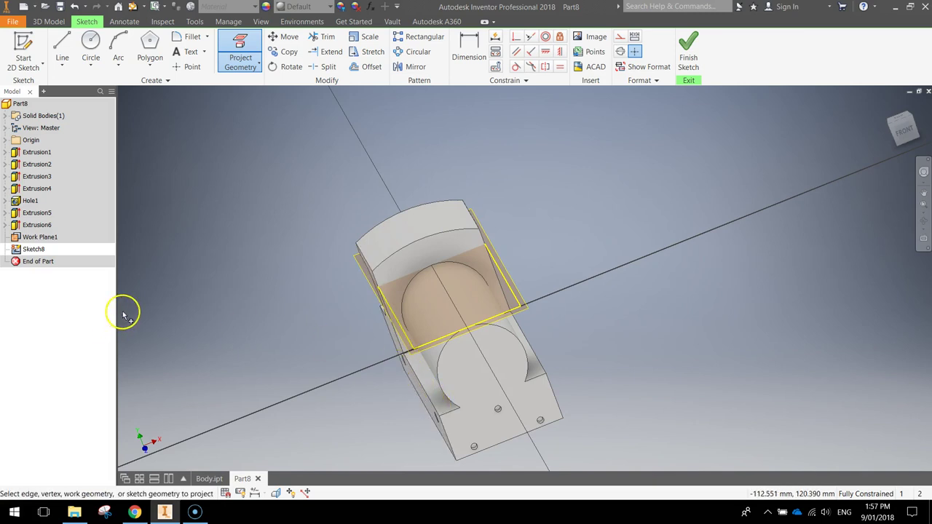
pyautogui.keyDown('shift'); pyautogui.moveTo(208, 299); pyautogui.dragTo(236, 326, button='middle'); pyautogui.keyUp('shift')
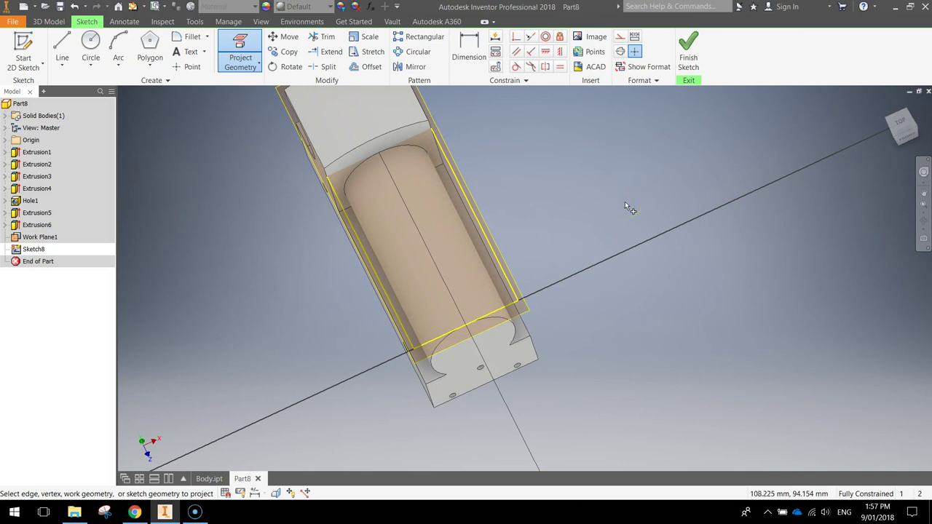
pyautogui.click(559, 233)
pyautogui.click(375, 206)
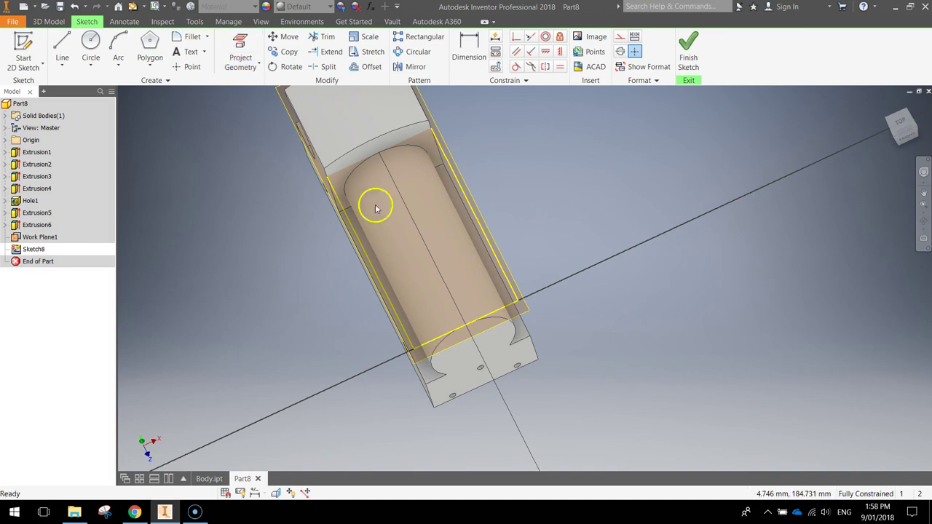
pyautogui.click(240, 59)
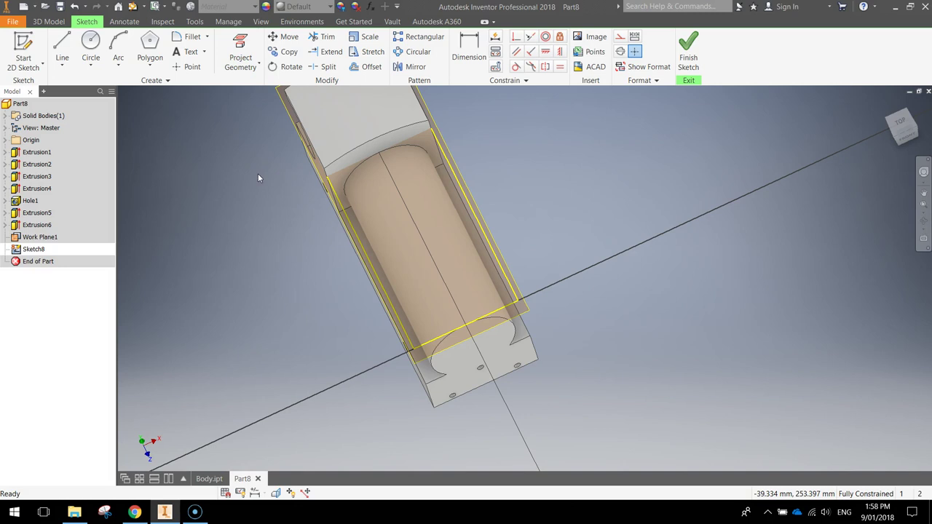
# - Sketch a 13 mm diameter circle on the boiler's centreline near its front end, viewing the sketch plane from above, and finish the sketch
pyautogui.click(902, 123)
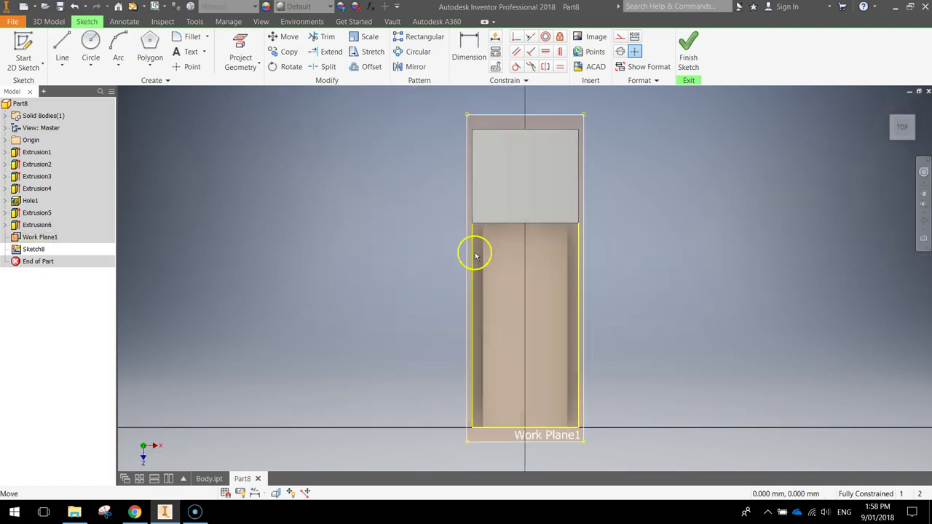
pyautogui.click(93, 47)
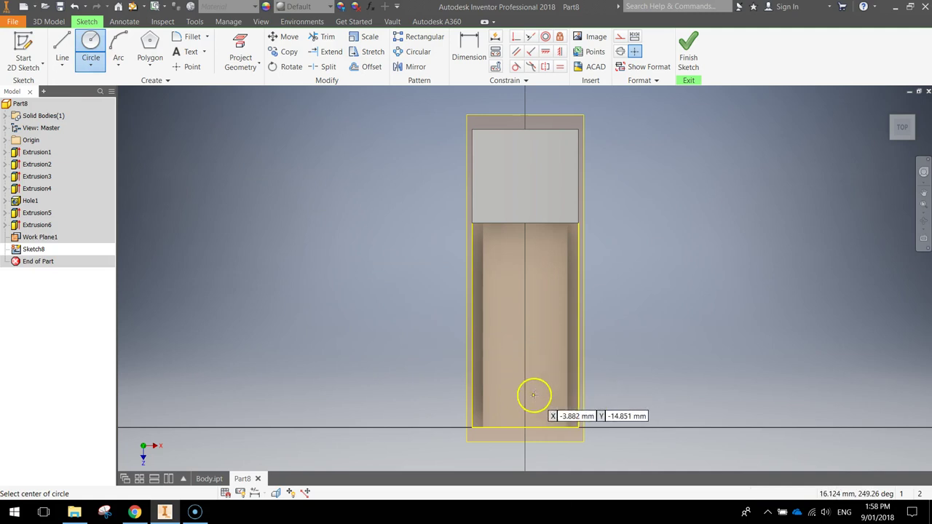
pyautogui.click(524, 393)
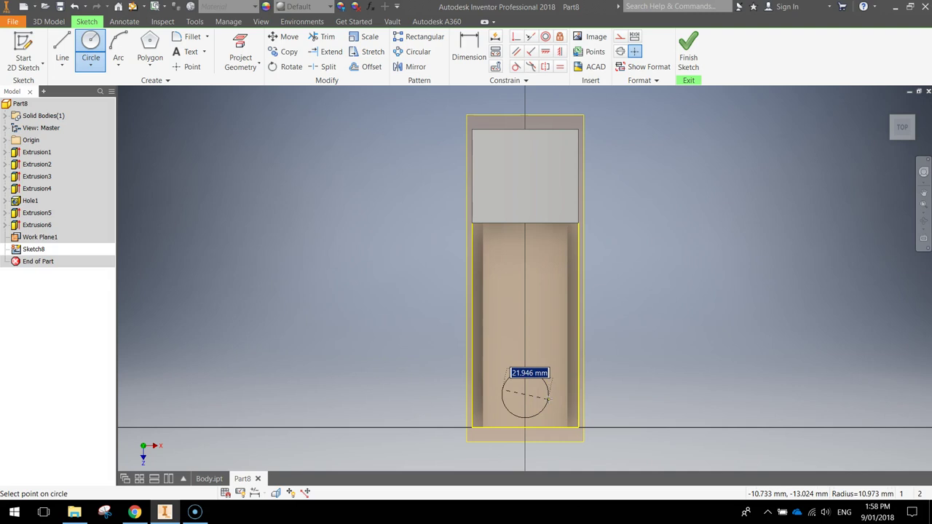
pyautogui.press('Return')
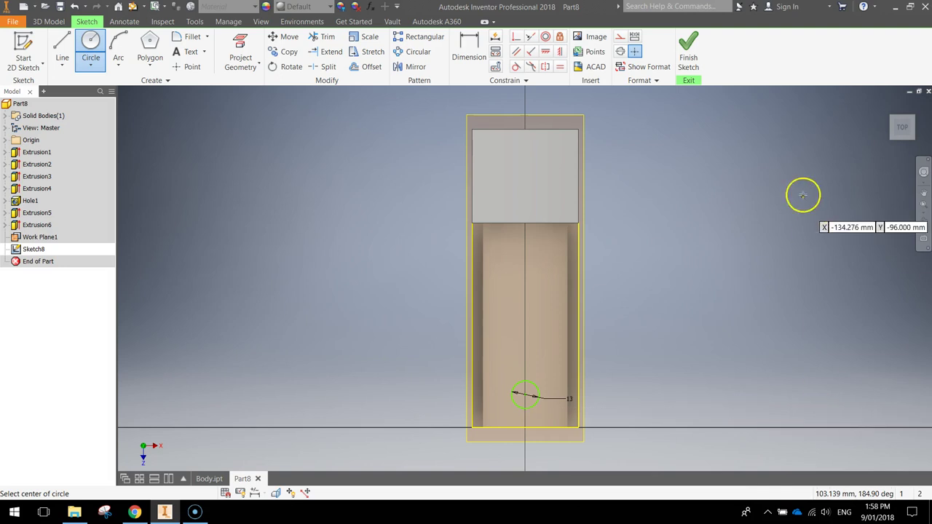
pyautogui.click(684, 48)
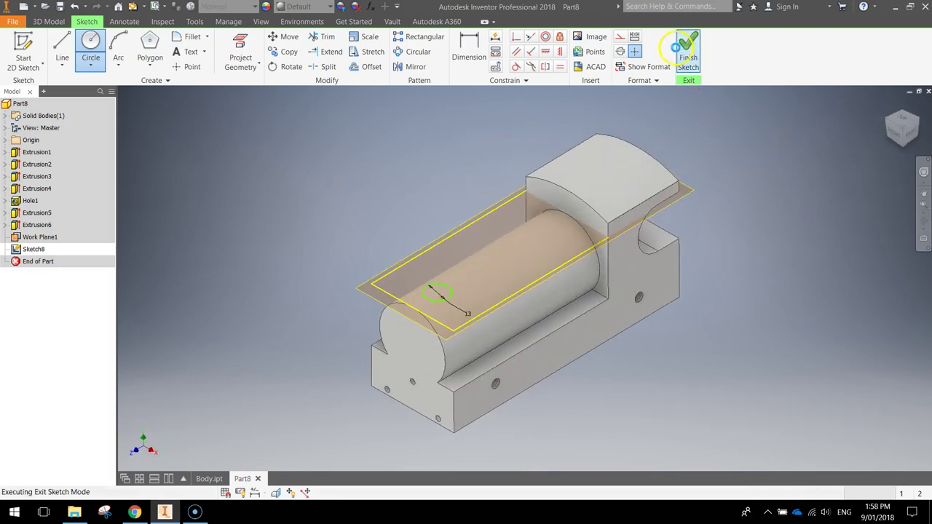
# - Cut-extrude the 13 mm circle 6 mm down into the boiler to form the funnel hole
pyautogui.click(63, 52)
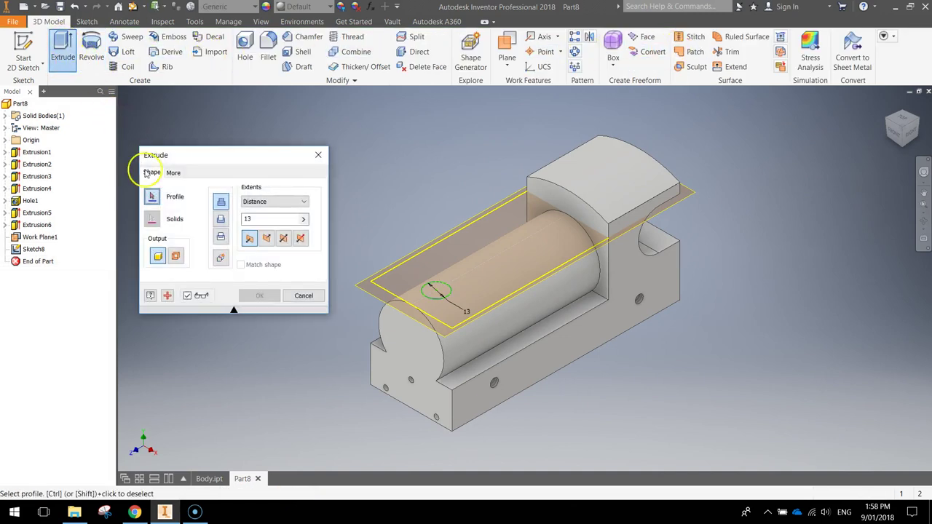
pyautogui.click(222, 219)
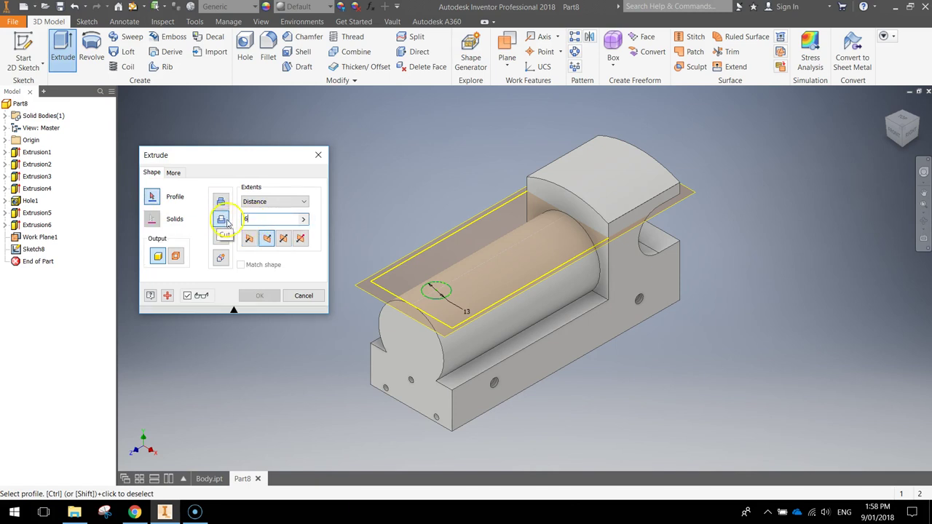
pyautogui.click(439, 294)
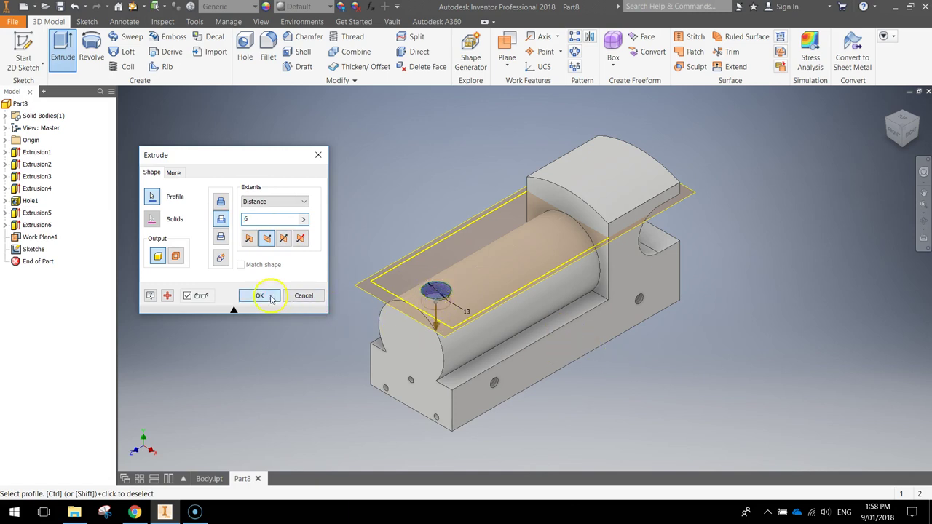
pyautogui.click(258, 296)
# - Hide the work plane tangent to the top of the boiler
pyautogui.moveTo(443, 316)
pyautogui.keyDown('shift'); pyautogui.mouseDown(button='middle')
pyautogui.moveTo(437, 360)
pyautogui.moveTo(439, 303)
pyautogui.mouseUp(button='middle'); pyautogui.keyUp('shift')
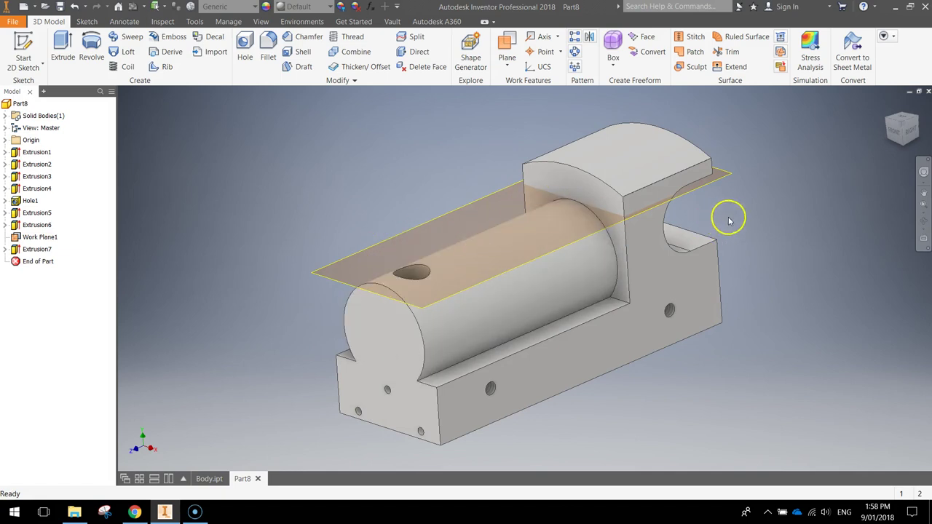
pyautogui.rightClick(729, 177)
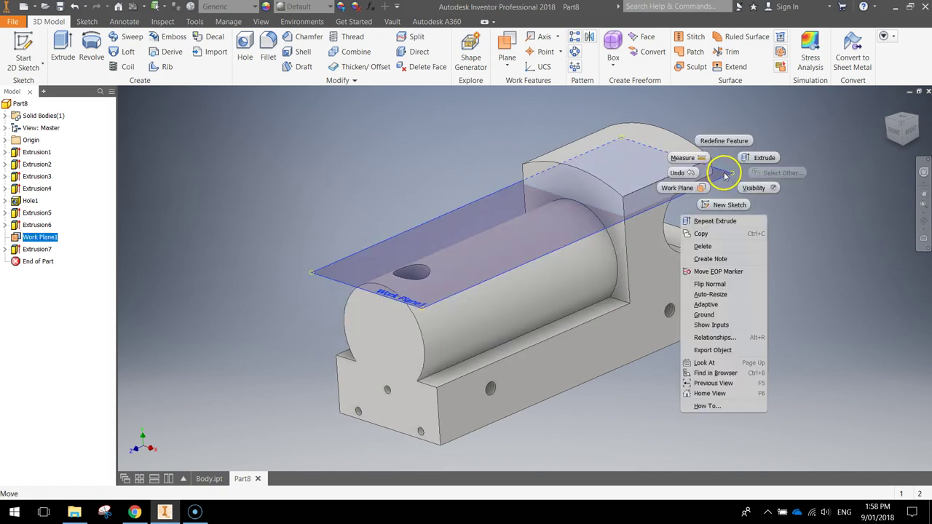
pyautogui.click(773, 189)
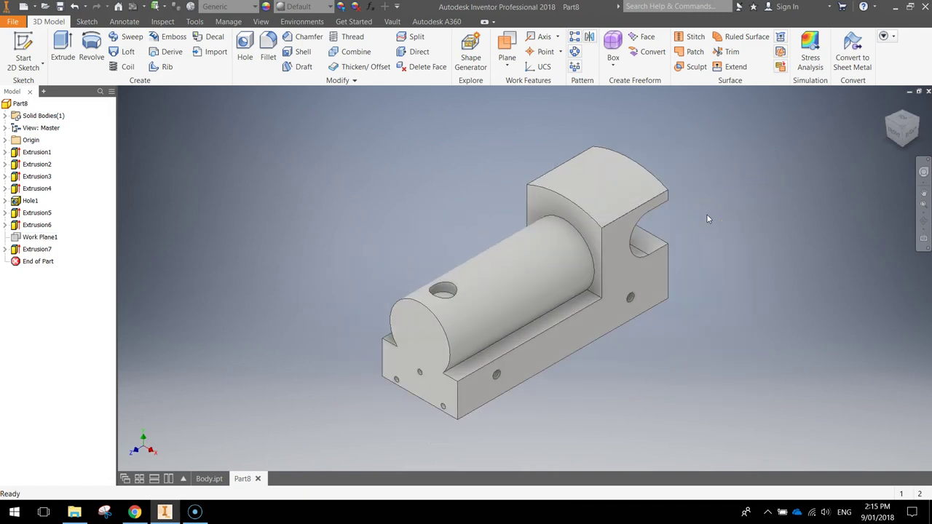
pyautogui.click(718, 221)
# - Fillet the outer edges of the boiler and base front face and the long upper edges of the base with a 2 mm radius
pyautogui.click(267, 42)
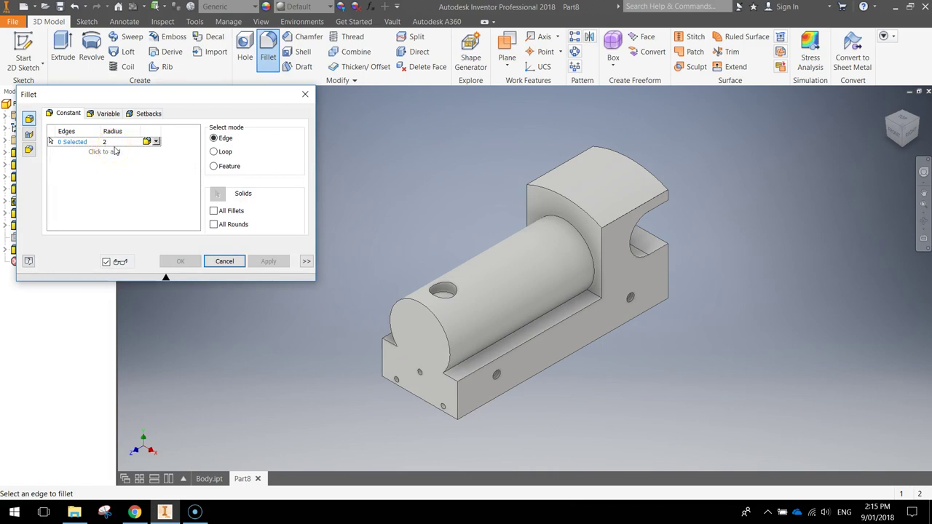
pyautogui.keyDown('shift'); pyautogui.moveTo(420, 312); pyautogui.dragTo(502, 348, button='middle'); pyautogui.keyUp('shift')
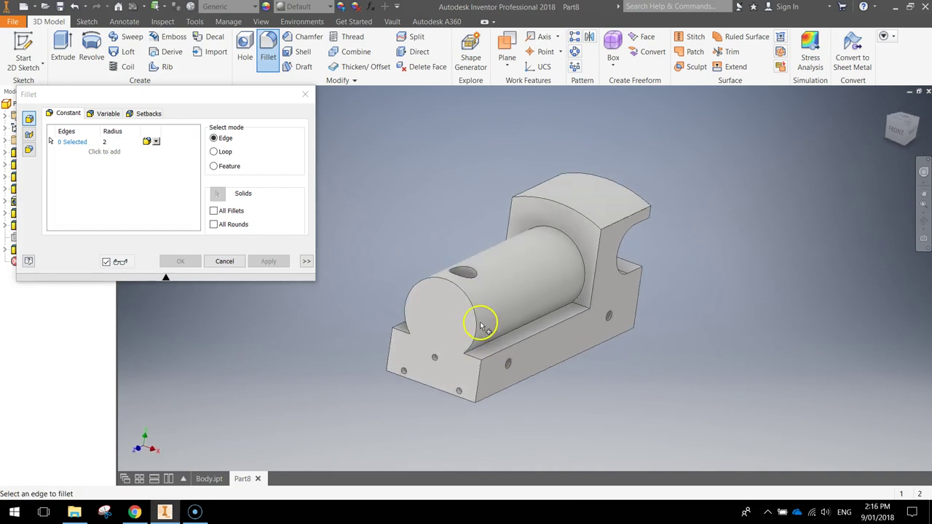
pyautogui.click(478, 322)
pyautogui.click(474, 358)
pyautogui.click(476, 374)
pyautogui.click(452, 398)
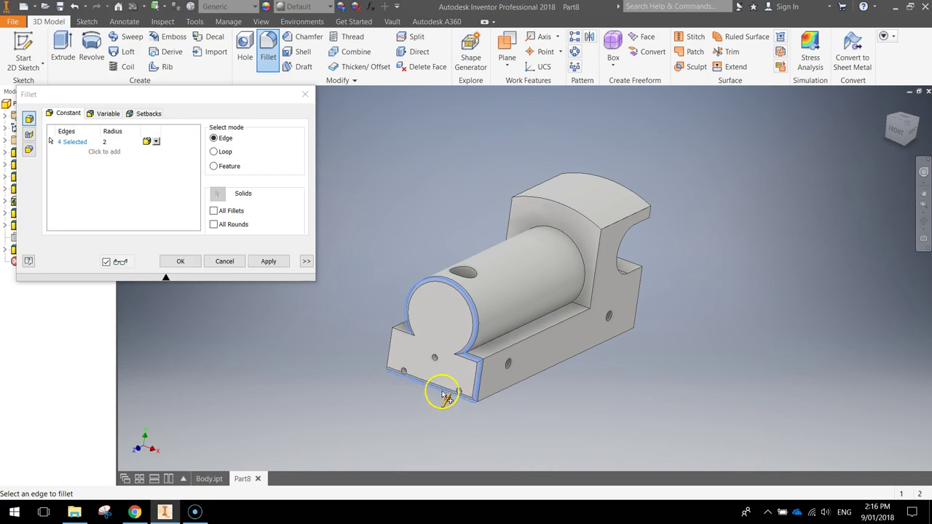
pyautogui.click(397, 335)
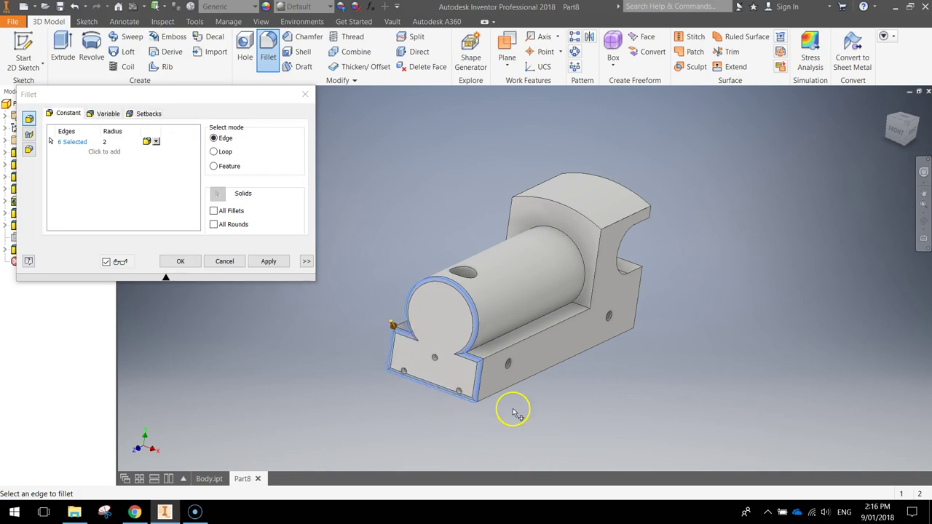
pyautogui.click(492, 352)
pyautogui.click(401, 331)
pyautogui.click(399, 328)
pyautogui.click(268, 261)
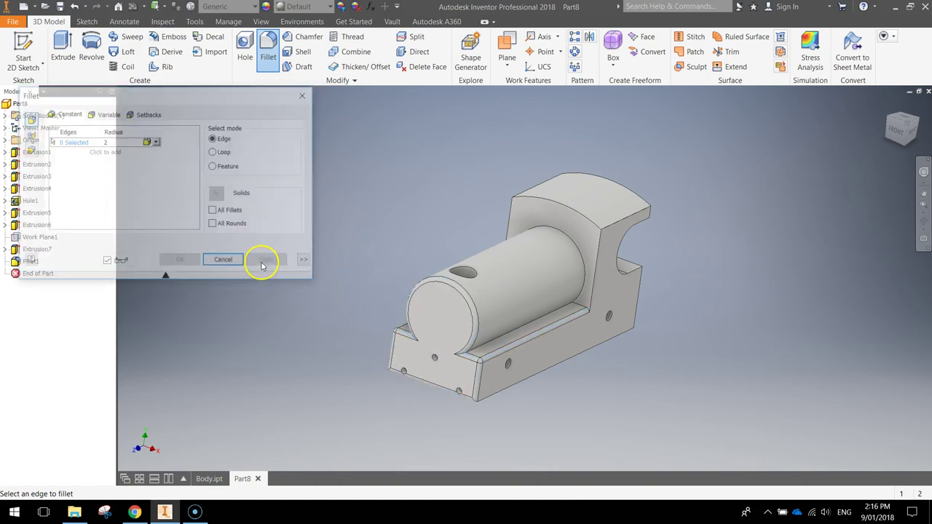
# - Fillet the base's long bottom edges and the cab's front, side cutout and remaining side edges with a 2 mm radius
pyautogui.keyDown('shift'); pyautogui.moveTo(535, 423); pyautogui.dragTo(449, 375, button='middle'); pyautogui.keyUp('shift')
pyautogui.click(459, 352)
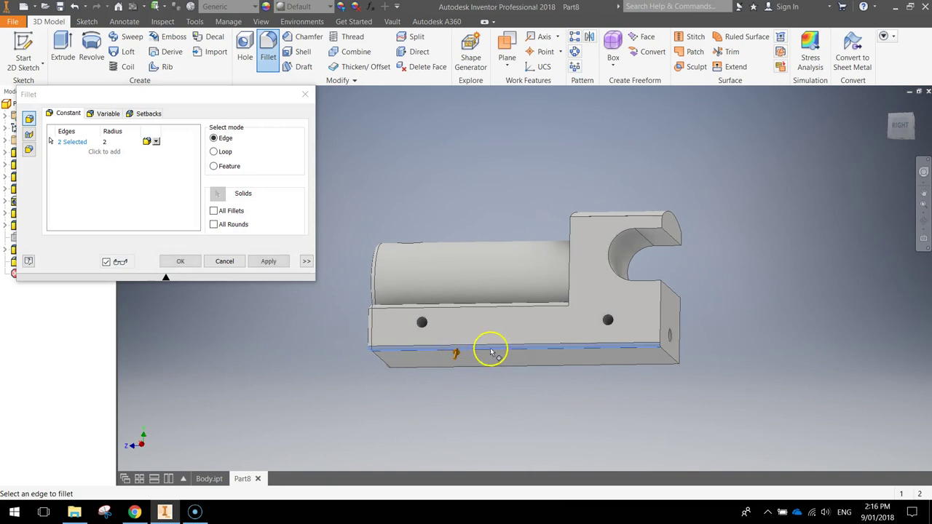
pyautogui.keyDown('shift'); pyautogui.moveTo(584, 314); pyautogui.dragTo(643, 337, button='middle'); pyautogui.keyUp('shift')
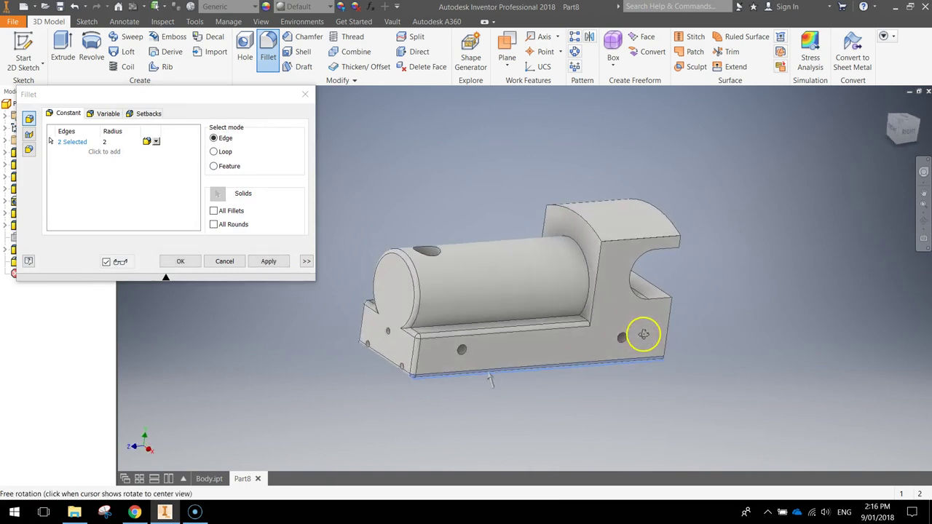
pyautogui.click(587, 229)
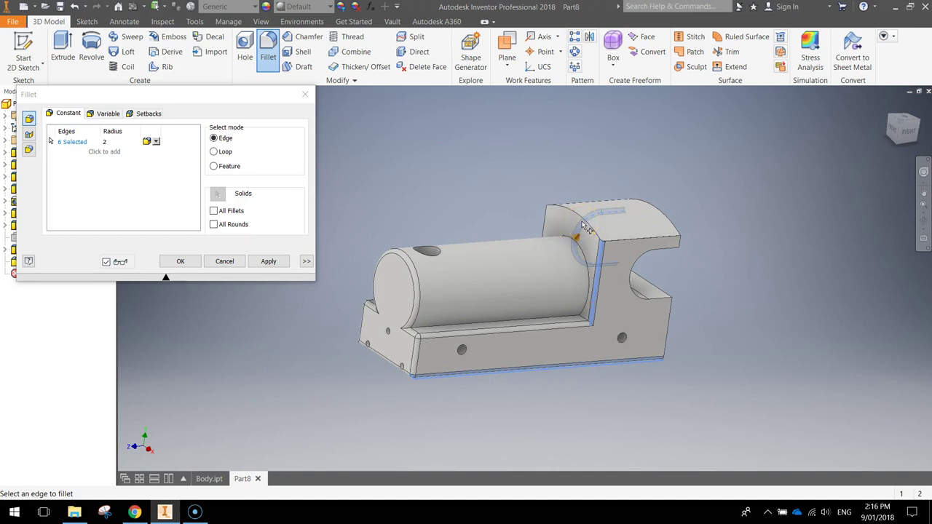
pyautogui.click(650, 256)
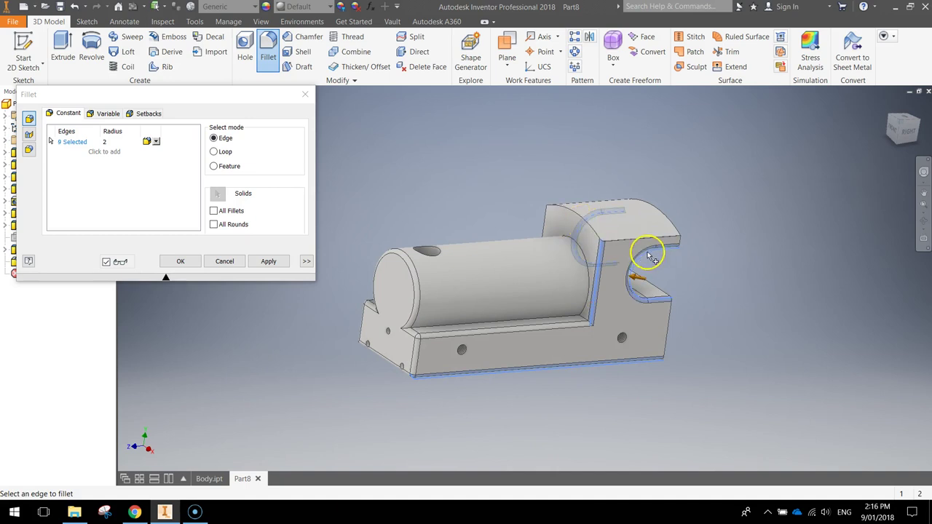
pyautogui.click(564, 209)
pyautogui.click(546, 223)
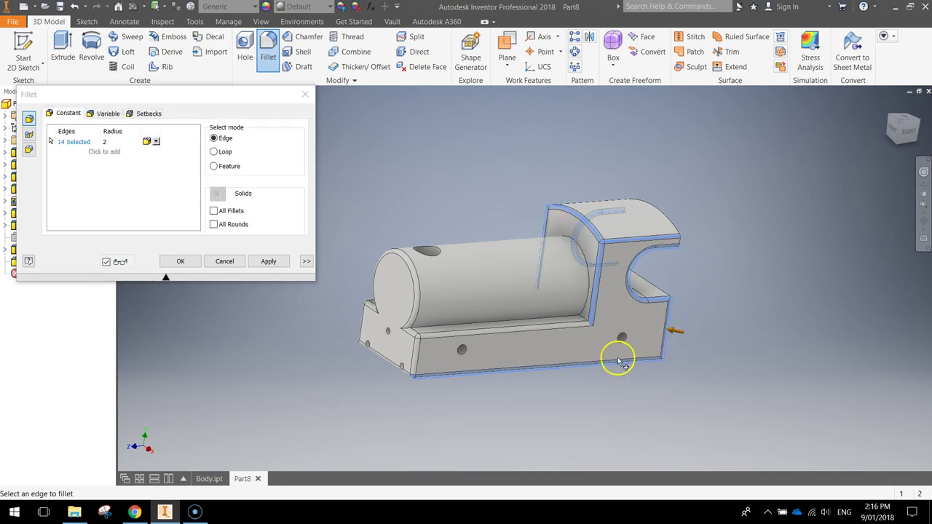
pyautogui.click(266, 261)
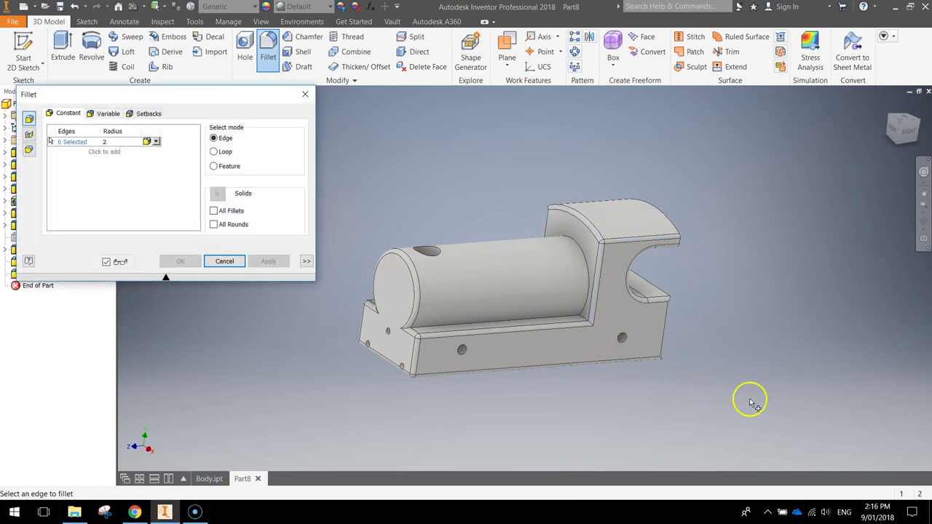
# - Fillet the edges around the rear end of the cab roof with a 2 mm radius
pyautogui.keyDown('shift'); pyautogui.moveTo(752, 393); pyautogui.dragTo(539, 408, button='middle'); pyautogui.keyUp('shift')
pyautogui.click(532, 285)
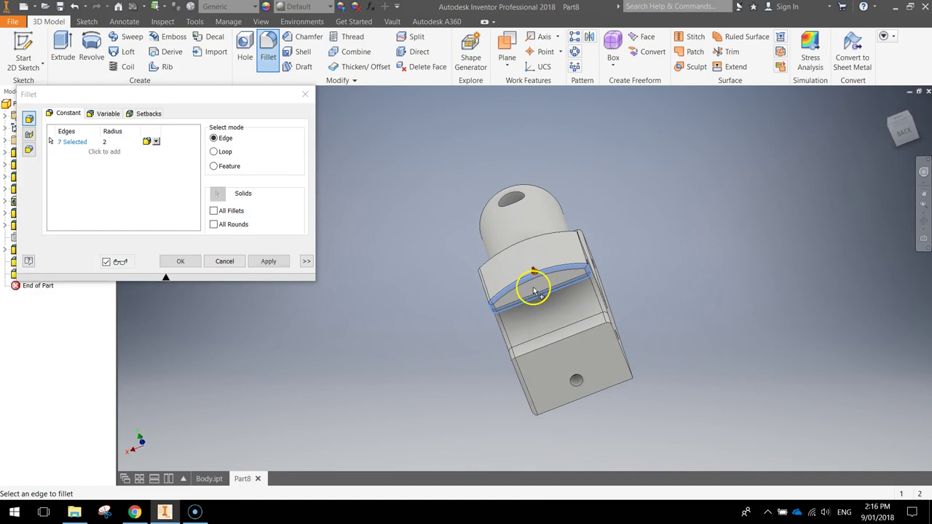
pyautogui.click(268, 261)
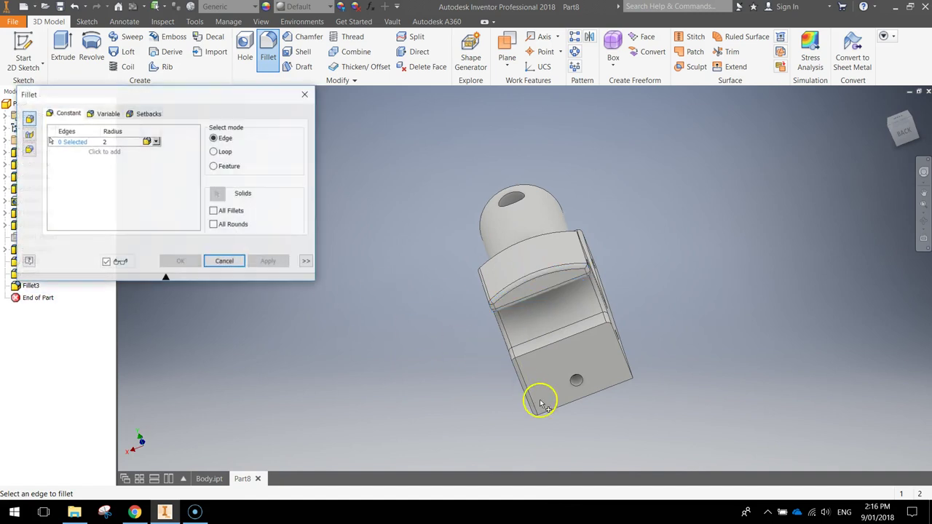
# - Fillet the edges around the rear face of the base with a 2 mm radius
pyautogui.moveTo(568, 408); pyautogui.dragTo(561, 389)
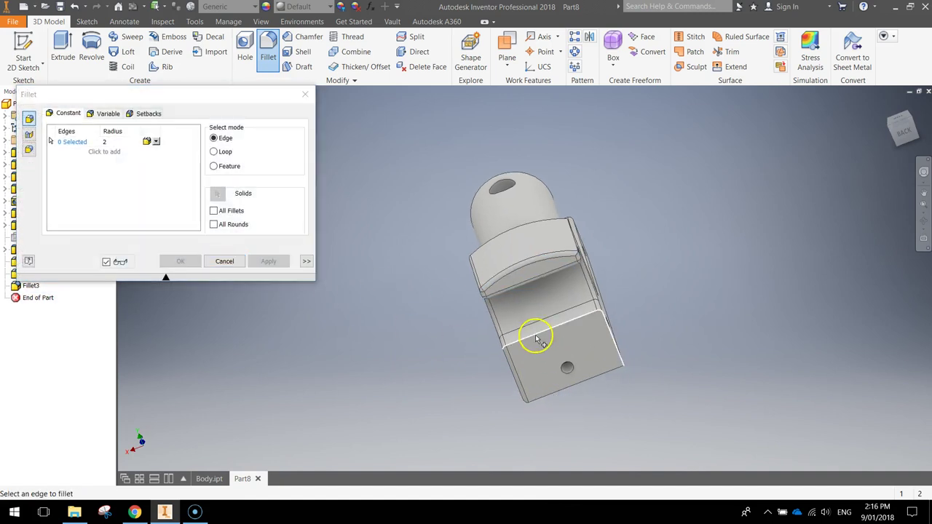
pyautogui.click(536, 333)
pyautogui.click(580, 387)
pyautogui.keyDown('shift'); pyautogui.moveTo(606, 413); pyautogui.dragTo(529, 402, button='middle'); pyautogui.keyUp('shift')
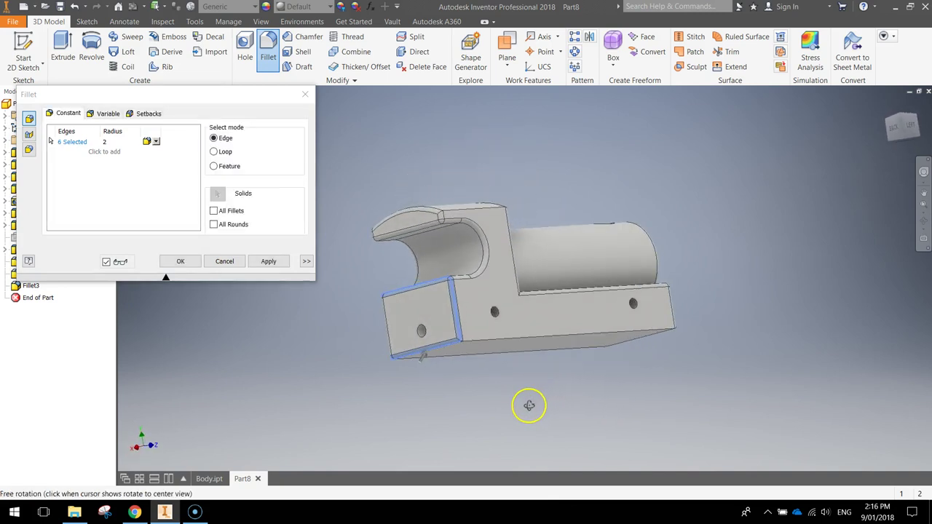
pyautogui.click(508, 338)
pyautogui.click(267, 260)
# - Fillet the remaining long side edge of the cab roof with a 2 mm radius
pyautogui.keyDown('shift'); pyautogui.moveTo(548, 391); pyautogui.dragTo(518, 382, button='middle'); pyautogui.keyUp('shift')
pyautogui.click(459, 263)
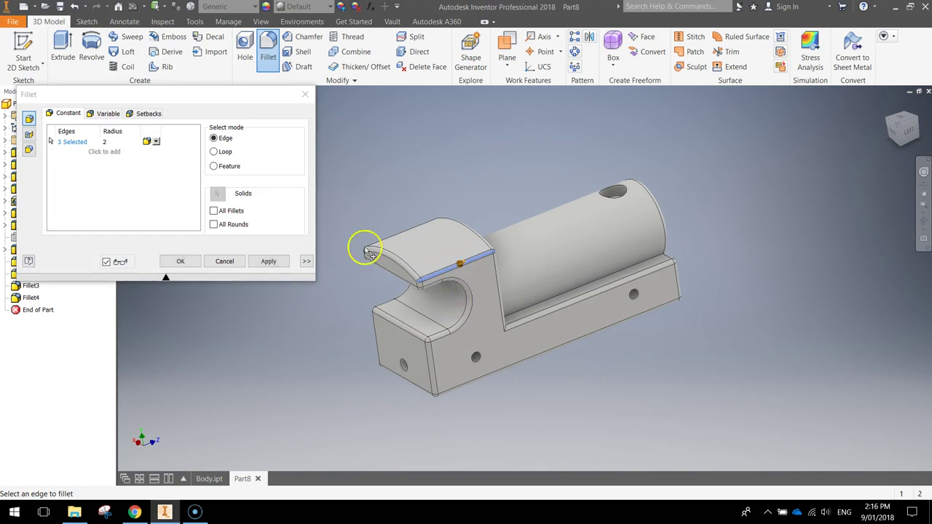
pyautogui.click(262, 263)
# - Fillet the short inner corners where the cab's front face meets the base ledges beside the boiler with a 2 mm radius
pyautogui.keyDown('shift'); pyautogui.moveTo(615, 368); pyautogui.dragTo(495, 393, button='middle'); pyautogui.keyUp('shift')
pyautogui.click(510, 297)
pyautogui.keyDown('shift'); pyautogui.moveTo(648, 333); pyautogui.dragTo(653, 353, button='middle'); pyautogui.keyUp('shift')
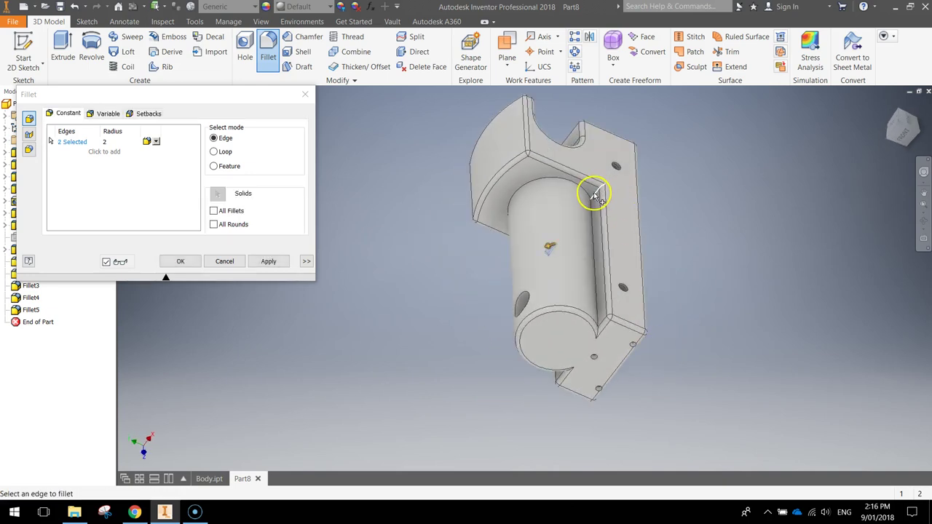
pyautogui.click(268, 261)
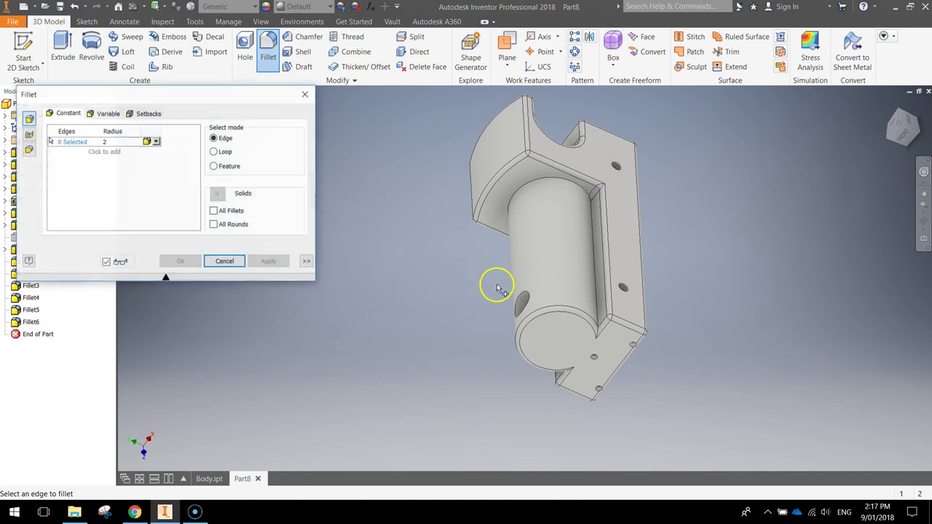
# - Fillet the edges where the boiler meets the cab's front face and the base ledges with a 2 mm radius, then leave the Fillet command
pyautogui.keyDown('shift'); pyautogui.moveTo(519, 316); pyautogui.dragTo(610, 321, button='middle'); pyautogui.keyUp('shift')
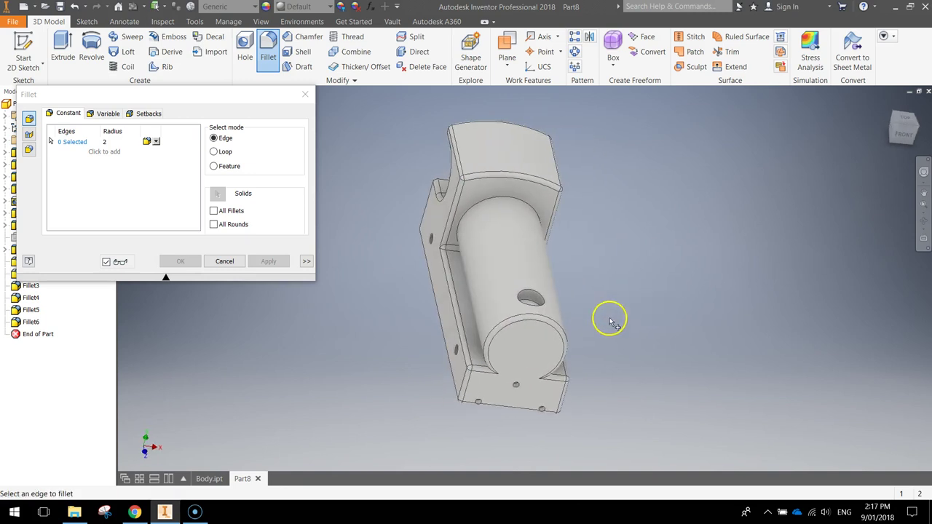
pyautogui.keyDown('shift'); pyautogui.moveTo(458, 254); pyautogui.dragTo(754, 429, button='middle'); pyautogui.keyUp('shift')
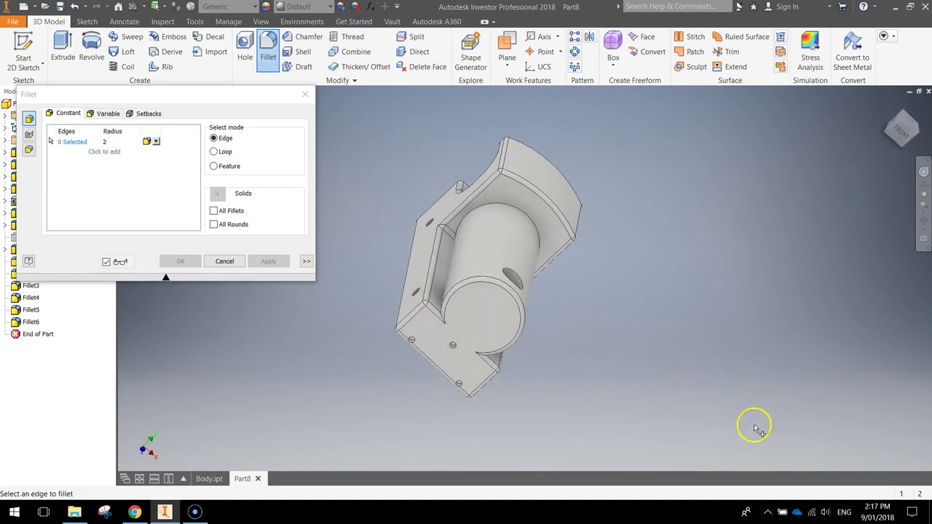
pyautogui.click(495, 207)
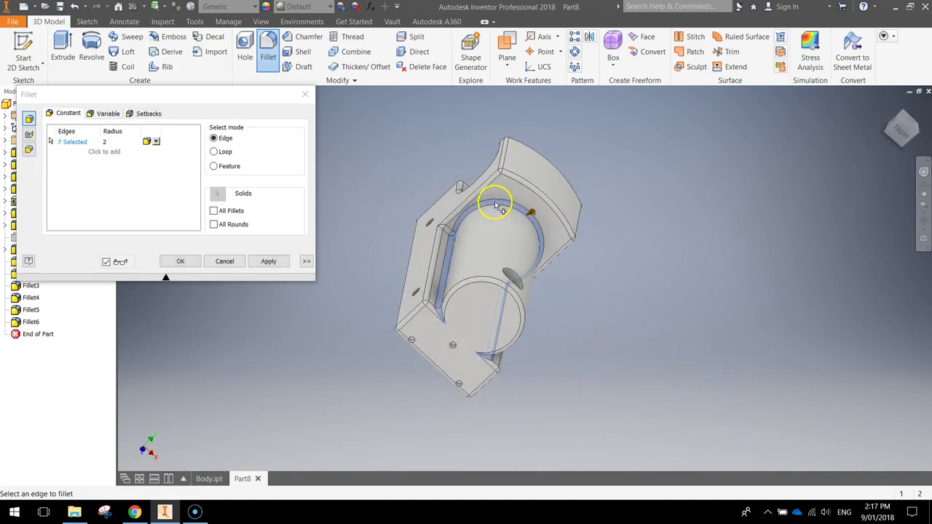
pyautogui.click(268, 261)
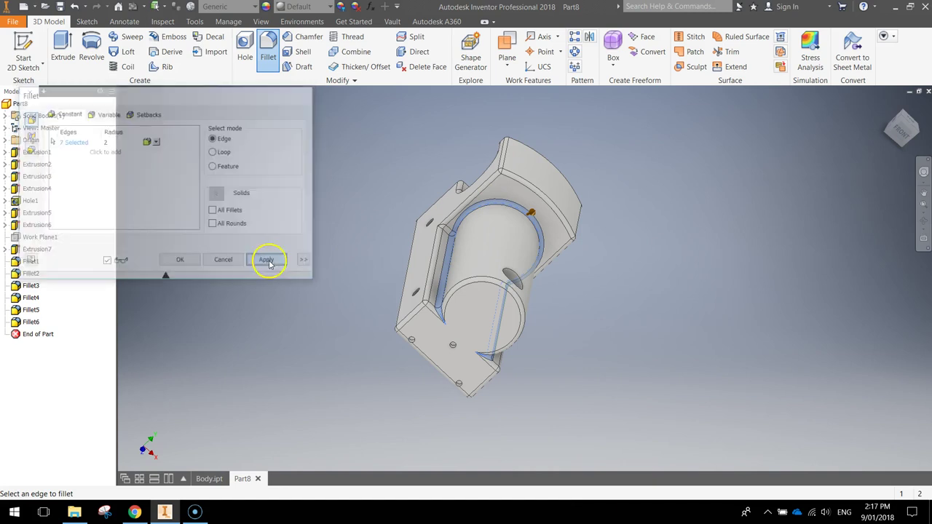
pyautogui.keyDown('shift'); pyautogui.moveTo(538, 271); pyautogui.dragTo(531, 194, button='middle'); pyautogui.keyUp('shift')
pyautogui.click(222, 261)
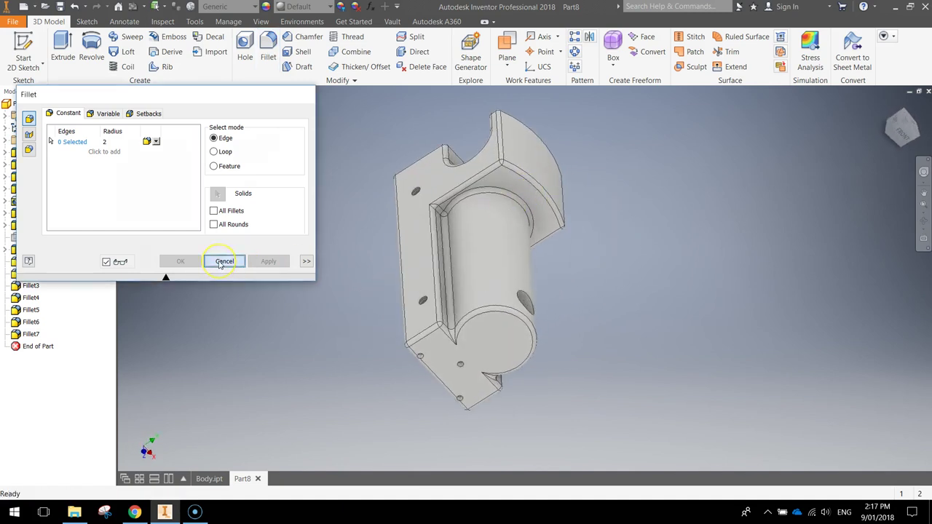
pyautogui.keyDown('shift'); pyautogui.moveTo(406, 187); pyautogui.dragTo(283, 250, button='middle'); pyautogui.keyUp('shift')
pyautogui.keyDown('shift'); pyautogui.moveTo(284, 320); pyautogui.dragTo(241, 398, button='middle'); pyautogui.keyUp('shift')
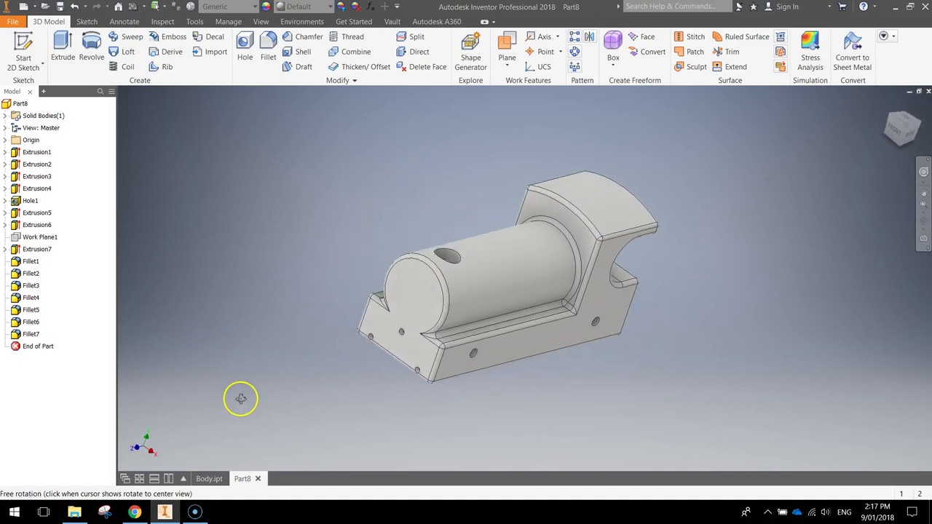
# - Open the Appearance Browser and search the appearance library for wood
pyautogui.moveTo(384, 312); pyautogui.dragTo(474, 285, button='middle')
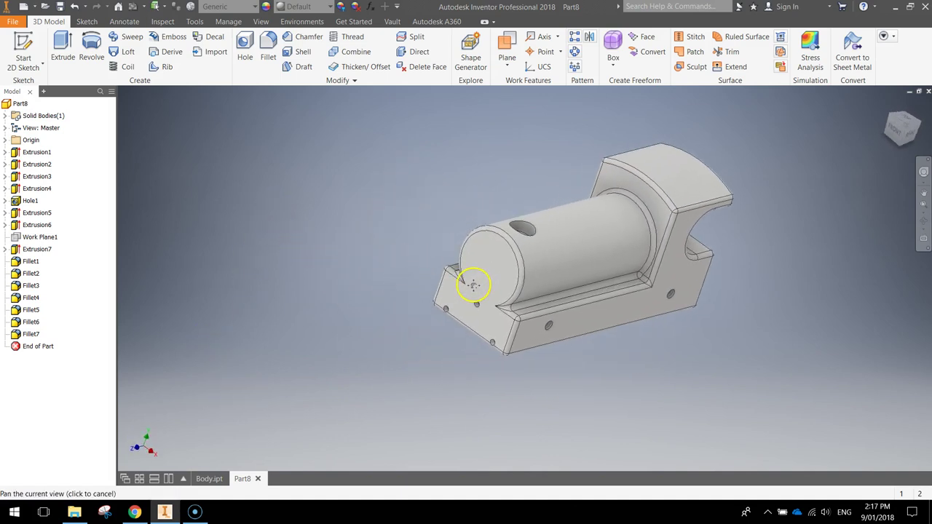
pyautogui.click(266, 8)
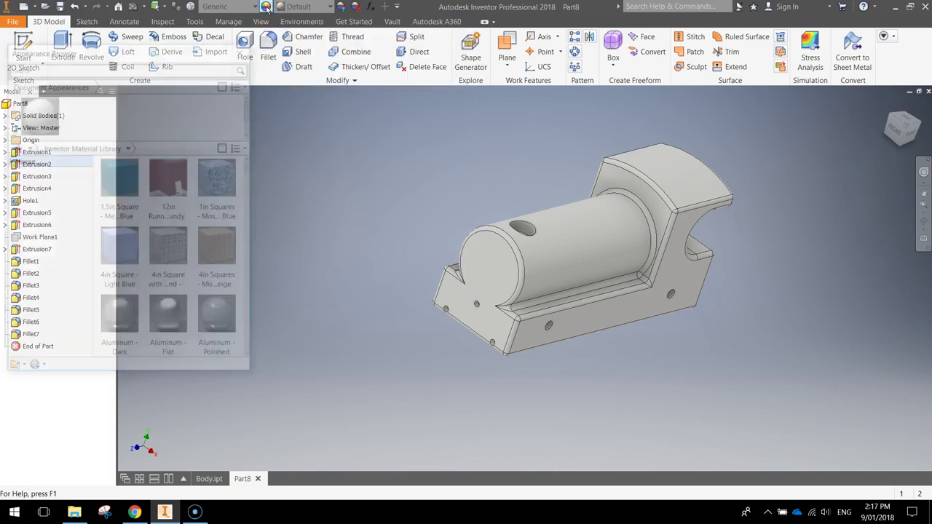
pyautogui.click(24, 65)
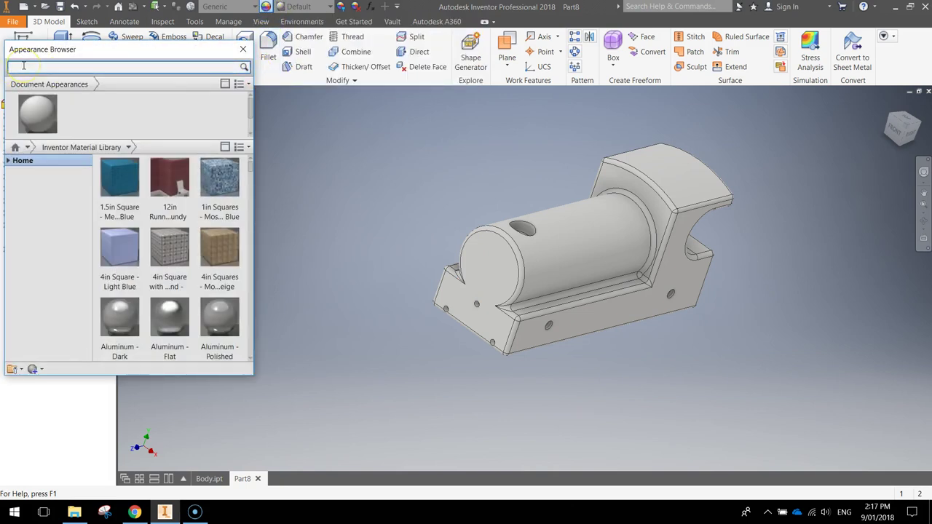
pyautogui.write('wood')
pyautogui.press('Return')
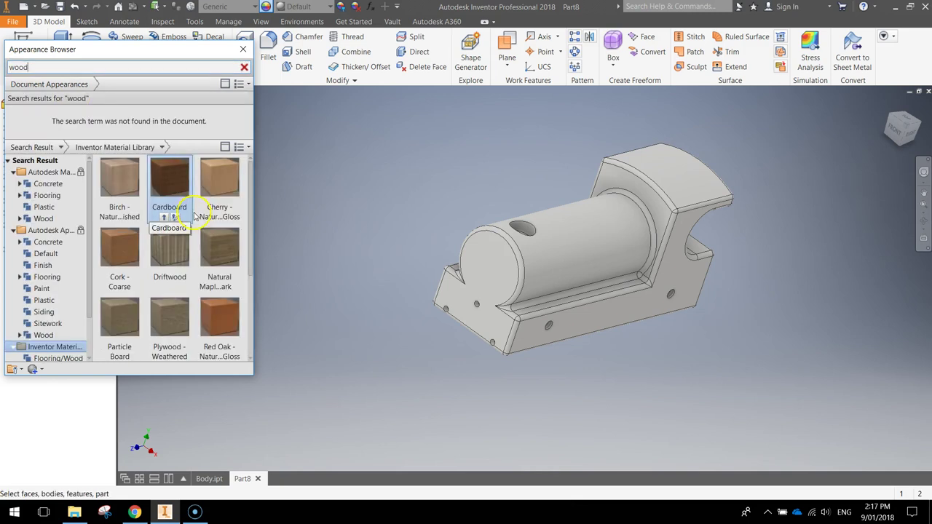
pyautogui.scroll(-3, 250, 225)
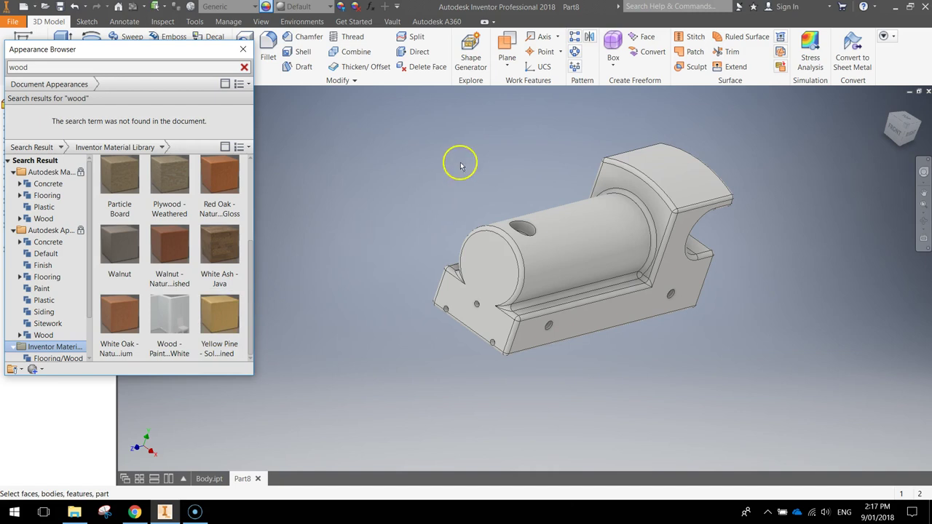
# - Apply the Yellow Pine - Solid Stained Light Low Gloss appearance to the whole train body and close the Appearance Browser
pyautogui.moveTo(389, 100); pyautogui.dragTo(806, 421)
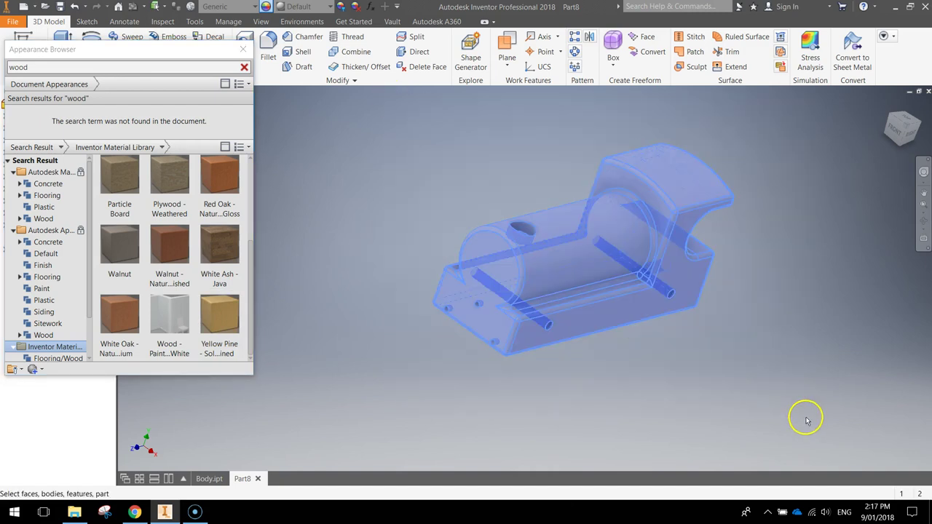
pyautogui.click(212, 316)
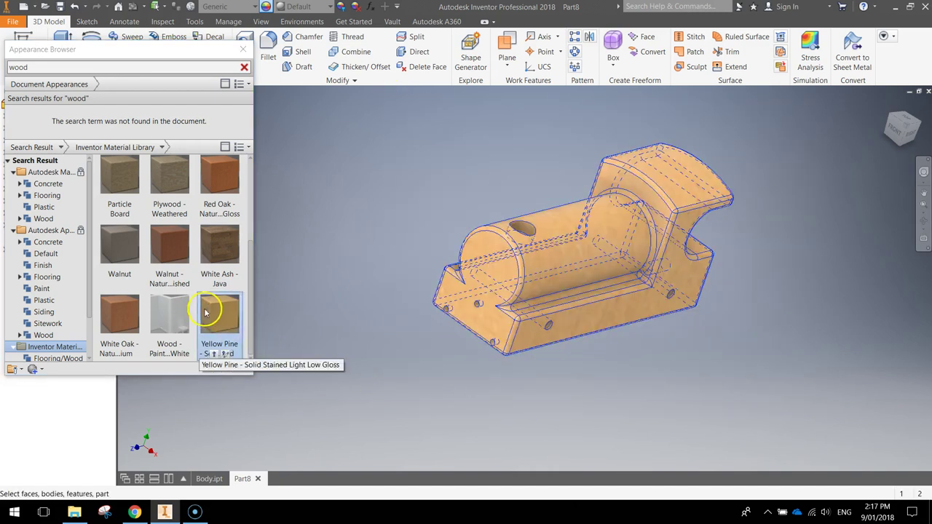
pyautogui.click(215, 352)
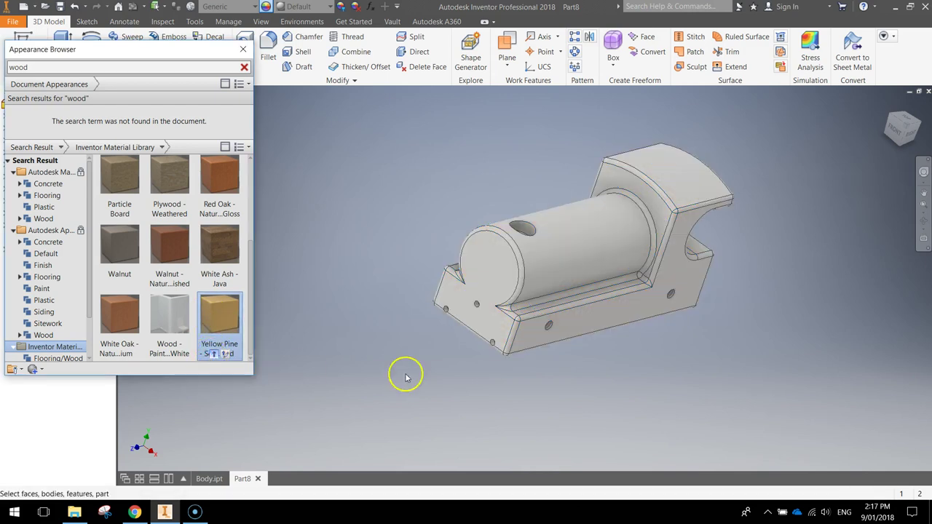
pyautogui.click(560, 377)
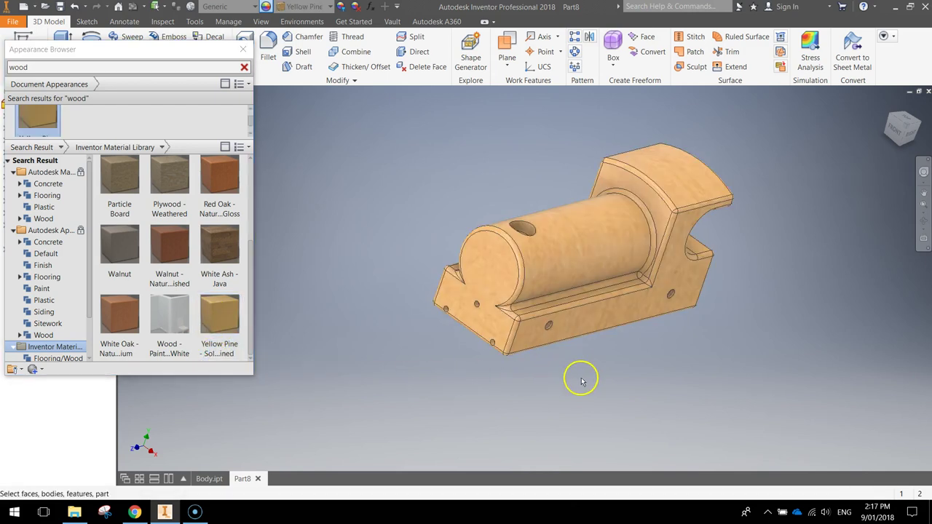
pyautogui.click(245, 49)
pyautogui.keyDown('shift'); pyautogui.moveTo(704, 354); pyautogui.dragTo(695, 310, button='middle'); pyautogui.keyUp('shift')
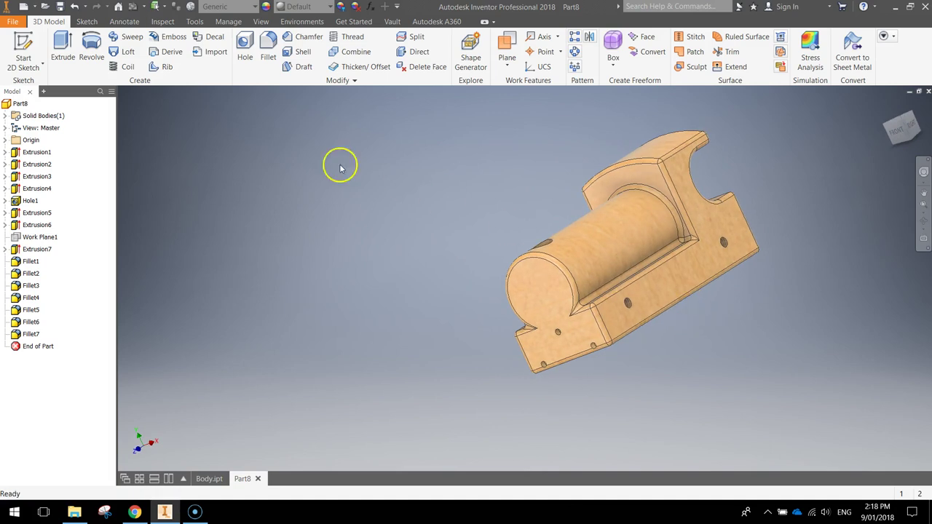
# - Start saving the part and create a new folder named Model Train inside the School 2018 folder
pyautogui.click(16, 22)
pyautogui.click(40, 120)
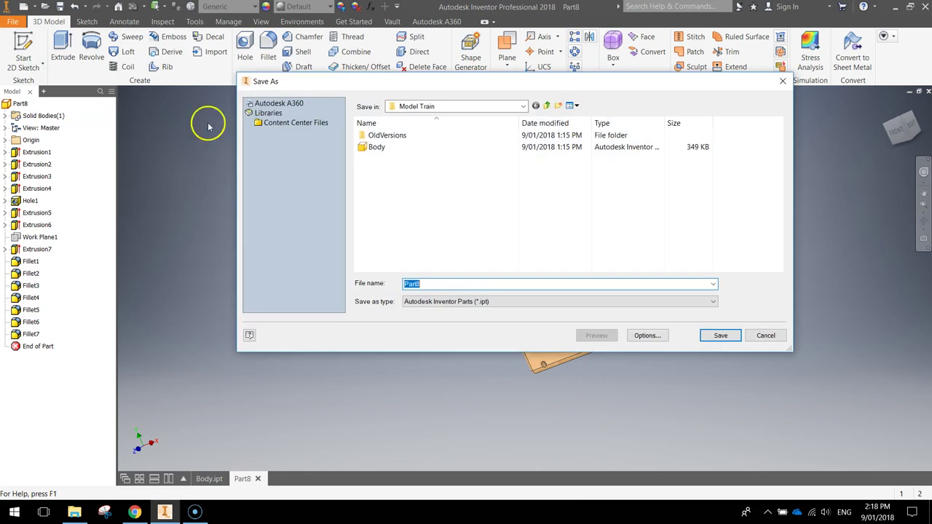
pyautogui.click(546, 105)
pyautogui.click(557, 105)
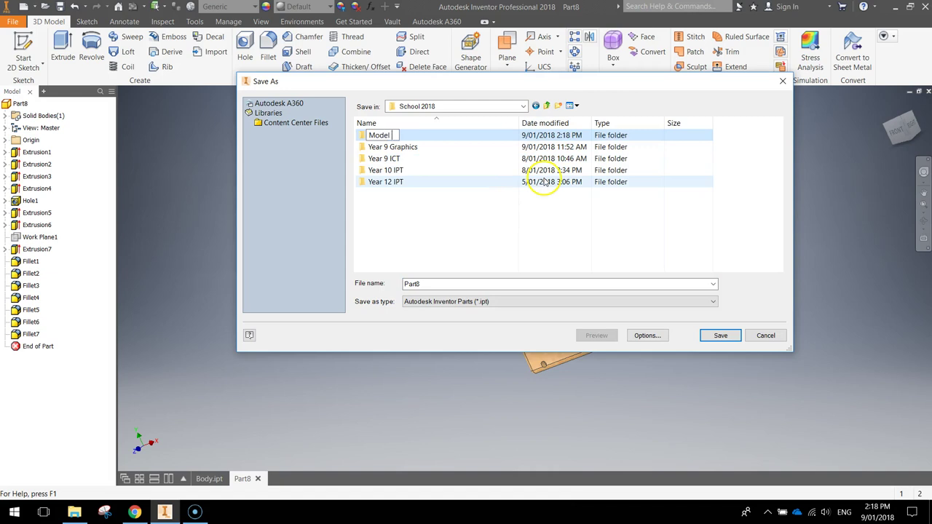
pyautogui.write('Model Train')
pyautogui.press('Return')
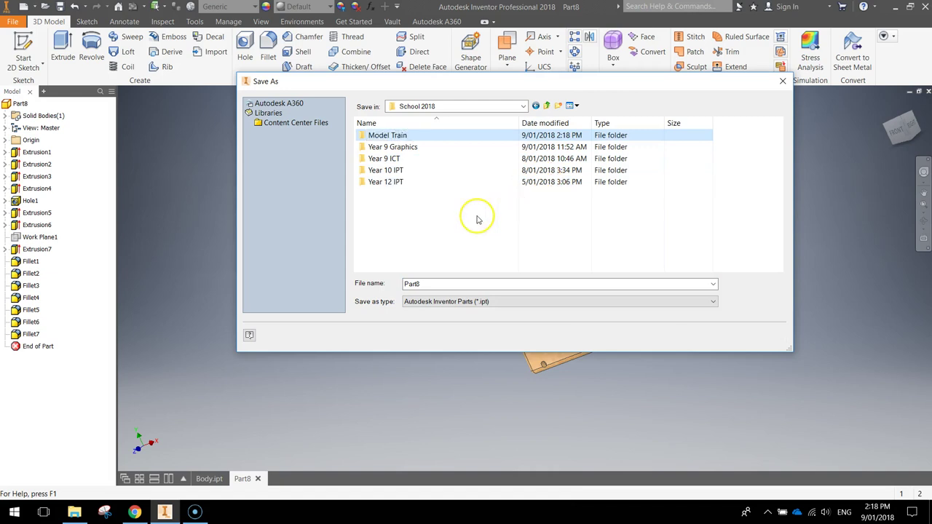
# - Save the part as Body in the new Model Train folder
pyautogui.doubleClick(395, 137)
pyautogui.moveTo(466, 283); pyautogui.dragTo(393, 283)
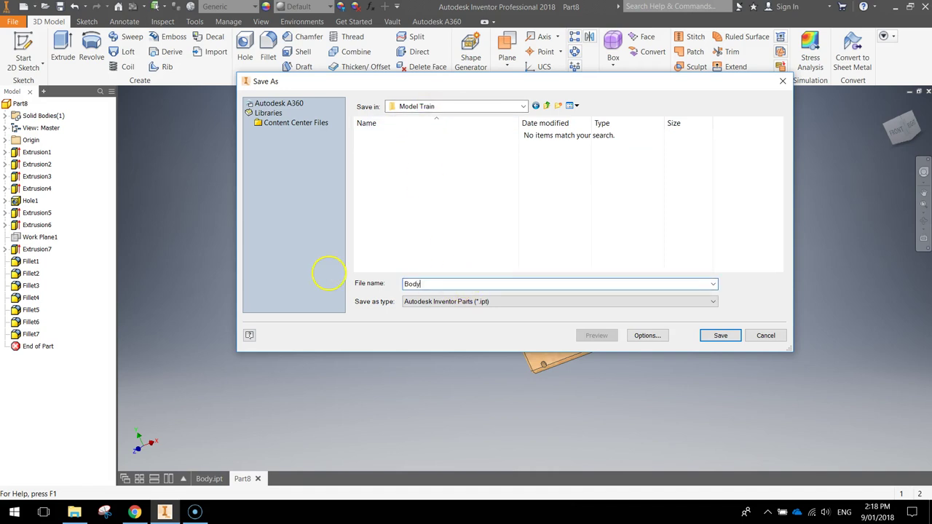
pyautogui.click(736, 339)
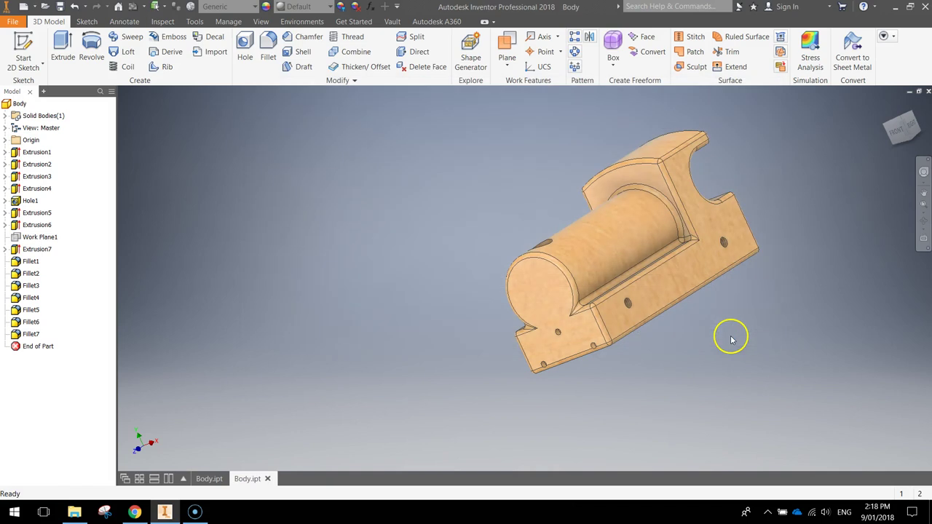
pyautogui.click(717, 337)
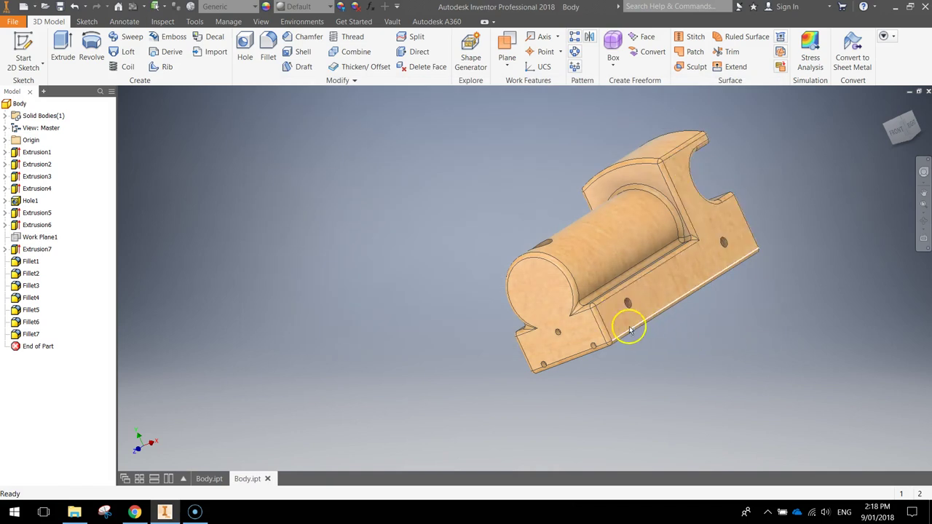